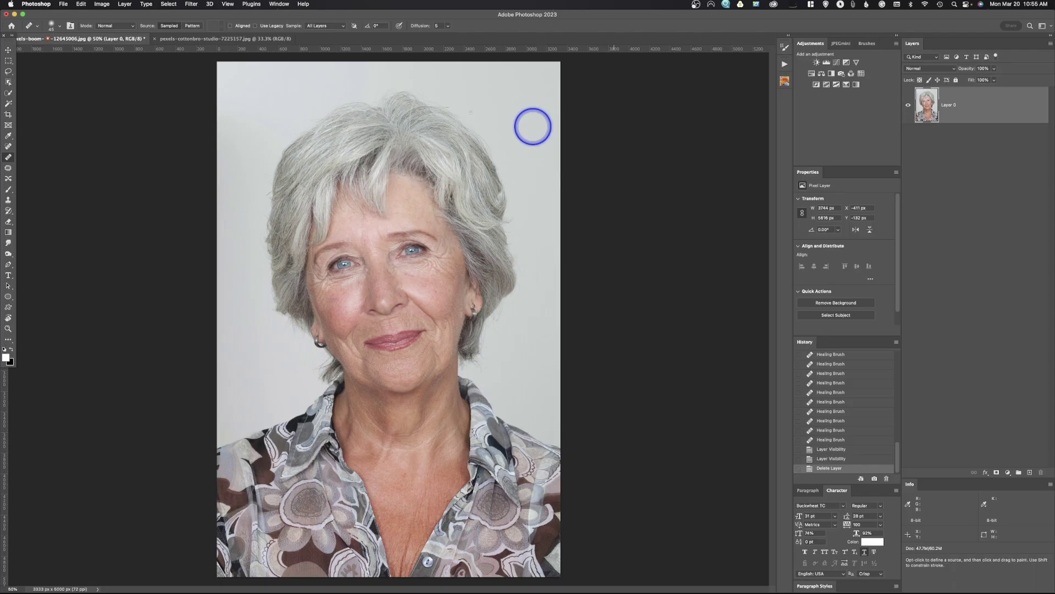
Apply the Neural Filters Skin Smoothing at Blur 32, output to a new layer
click(192, 4)
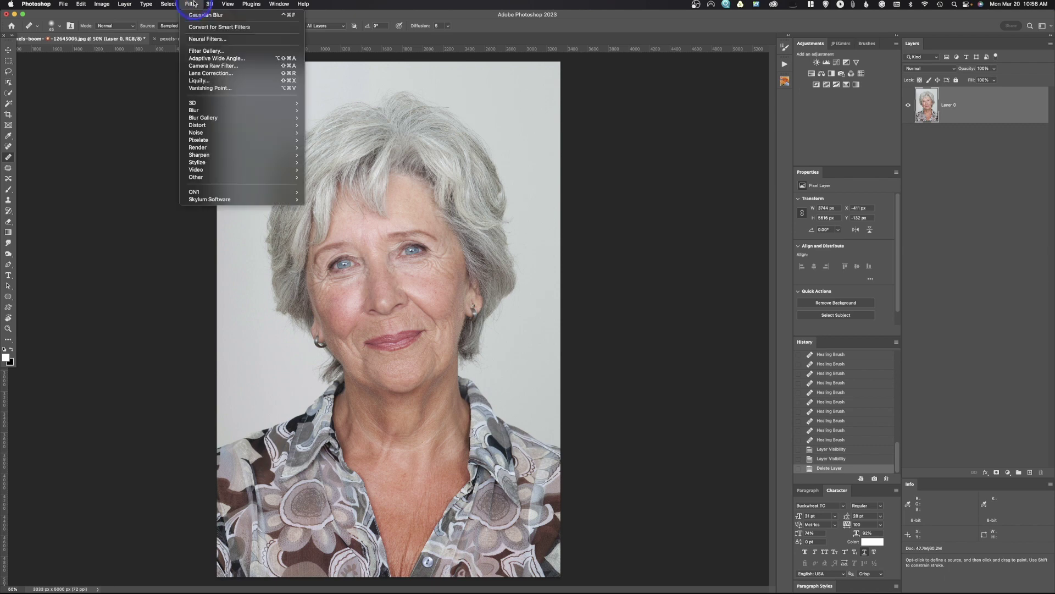
click(200, 39)
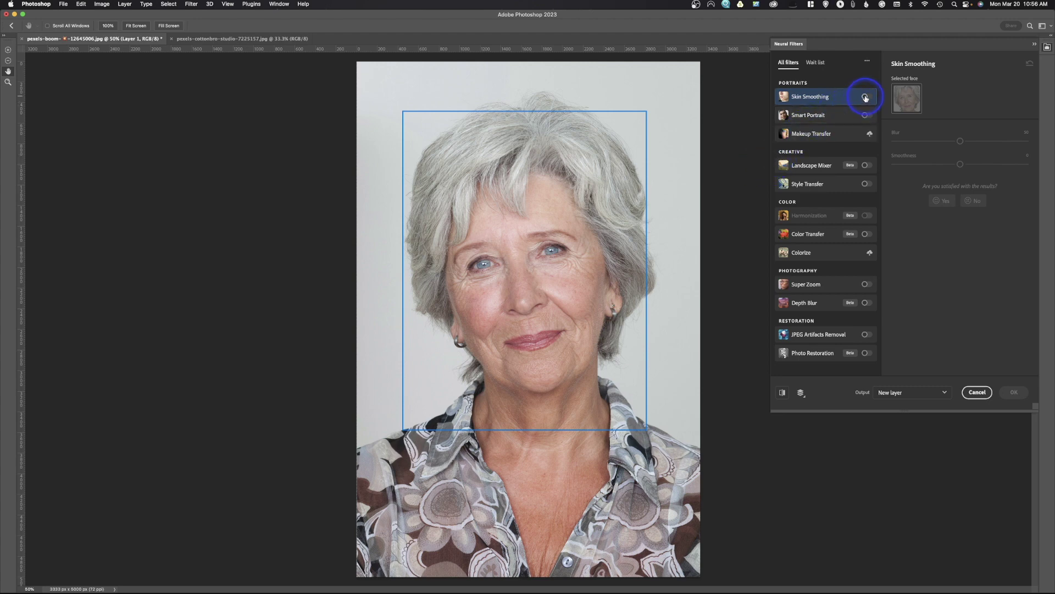
click(866, 97)
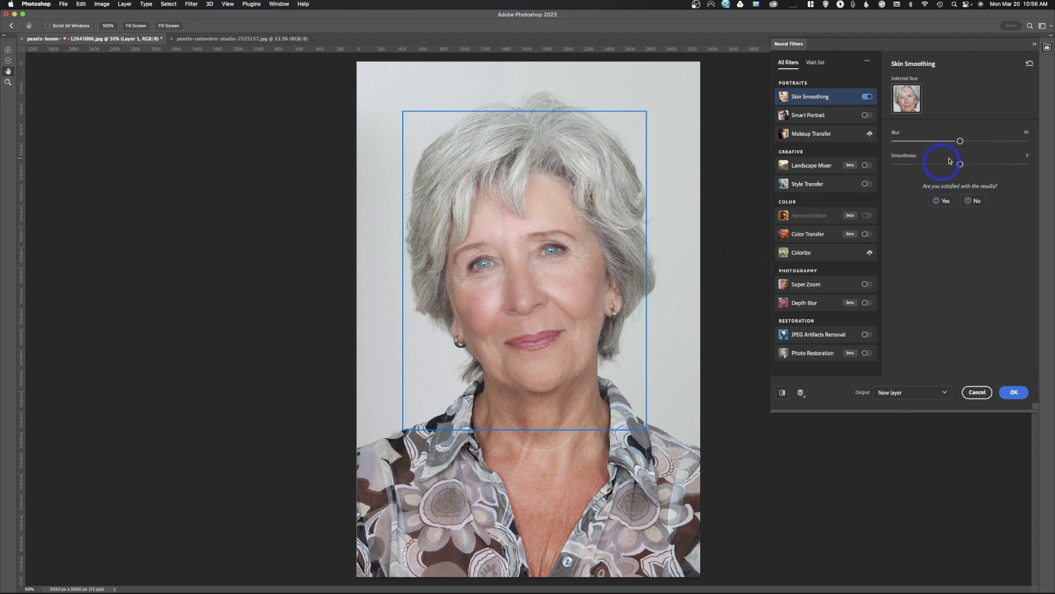
drag(959, 141, 937, 142)
click(1014, 392)
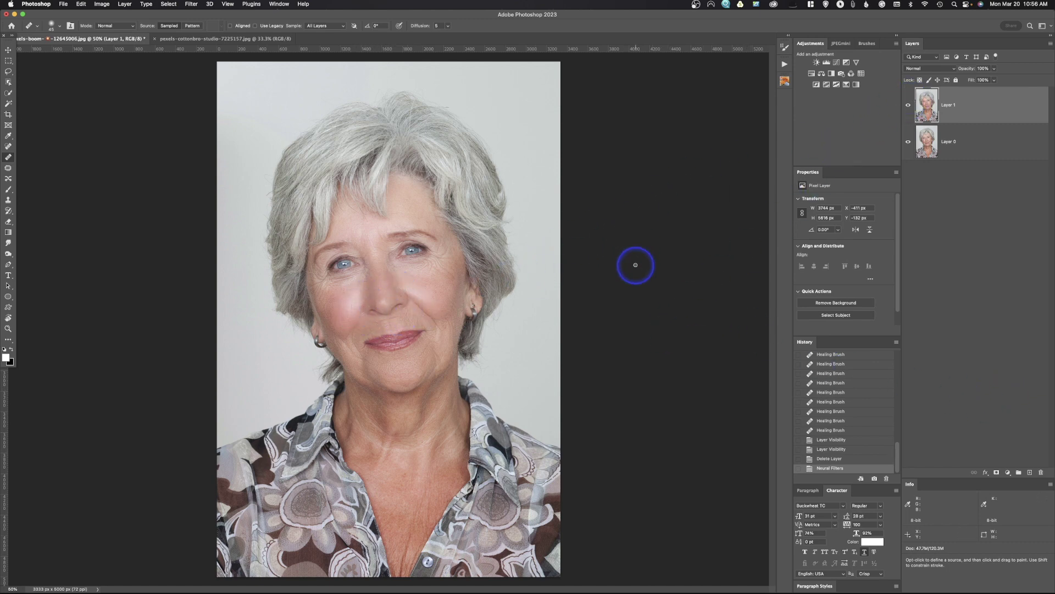
click(909, 105)
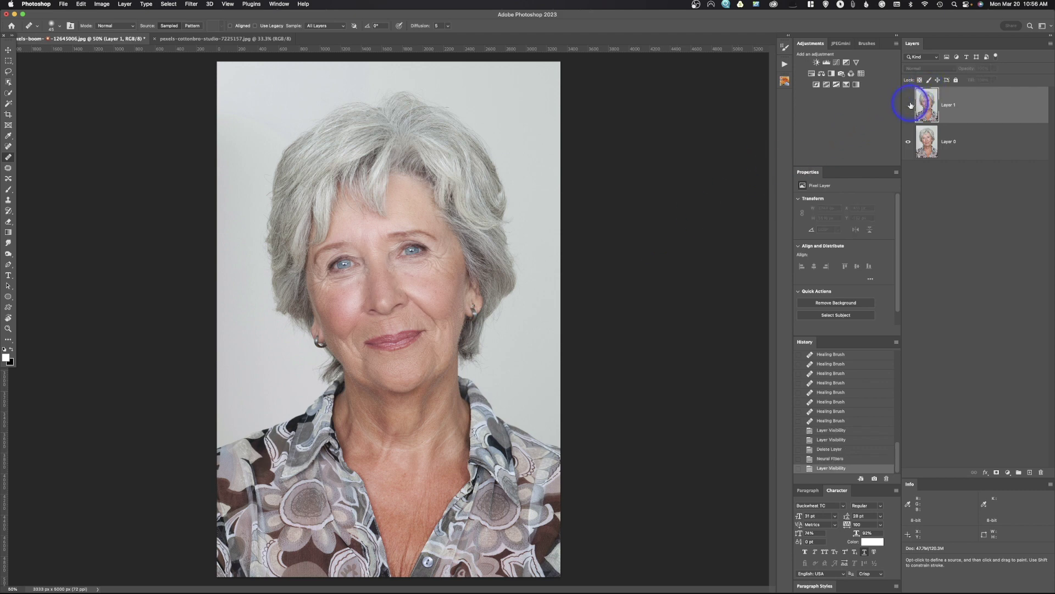
click(911, 105)
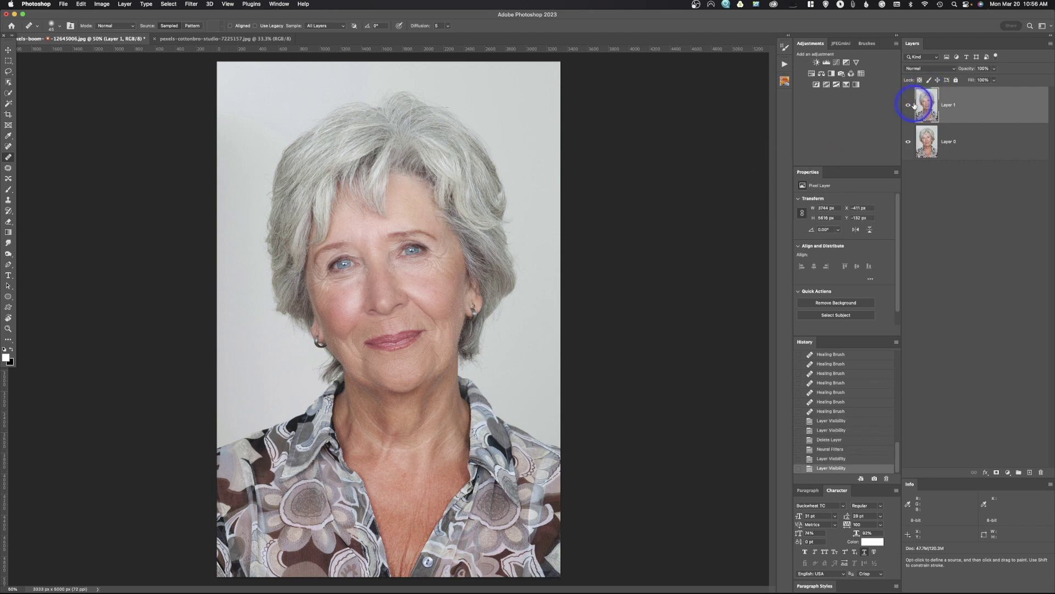
click(909, 105)
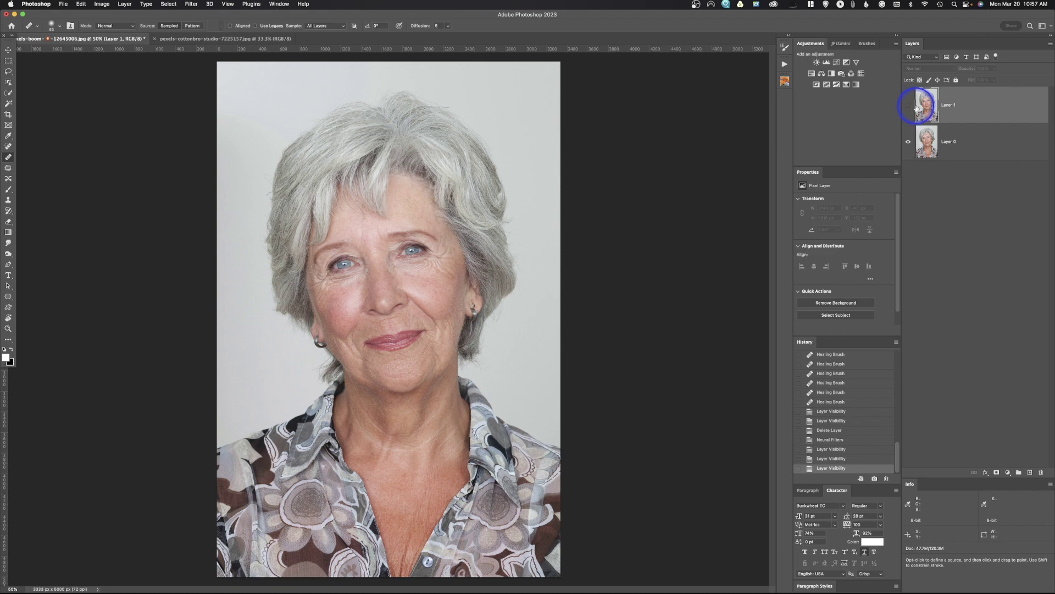
click(908, 106)
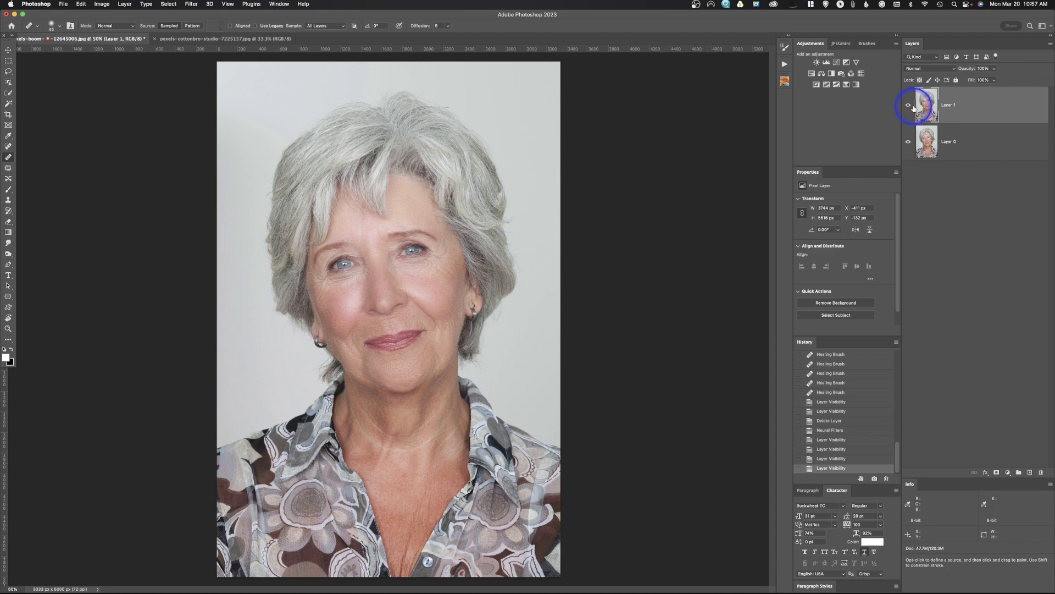
drag(915, 108, 1041, 472)
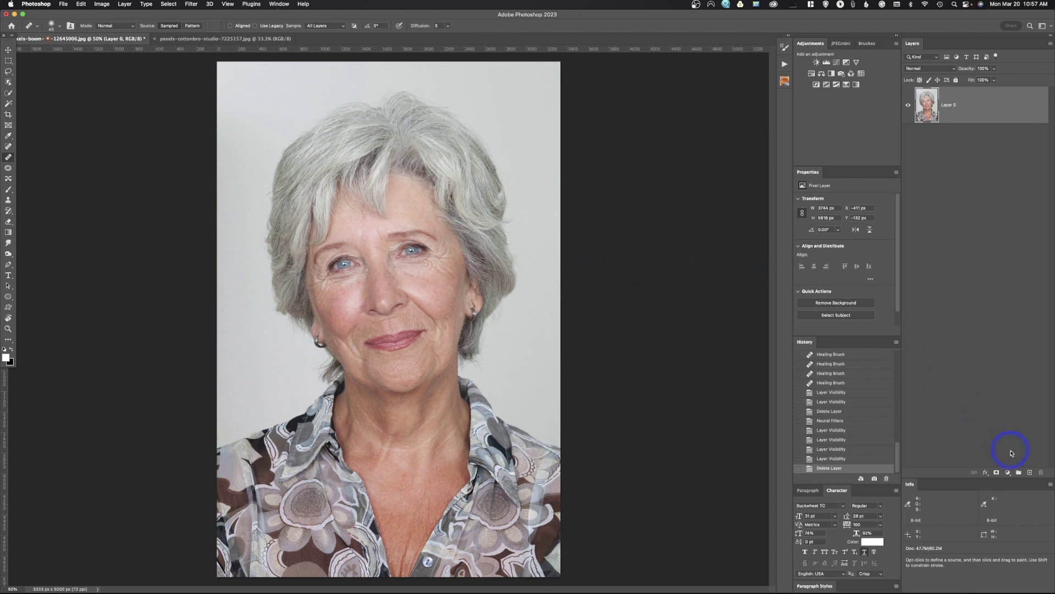
Add a new empty layer above the portrait and name it 'retouching'
click(1031, 474)
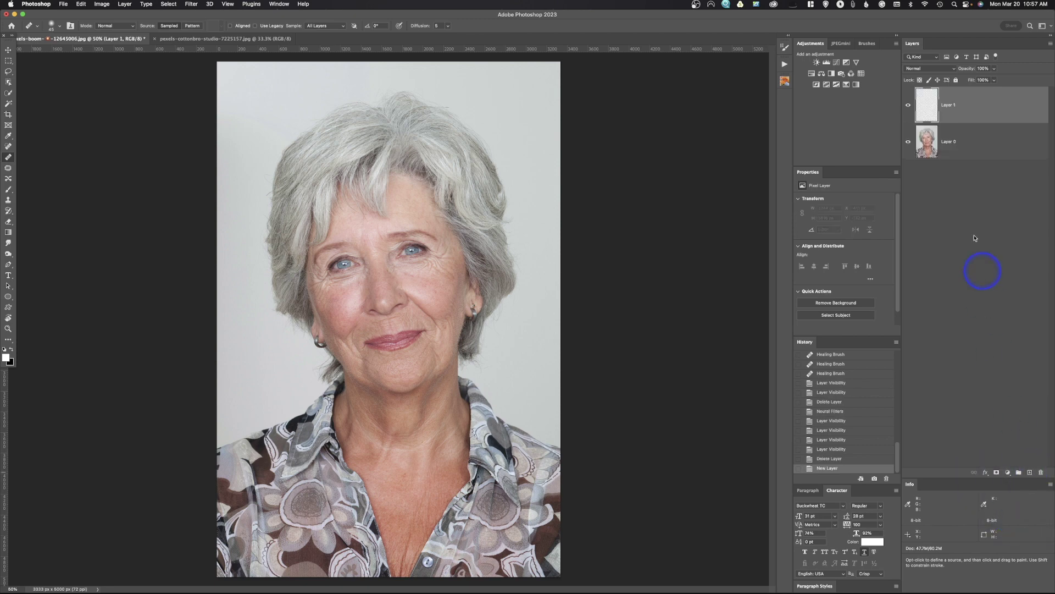
double_click(955, 106)
text(retouching)
key(Return)
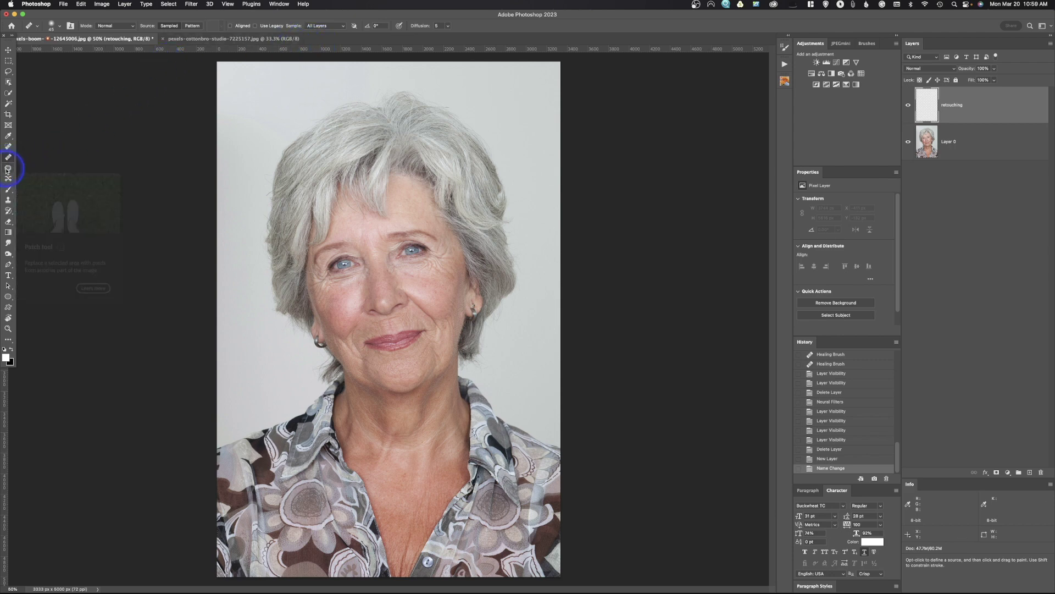
click(319, 26)
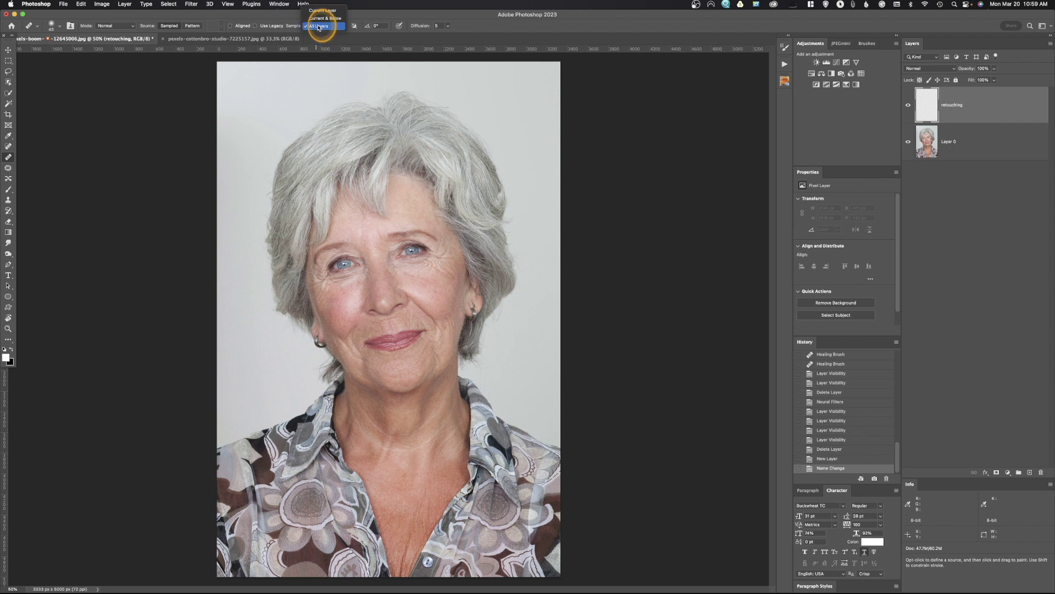
click(319, 27)
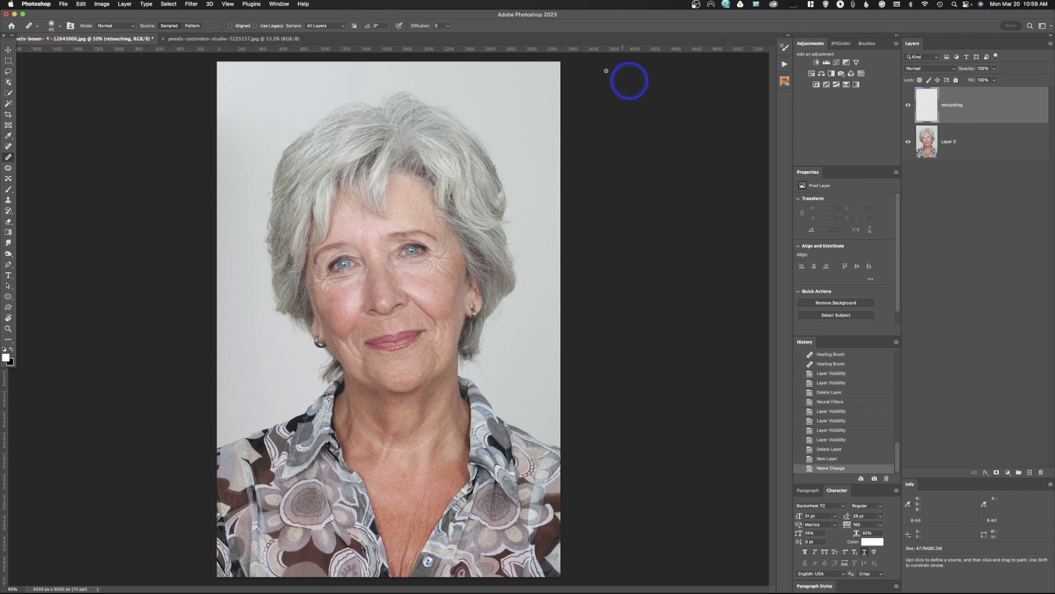
click(325, 27)
click(327, 7)
click(328, 25)
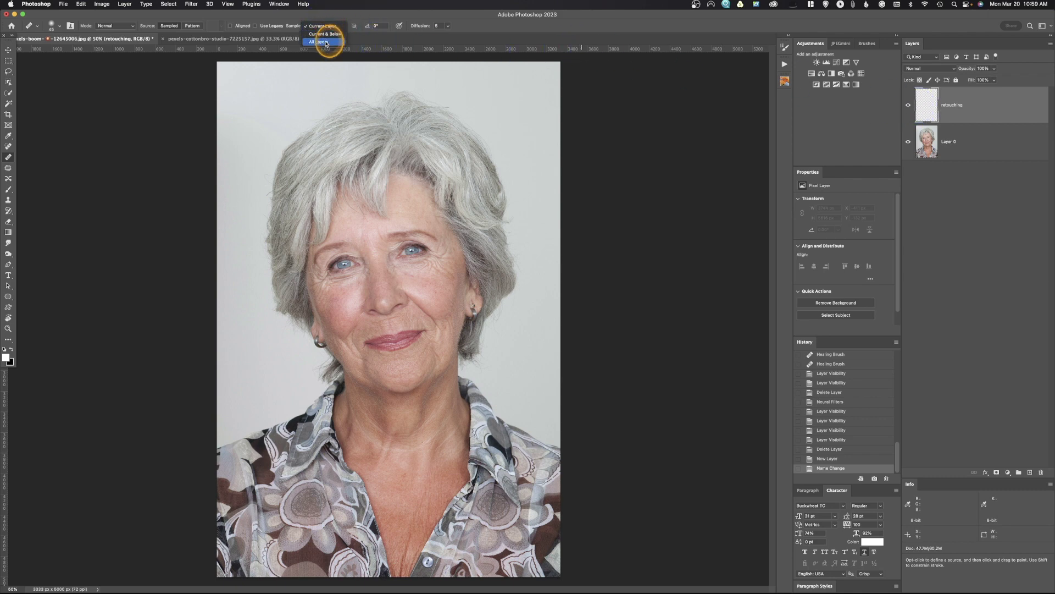
click(326, 43)
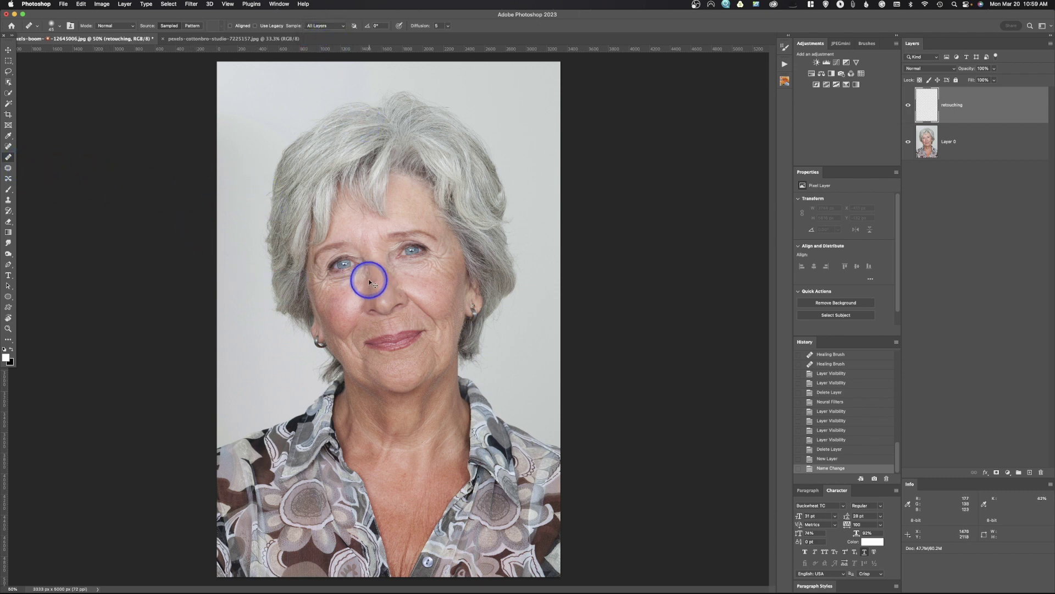
key(super+1)
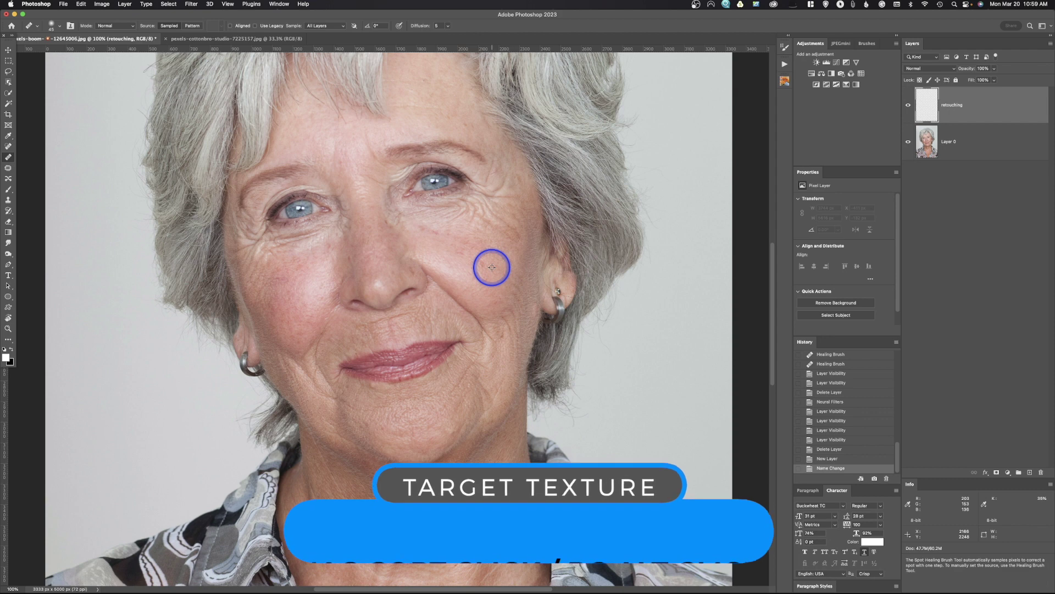
Set a healing source on the cheek and heal spots on the right cheek and below the eye
alt+click(492, 268)
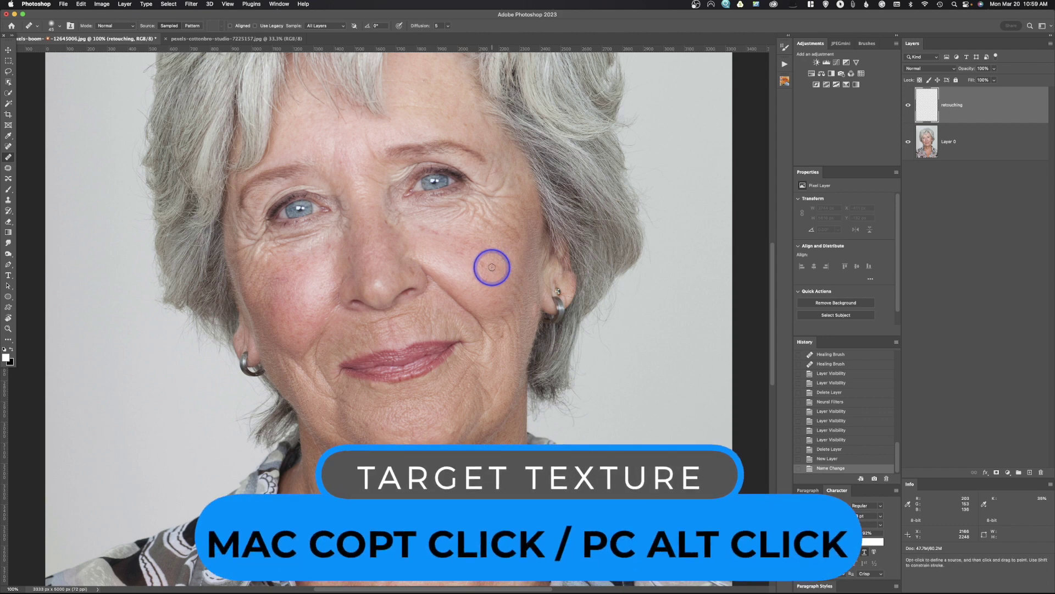
mouse_move(482, 265)
mouse_down()
mouse_move(504, 287)
mouse_move(485, 264)
mouse_up()
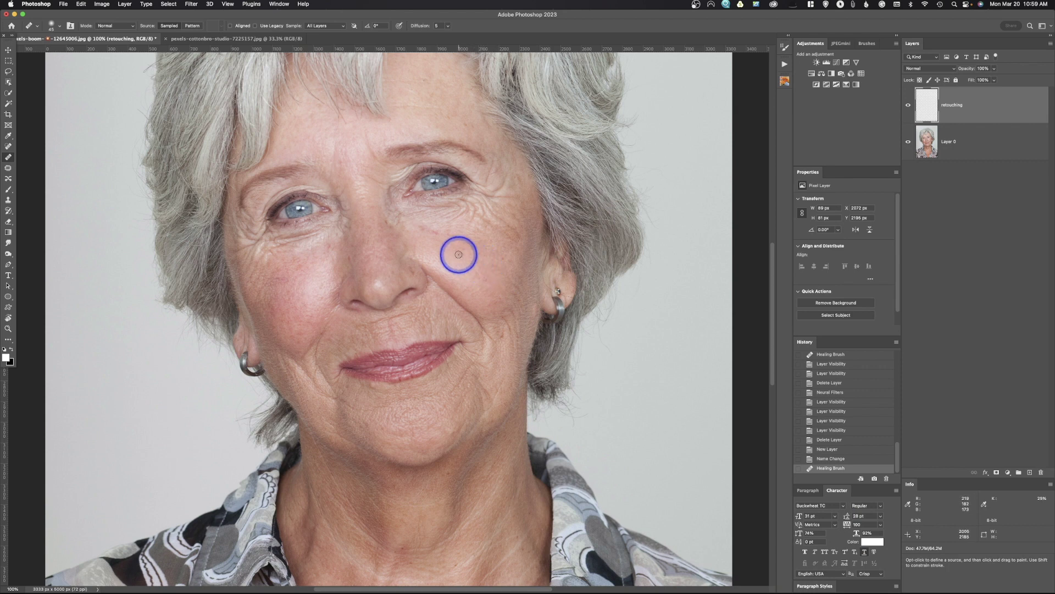
drag(455, 253, 471, 252)
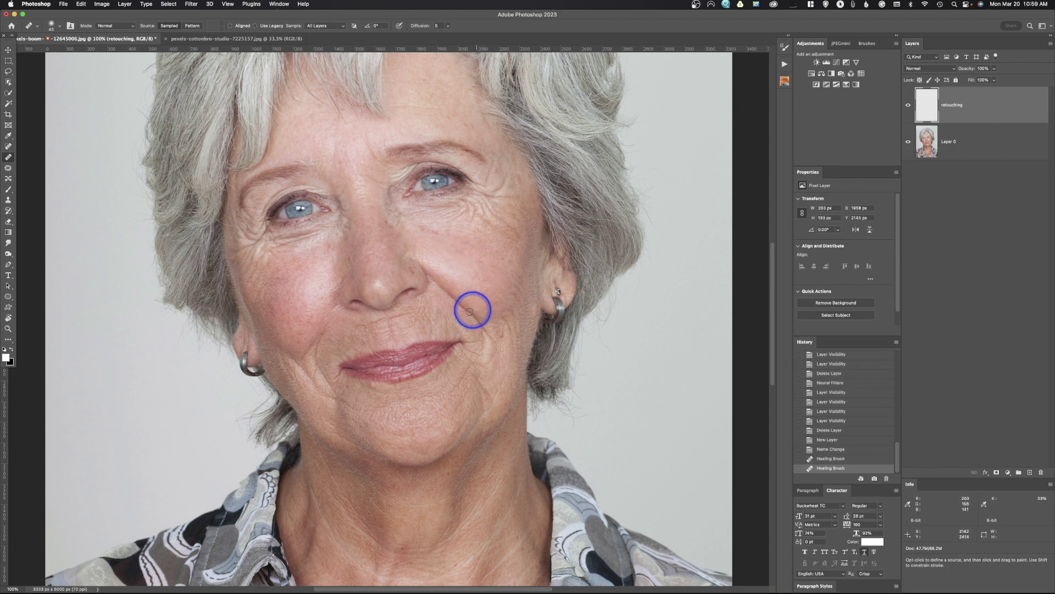
drag(431, 229, 434, 233)
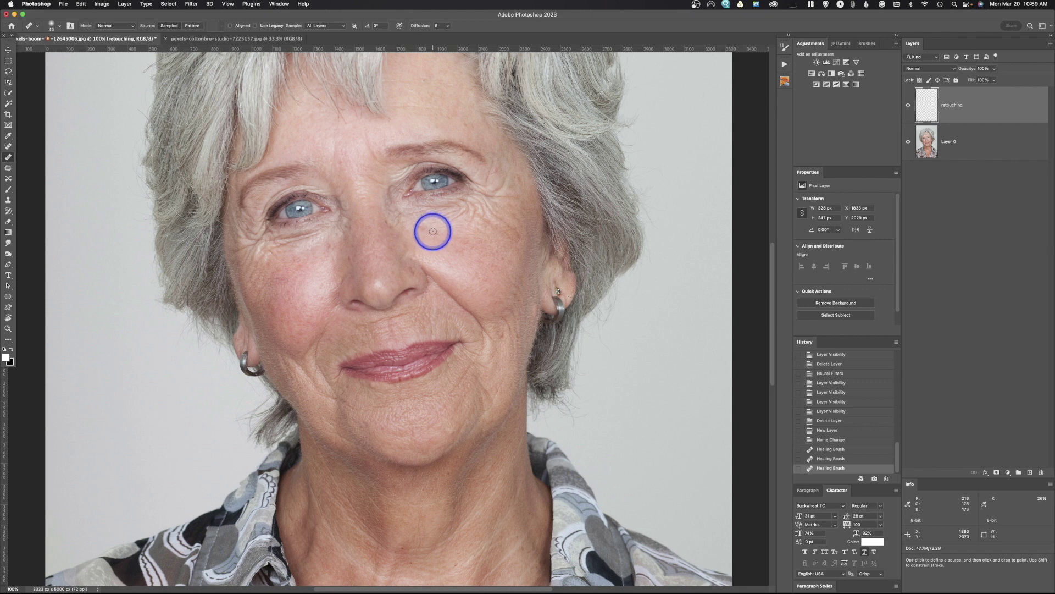
drag(434, 231, 464, 259)
drag(417, 229, 424, 231)
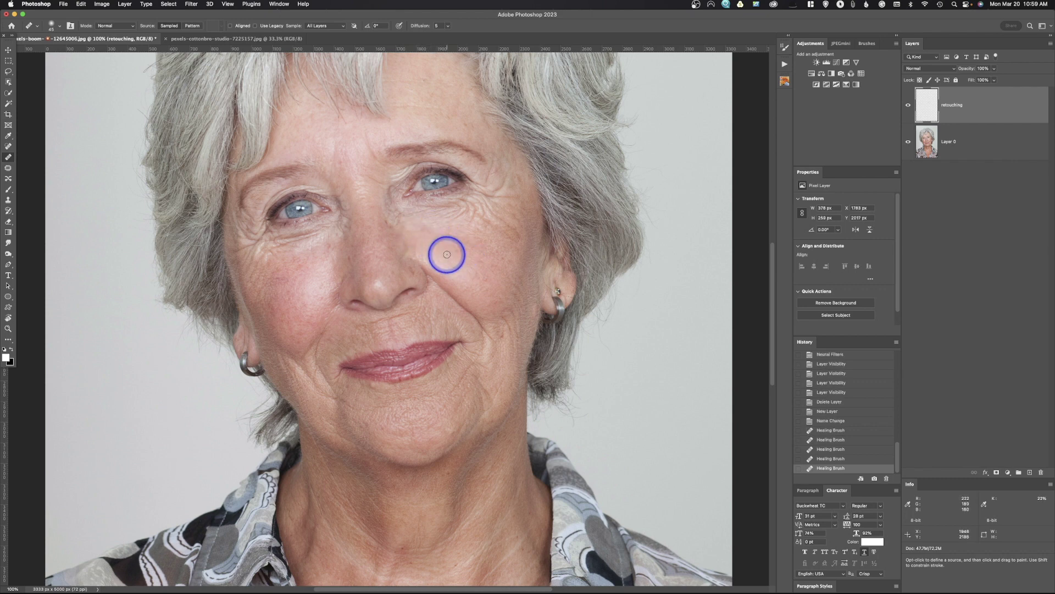
Heal the spots on the left cheek and beside the nose
click(301, 267)
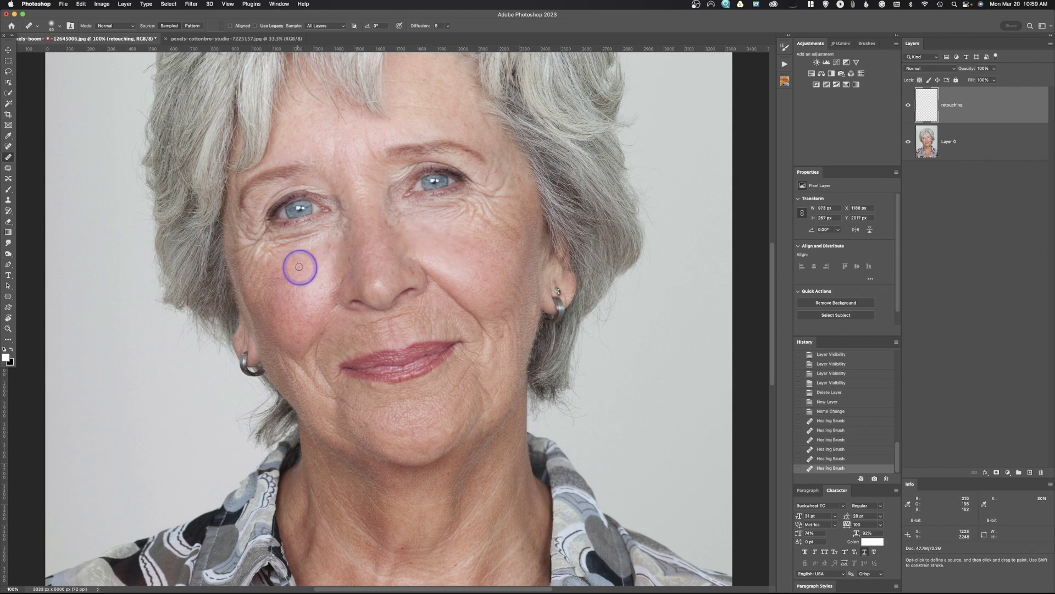
click(328, 245)
click(349, 256)
click(370, 242)
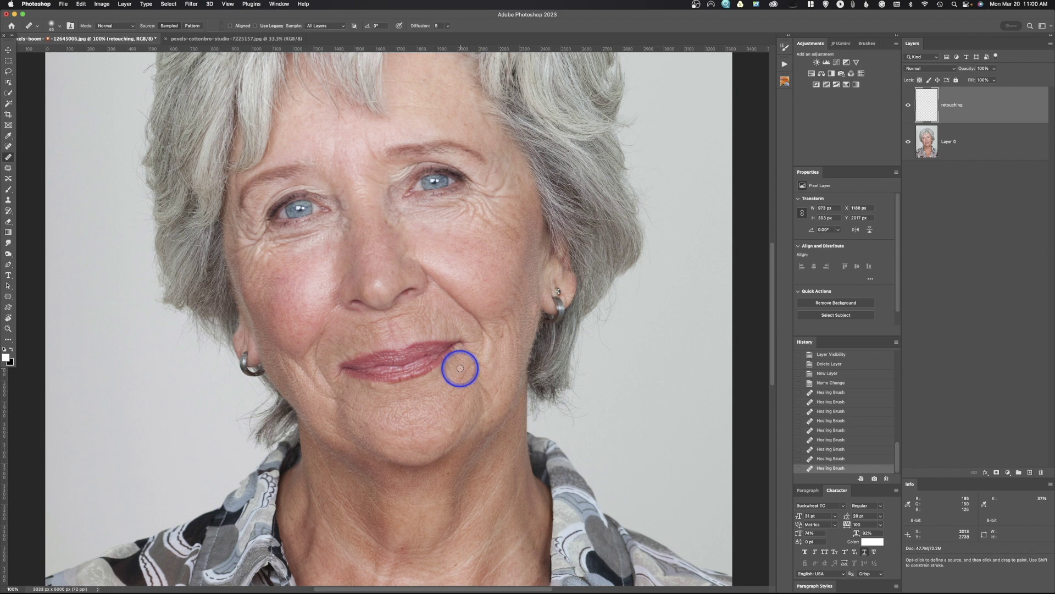
Resample skin near the lip and chin, then heal the blemish on the chin and neck
key(alt)
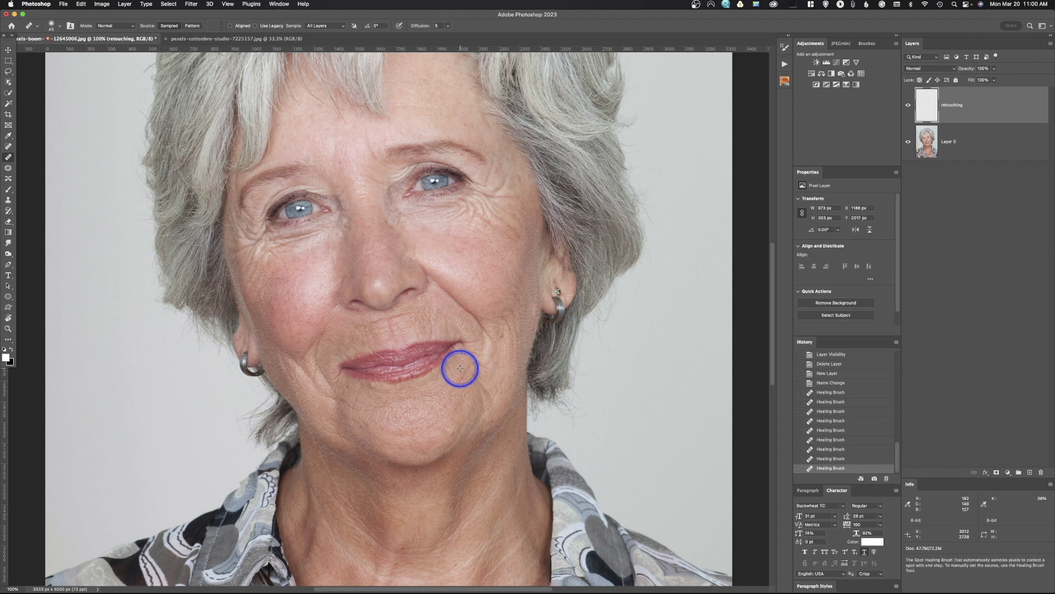
alt+click(460, 368)
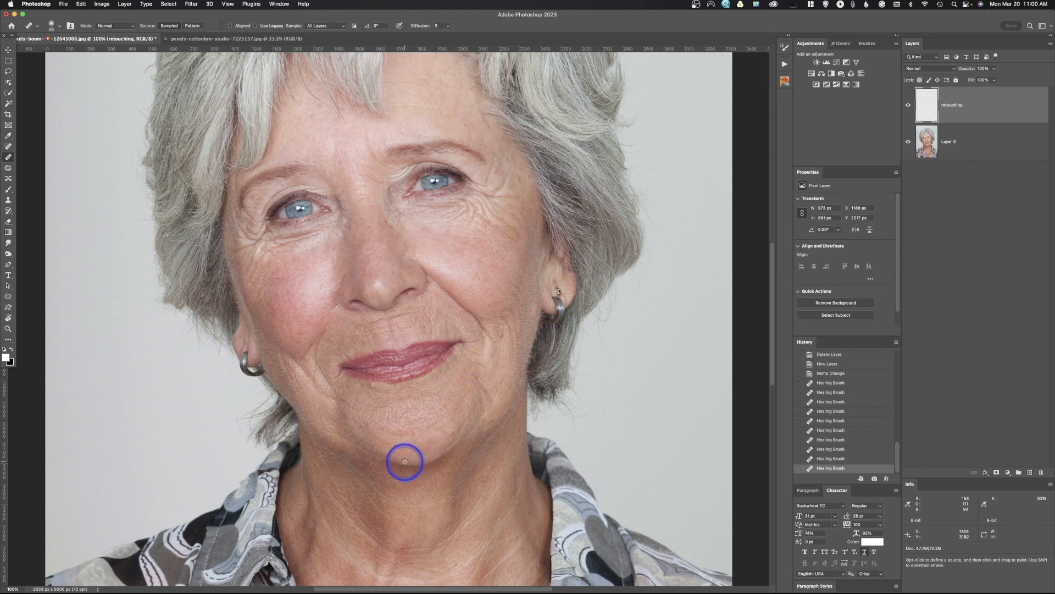
key(alt)
alt+click(341, 407)
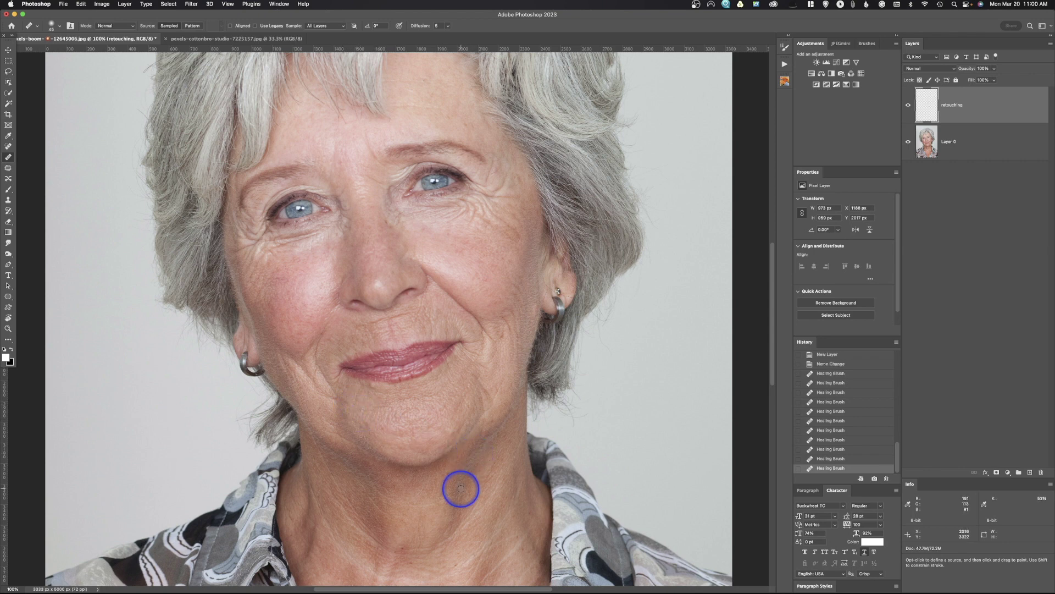
mouse_move(447, 499)
mouse_down()
mouse_move(414, 480)
mouse_move(422, 381)
mouse_up()
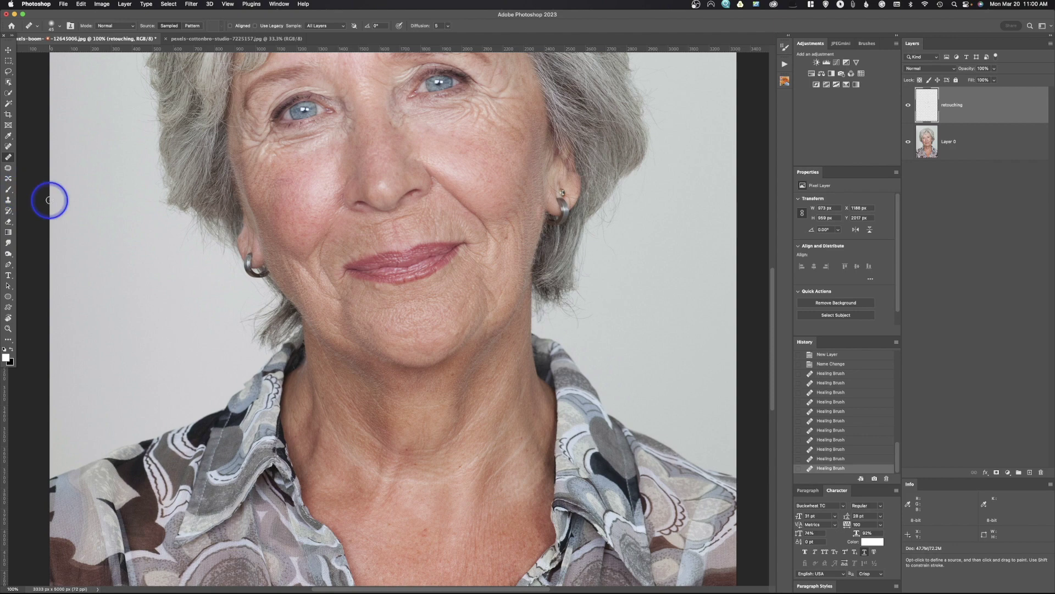
Patch the crease on the lower neck with nearby skin and deselect
click(7, 169)
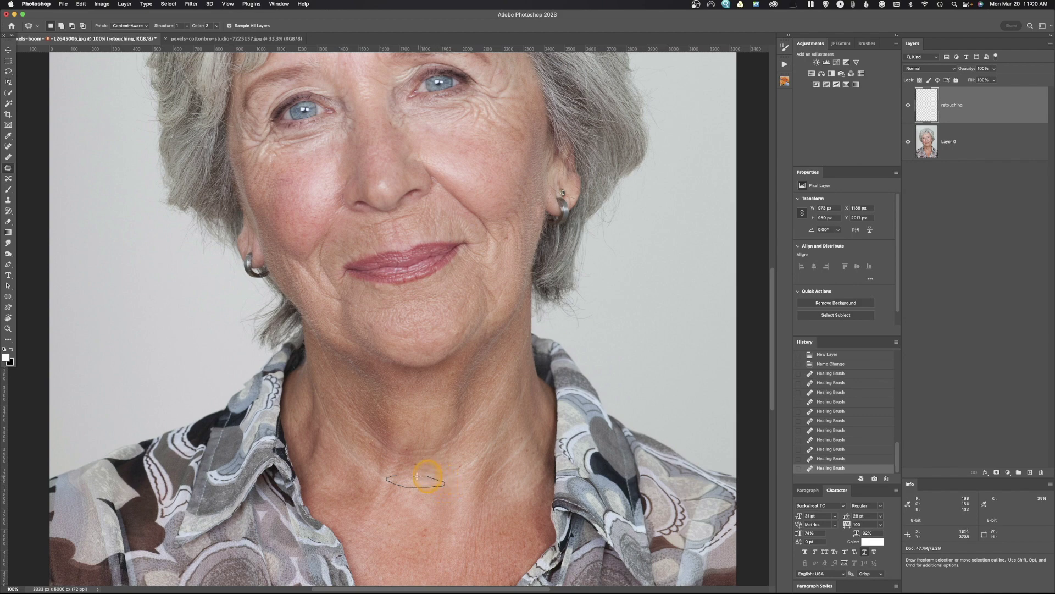
drag(401, 476, 429, 520)
key(super+d)
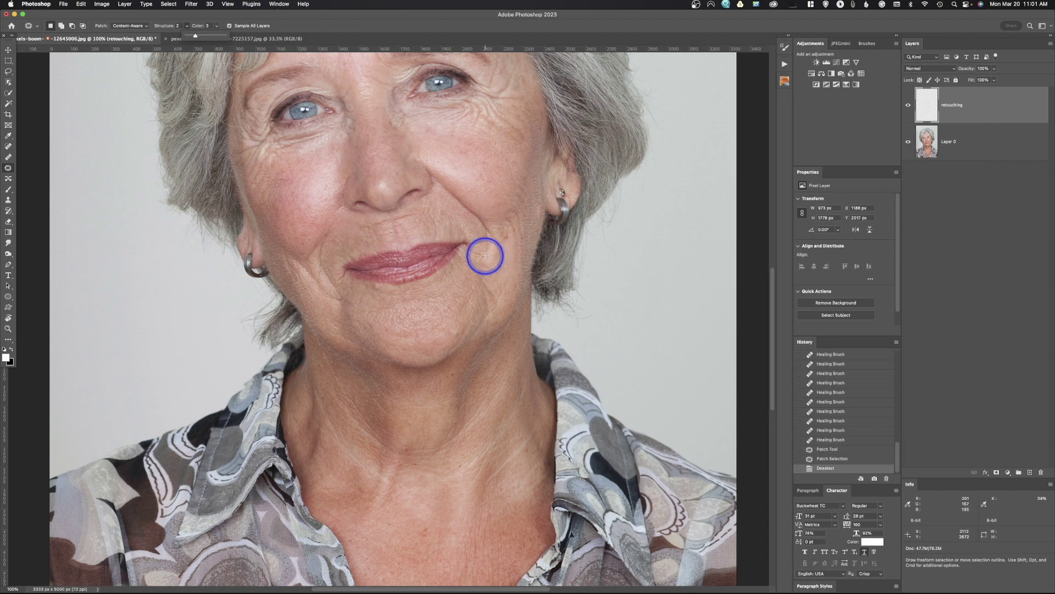
Spot-heal lines on the lower cheek and jaw, redoing the cheek heal
click(11, 148)
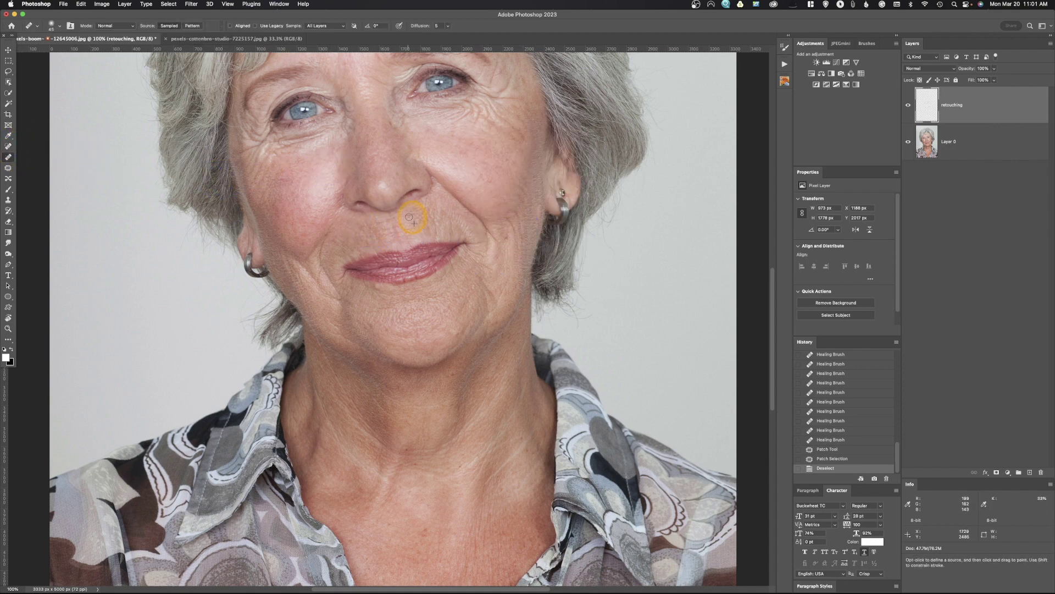
click(350, 342)
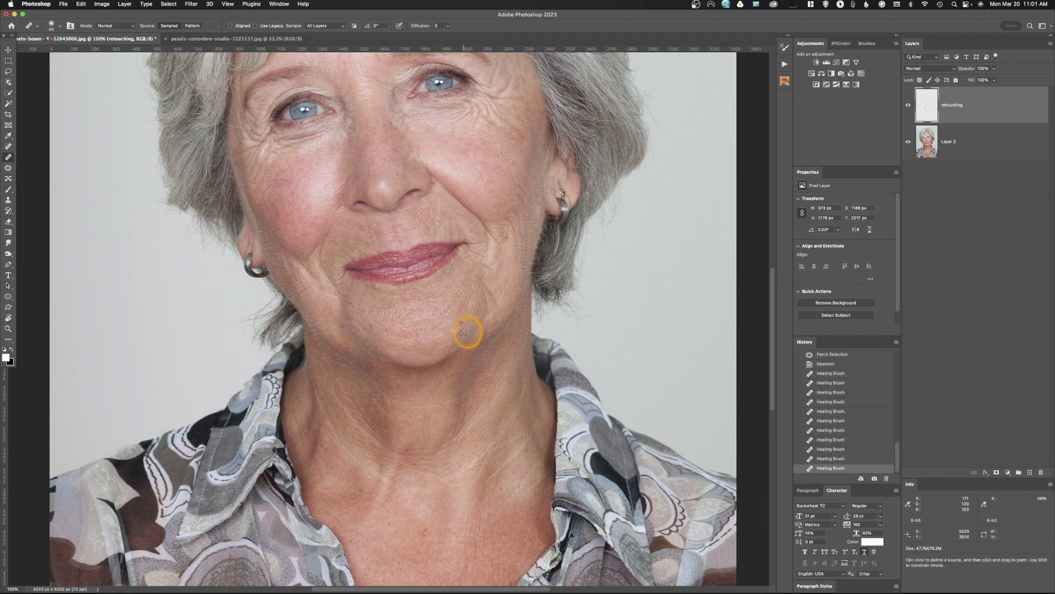
click(469, 333)
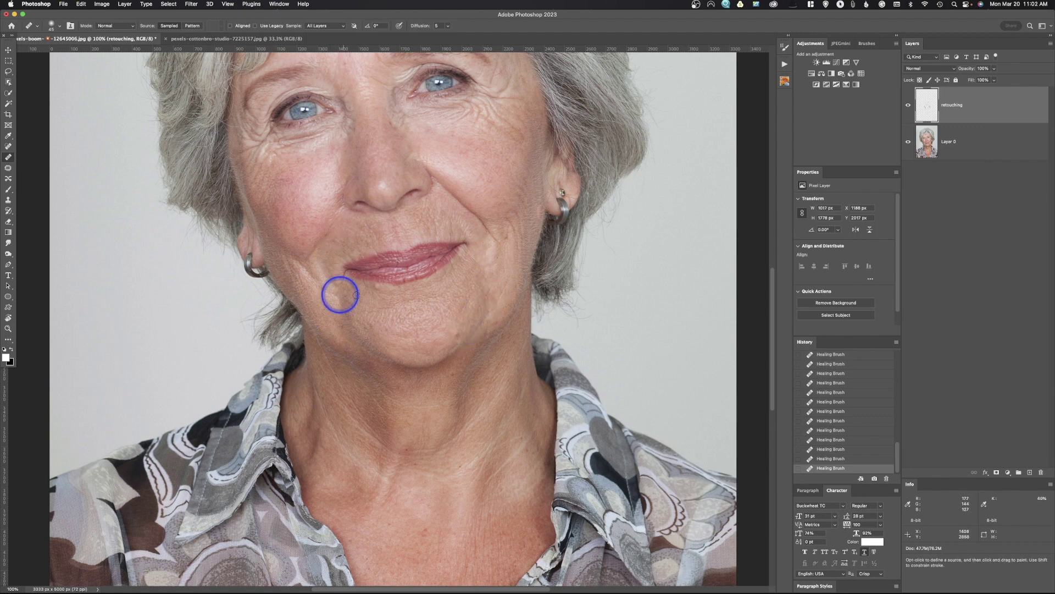
key(super+z)
key(super+z)
click(527, 237)
Spot-heal the crow's feet, other facial wrinkles and the dark spot on the neck
scroll(565, 200, up, 5)
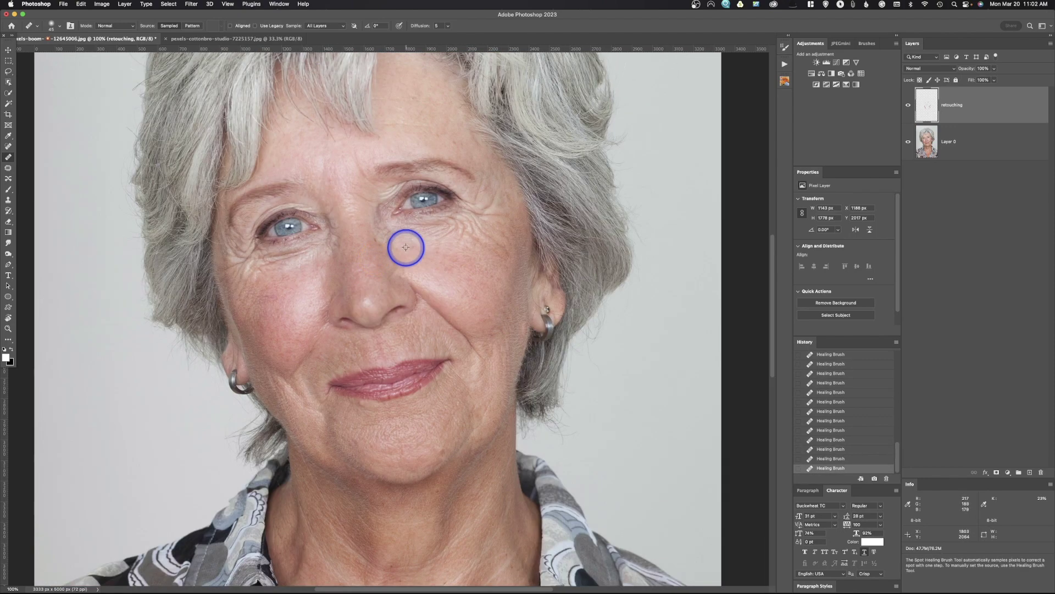
click(364, 196)
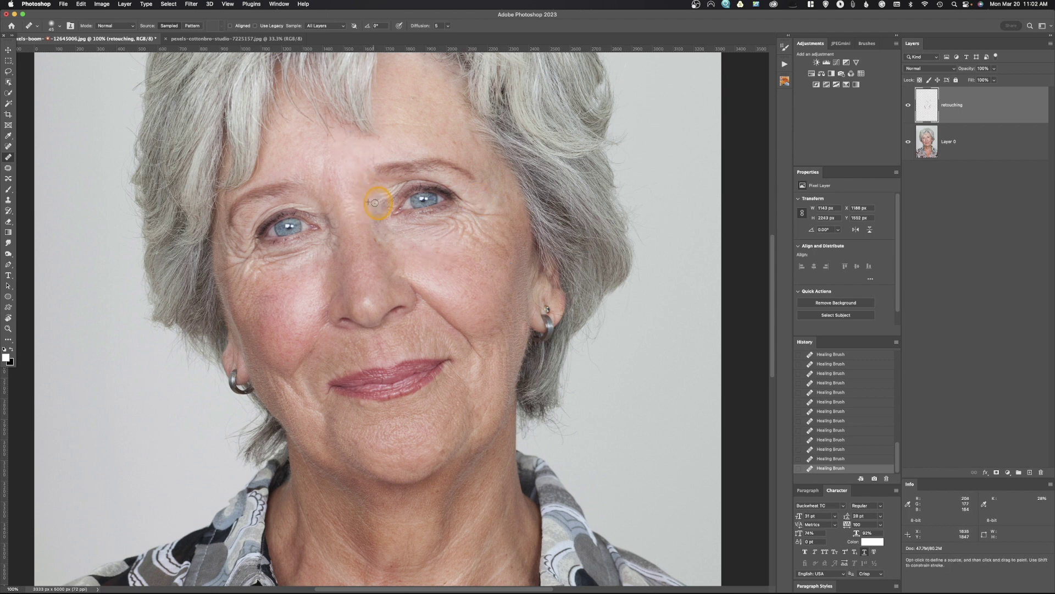
click(228, 259)
click(394, 106)
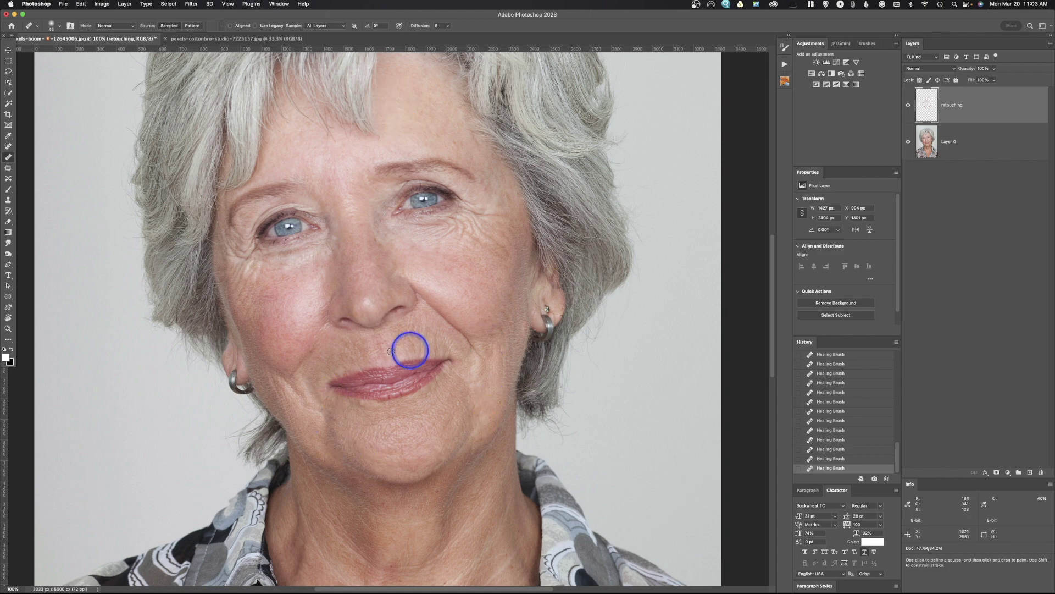
scroll(325, 267, down, 5)
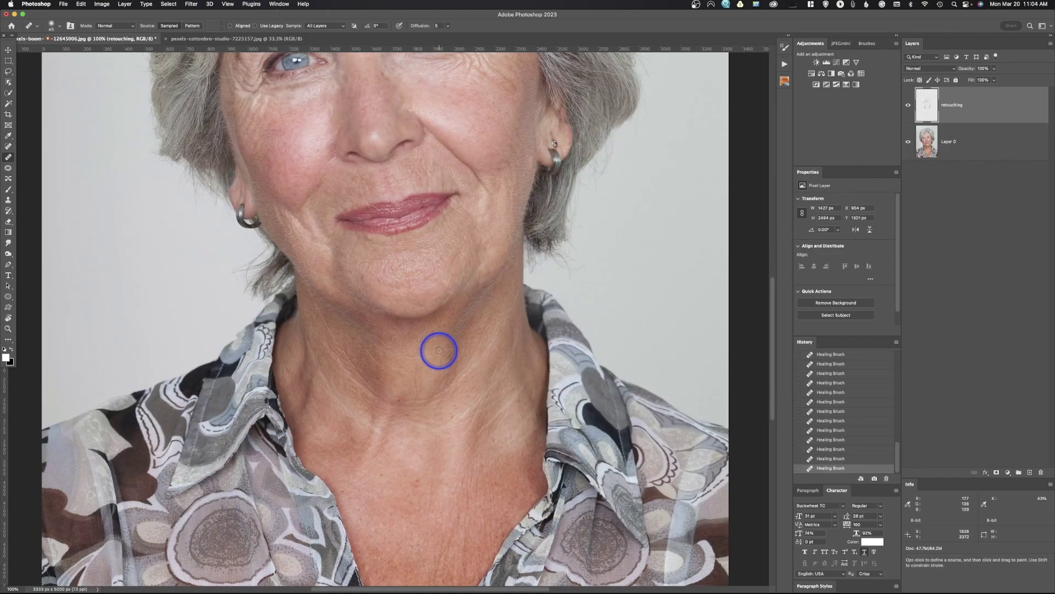
click(450, 414)
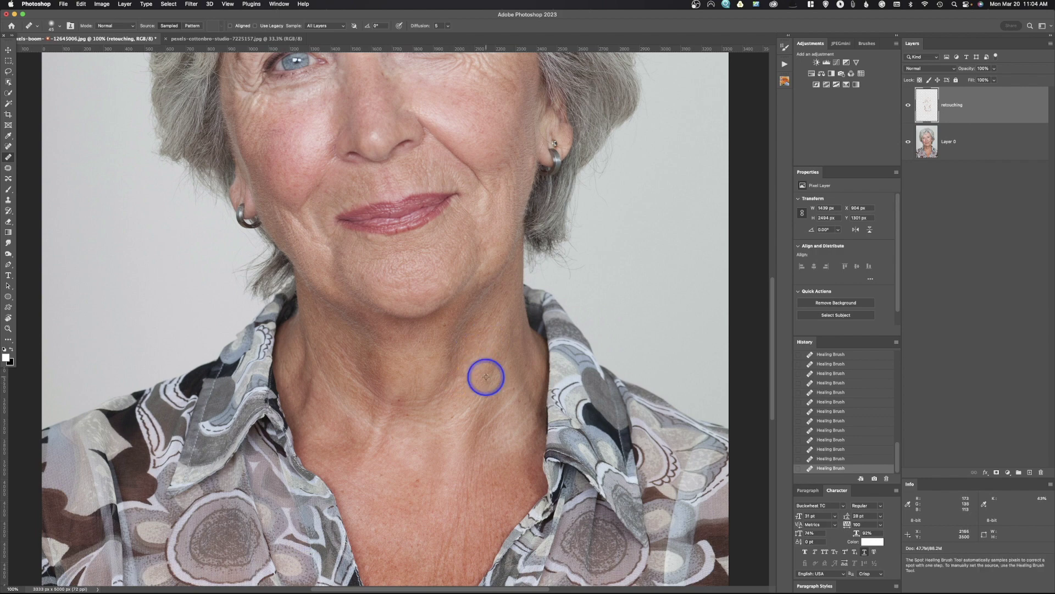
click(435, 479)
Patch the neck creases and the crease near the shirt opening
key(shift+j)
mouse_move(330, 393)
mouse_down()
mouse_move(353, 411)
mouse_move(329, 395)
mouse_up()
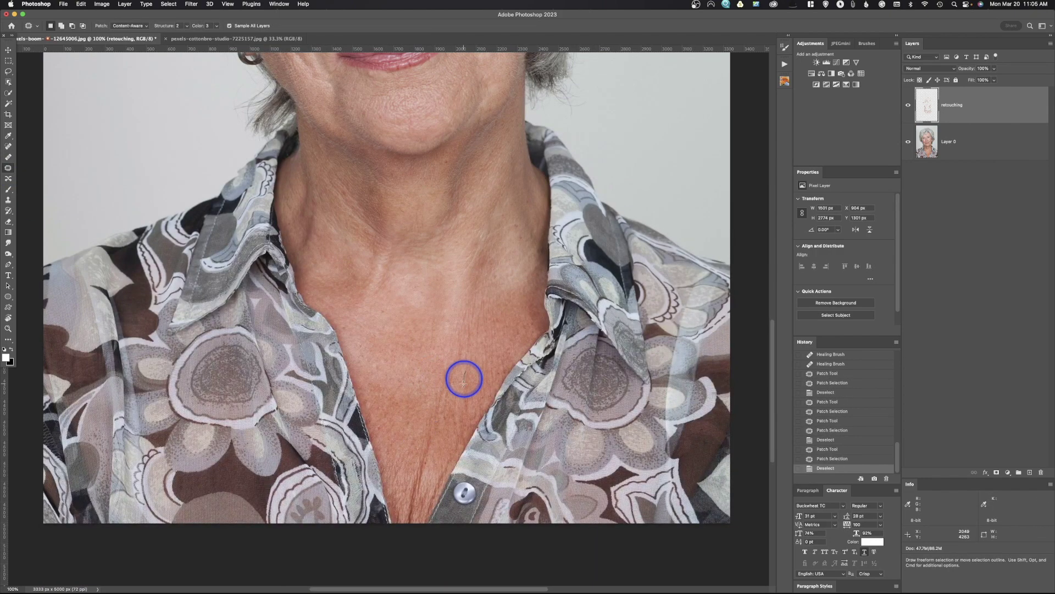
drag(464, 380, 464, 380)
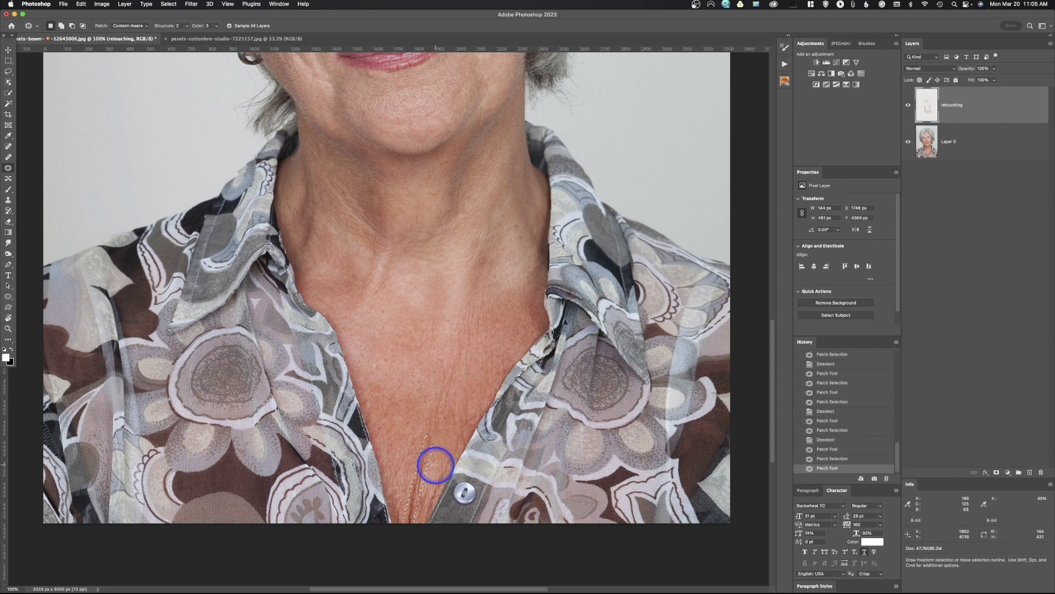
click(431, 509)
Sample clean skin below the eye and heal the bag under the left eye
scroll(400, 513, up, 10)
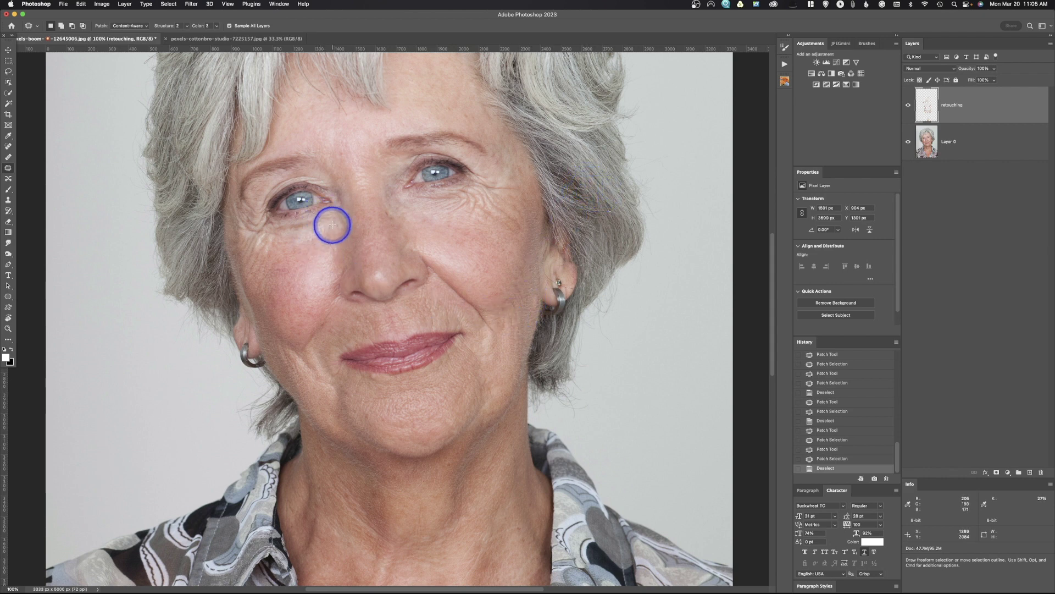
click(13, 157)
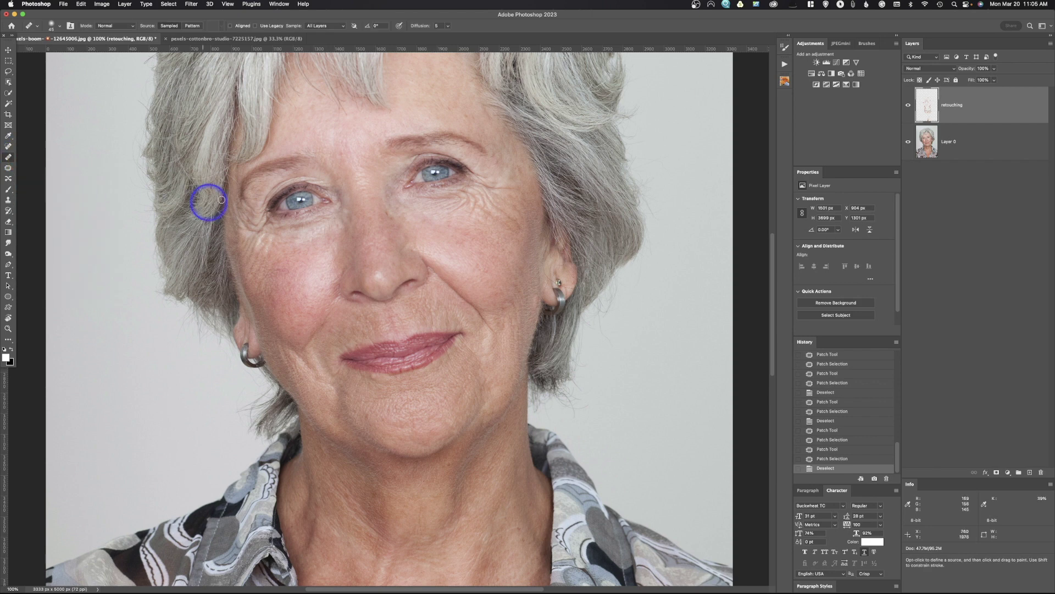
alt+click(323, 225)
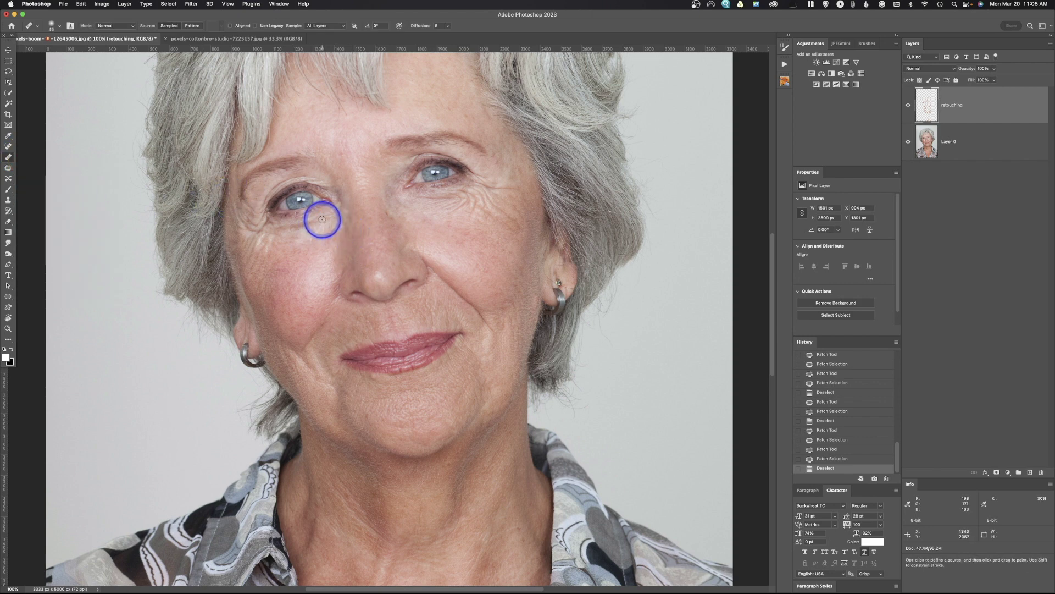
click(328, 207)
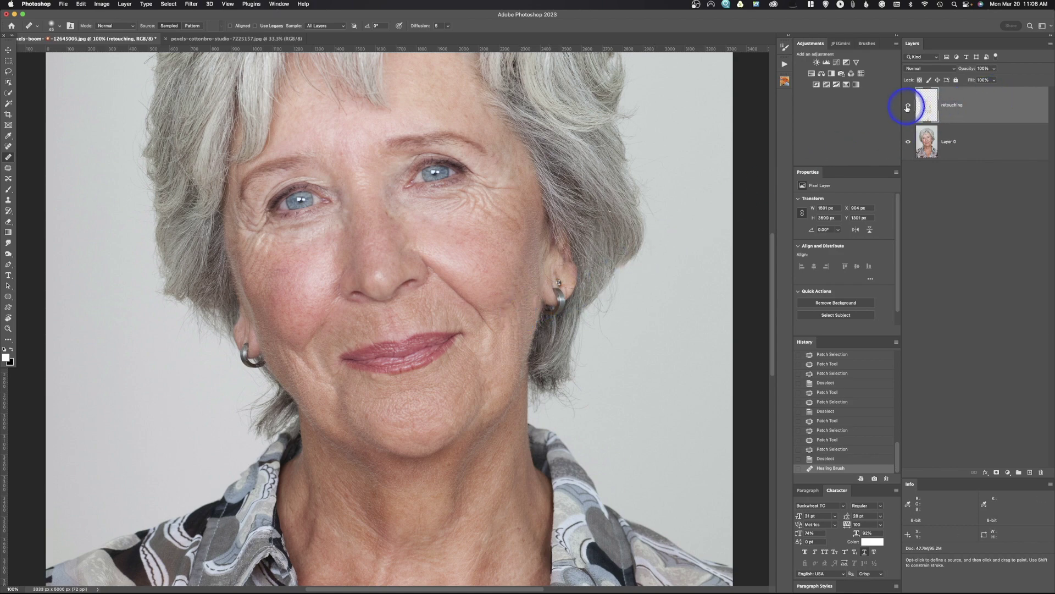
key(super+0)
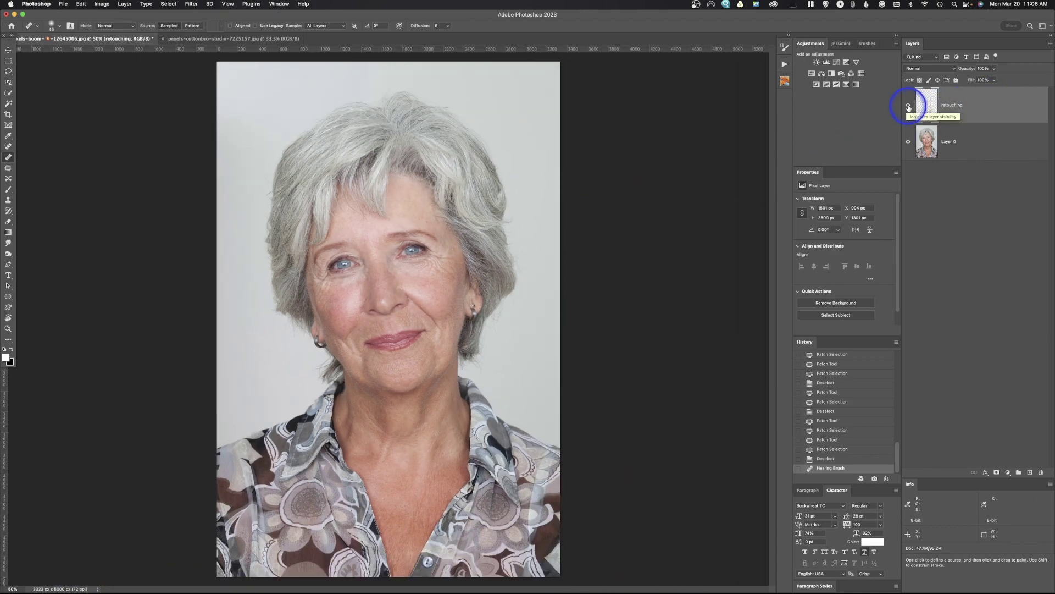
click(909, 107)
click(908, 107)
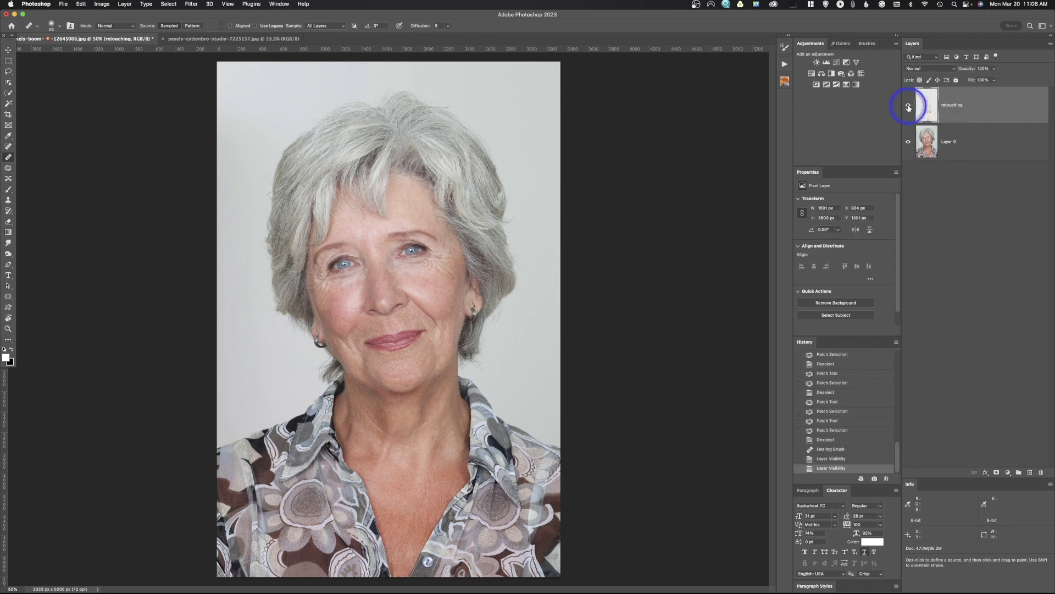
click(909, 108)
click(908, 108)
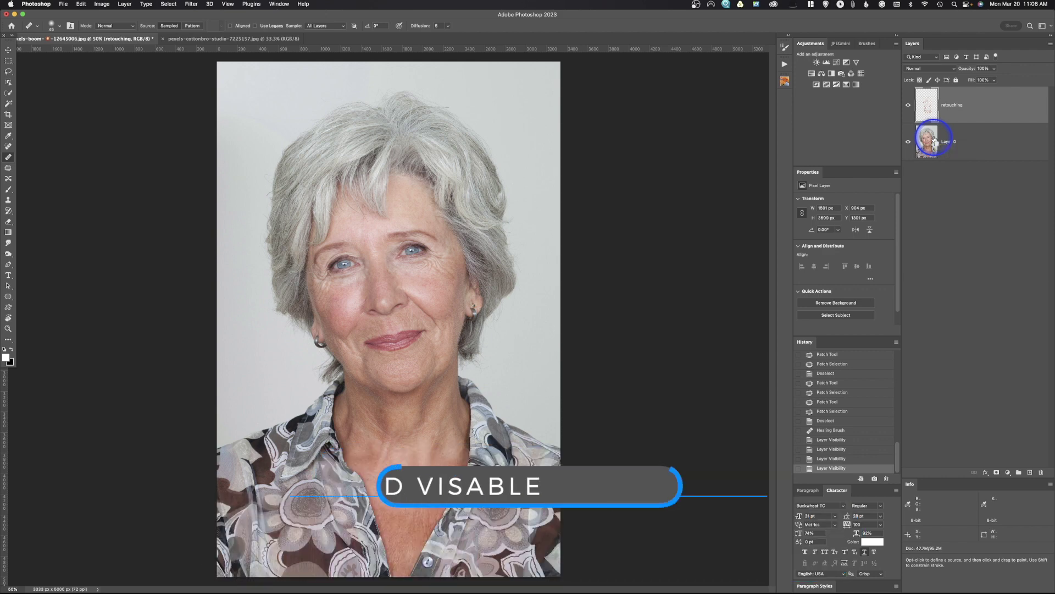
Stamp the visible image to a new layer, duplicate it, and name the lower one 'low/color'
key(alt+shift+super+e)
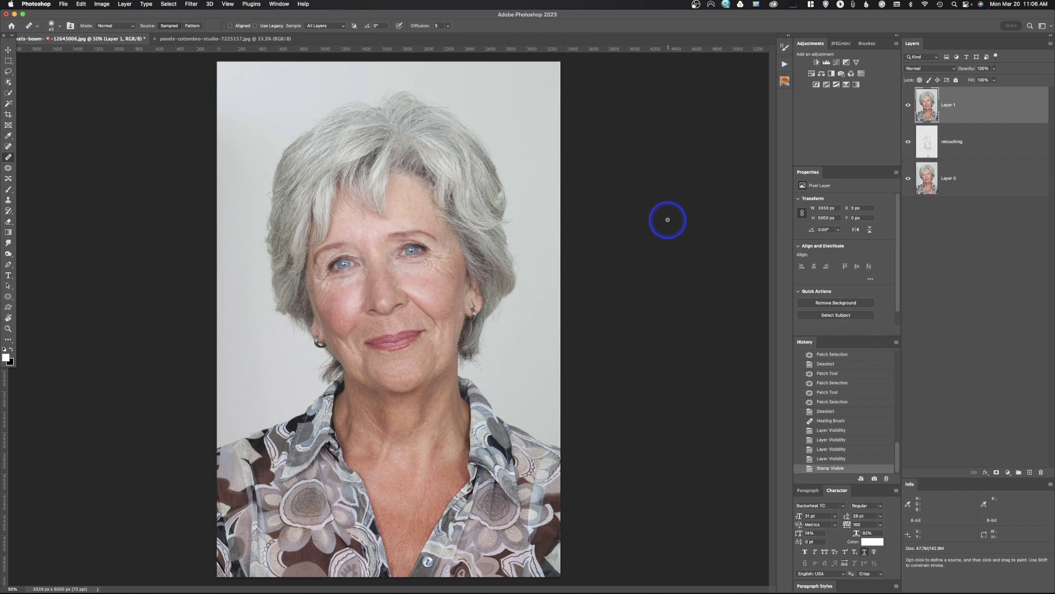
key(super+j)
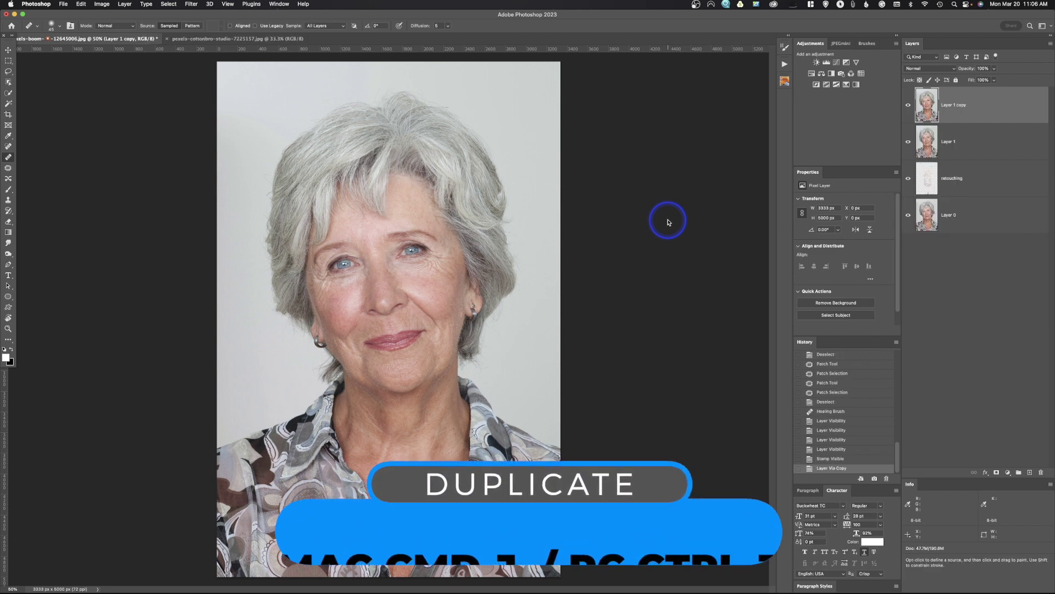
double_click(950, 142)
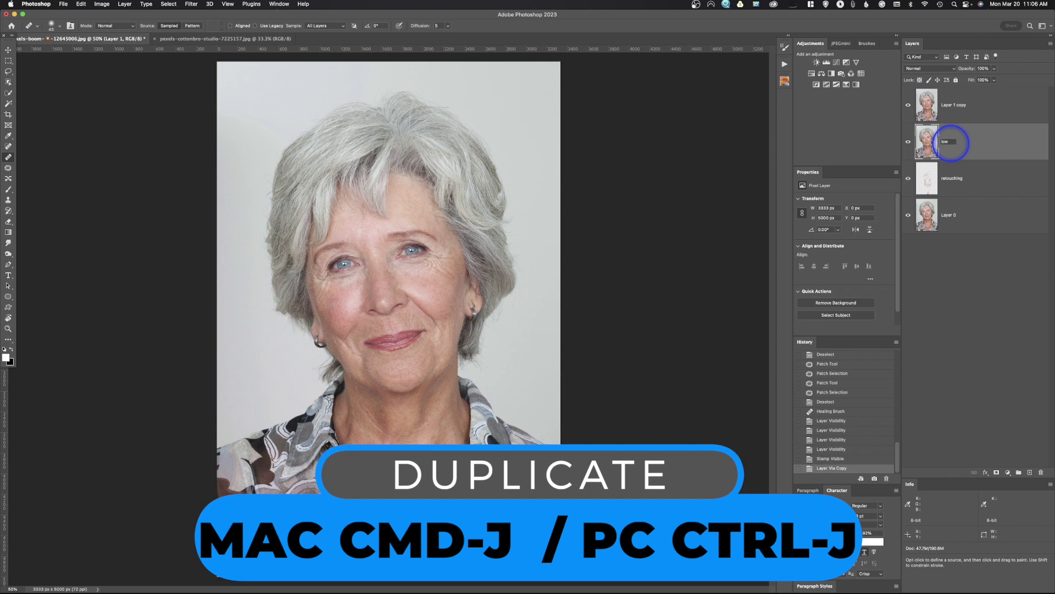
text(low)
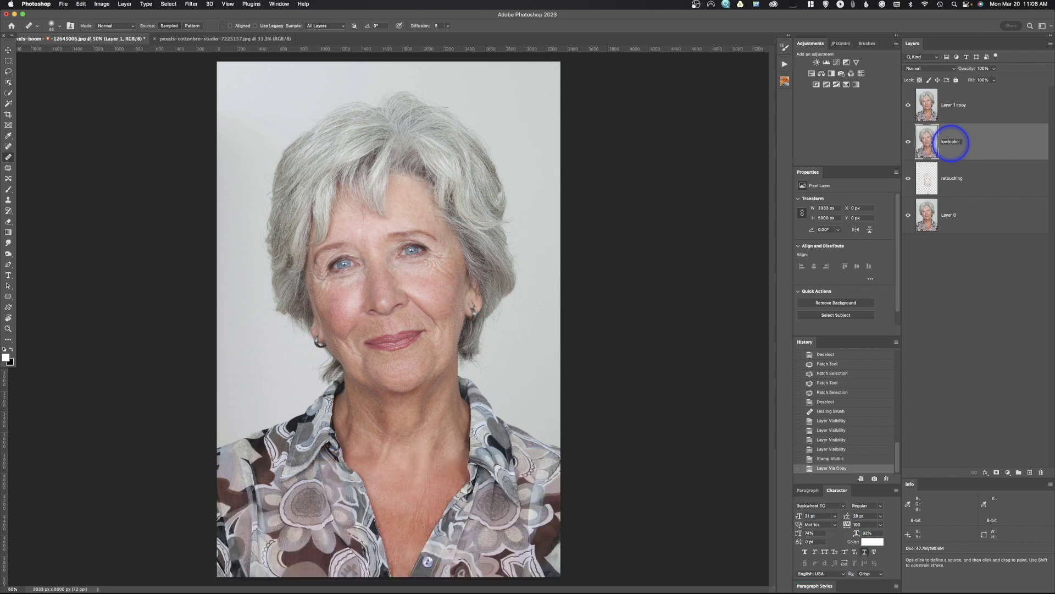
text(/color)
click(957, 106)
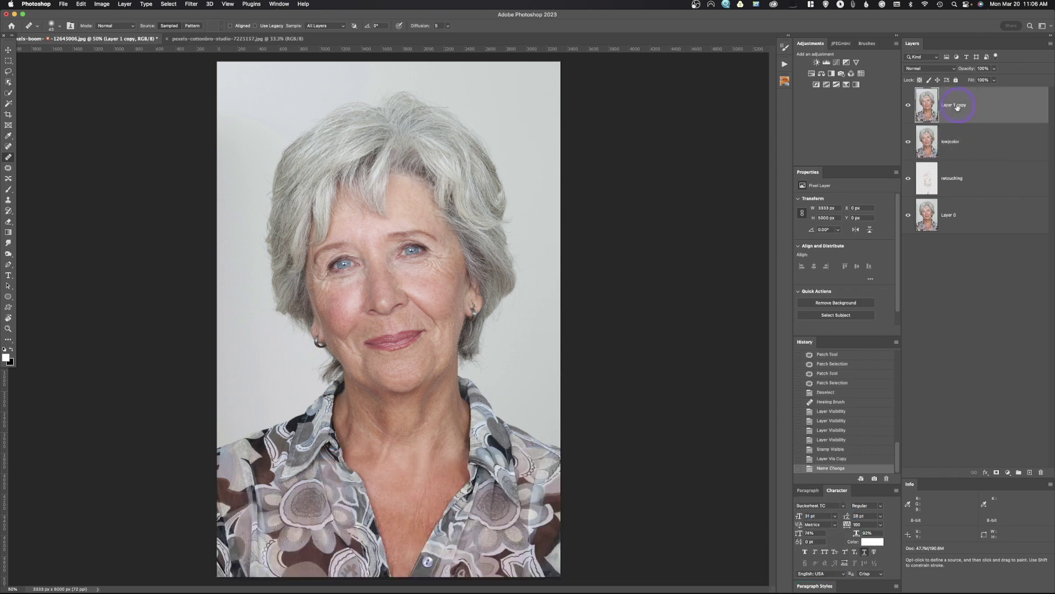
Name the top copy 'high/detail' and hide it
double_click(957, 105)
text(high/detail)
key(Return)
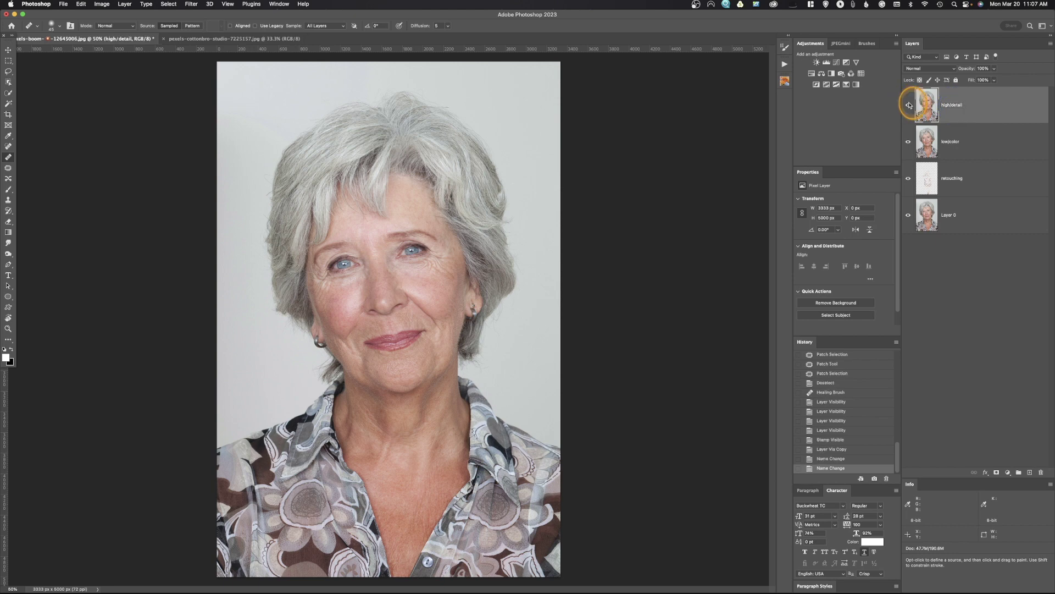
click(908, 104)
Apply a 4.5-pixel Gaussian Blur to the low/color layer
click(928, 141)
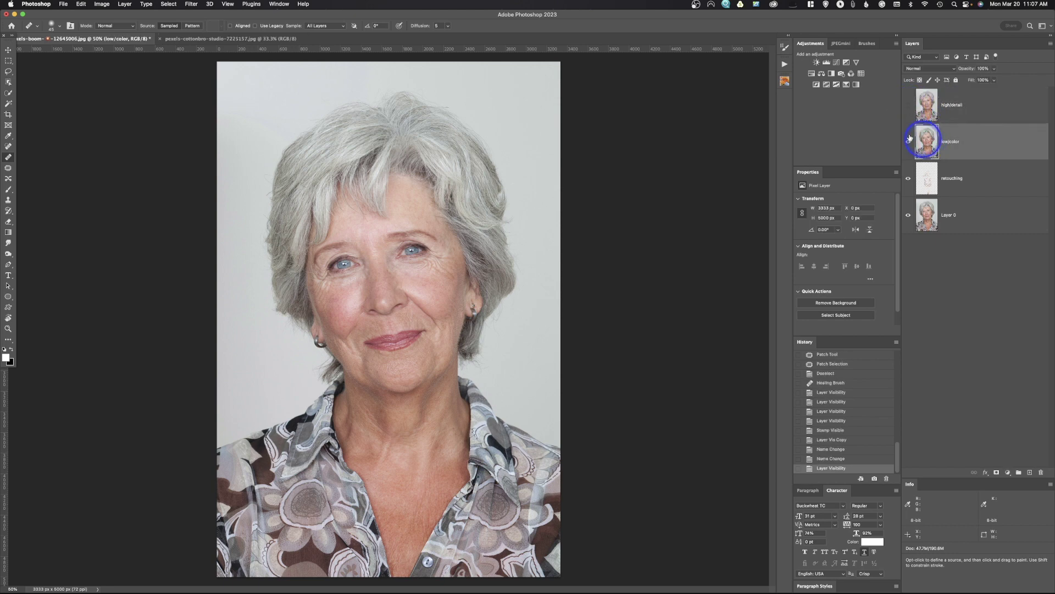
click(191, 4)
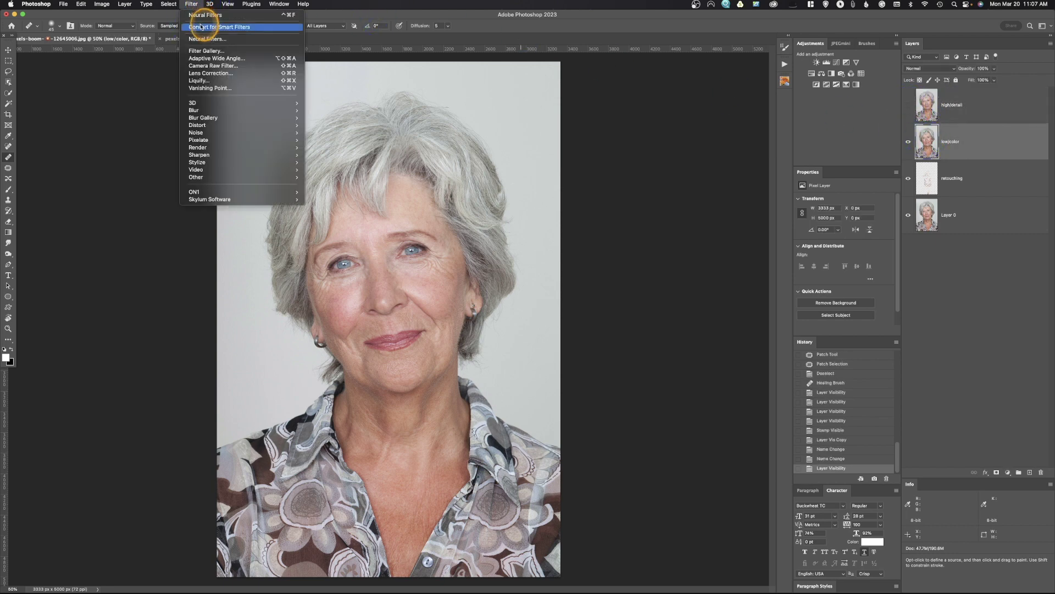
click(216, 112)
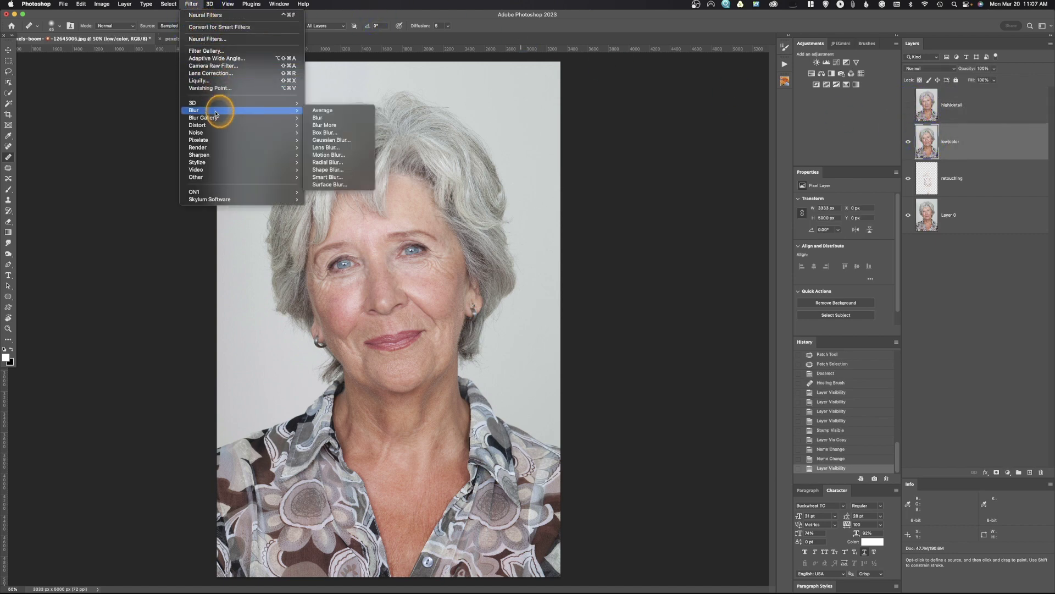
click(331, 140)
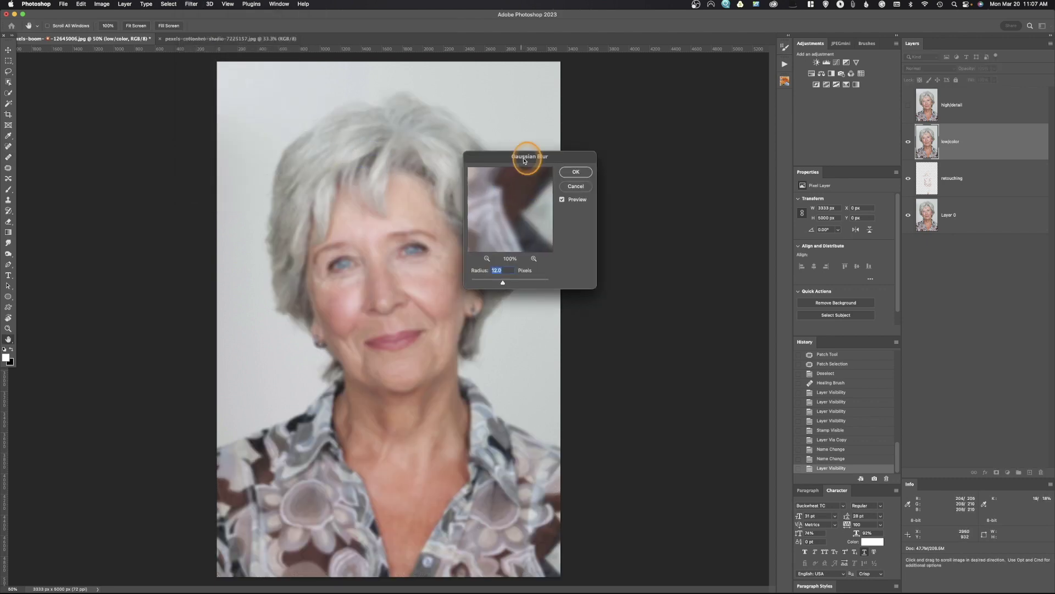
drag(523, 155, 650, 161)
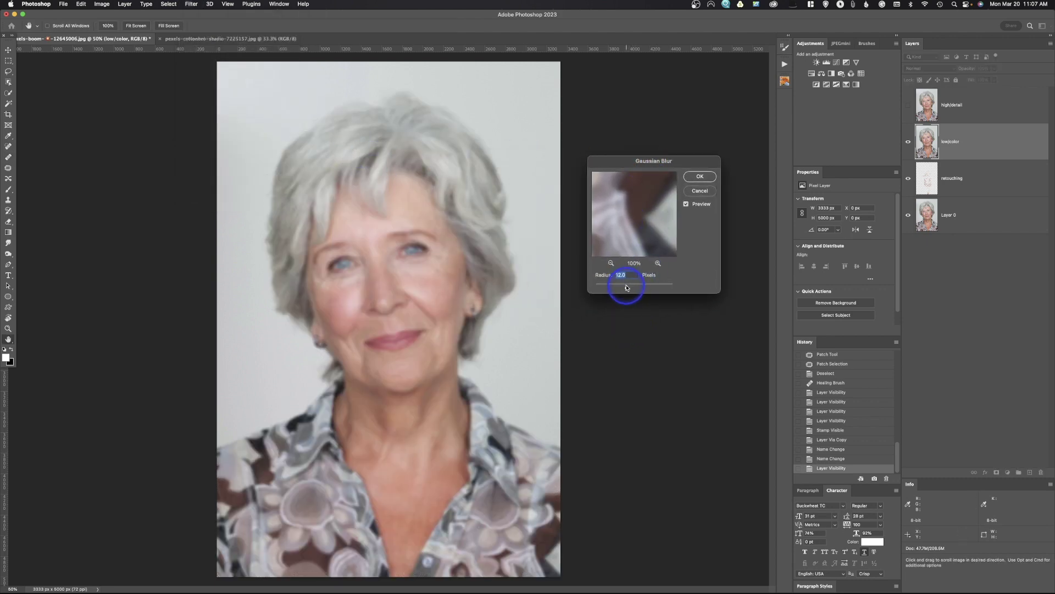
drag(627, 287, 603, 291)
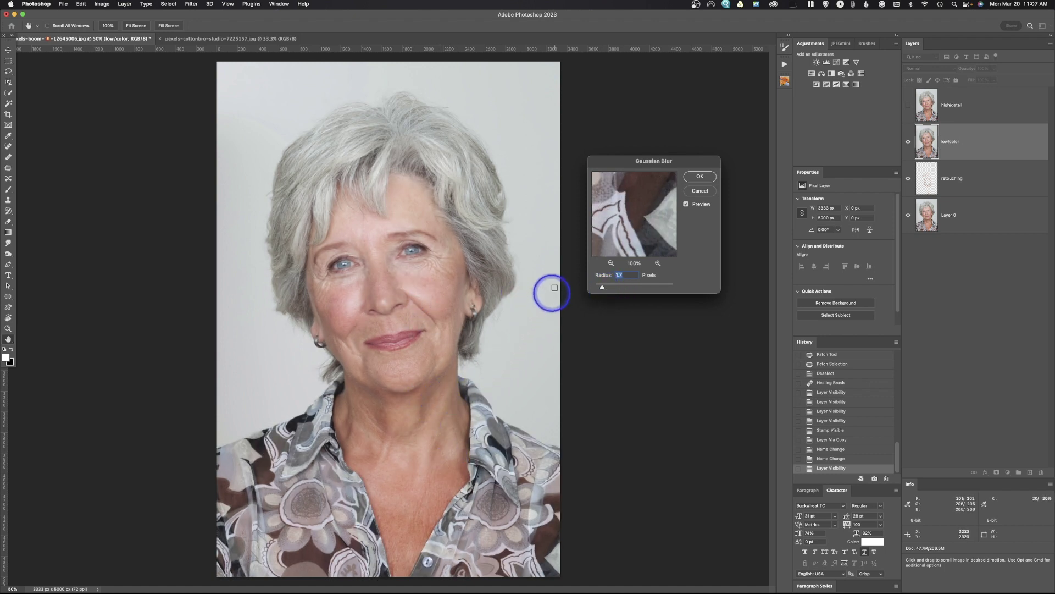
drag(604, 287, 614, 287)
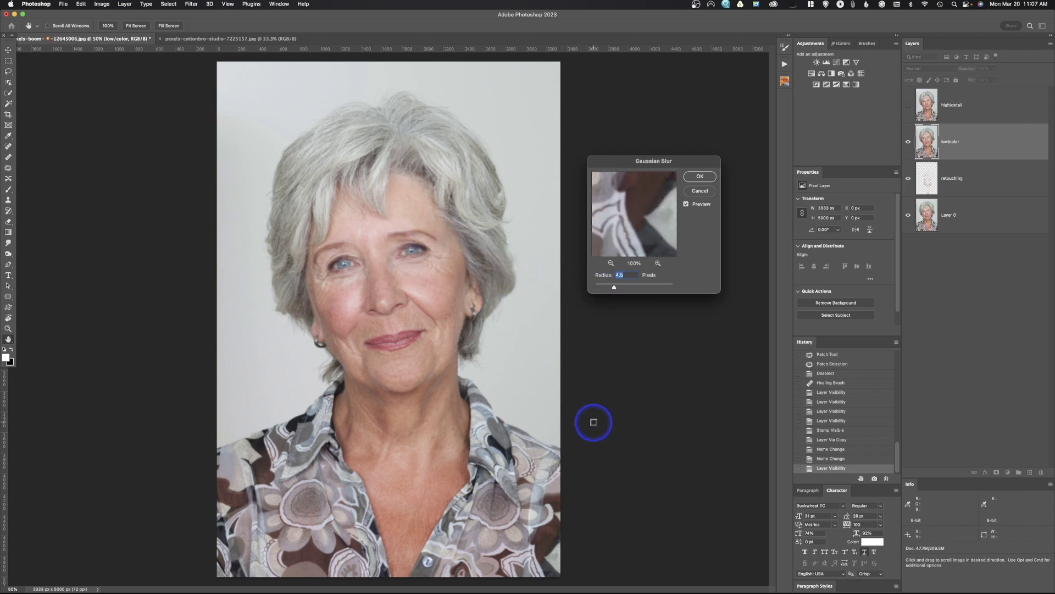
click(701, 177)
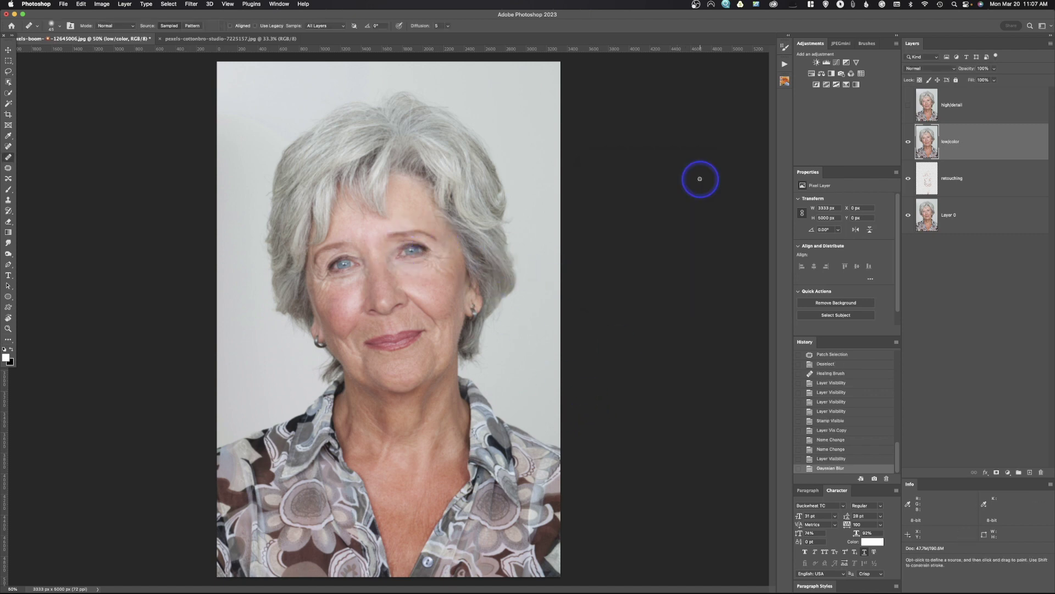
click(921, 108)
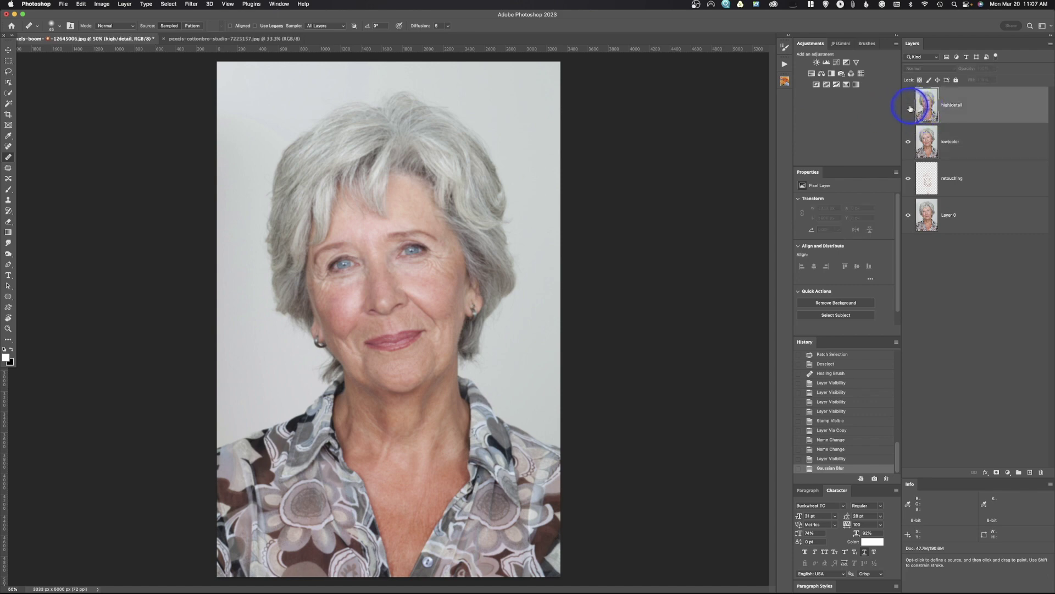
Show high/detail and Apply Image subtracting low/color with Scale 2 and Offset 128
click(908, 105)
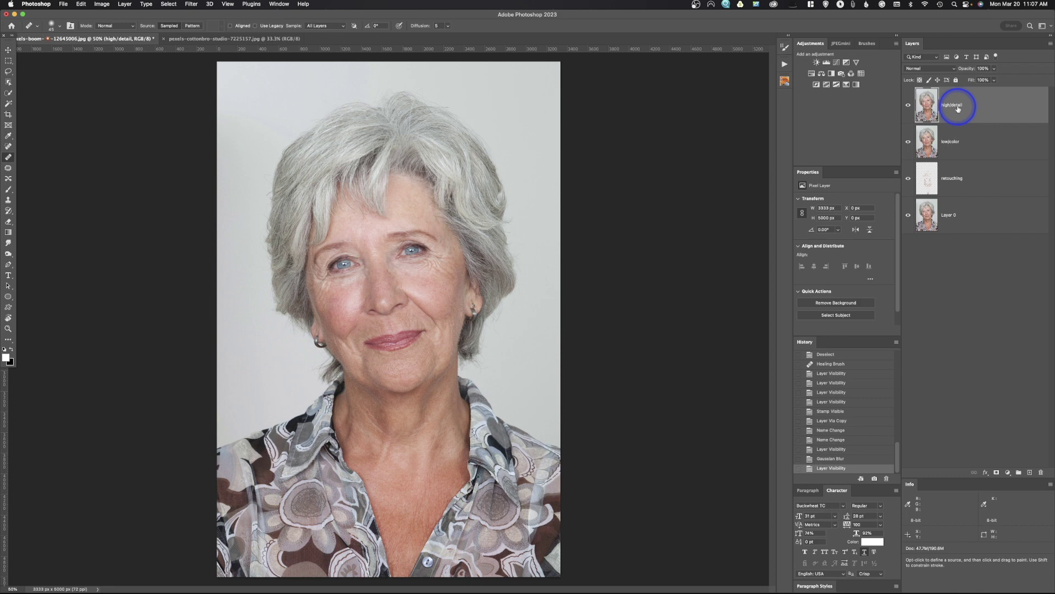
click(102, 4)
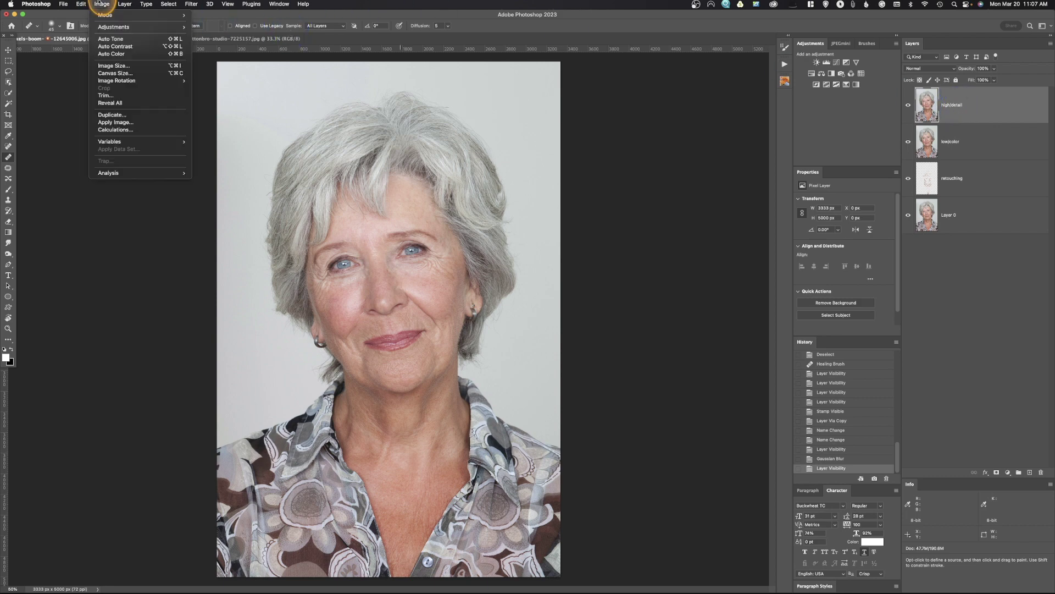
click(115, 122)
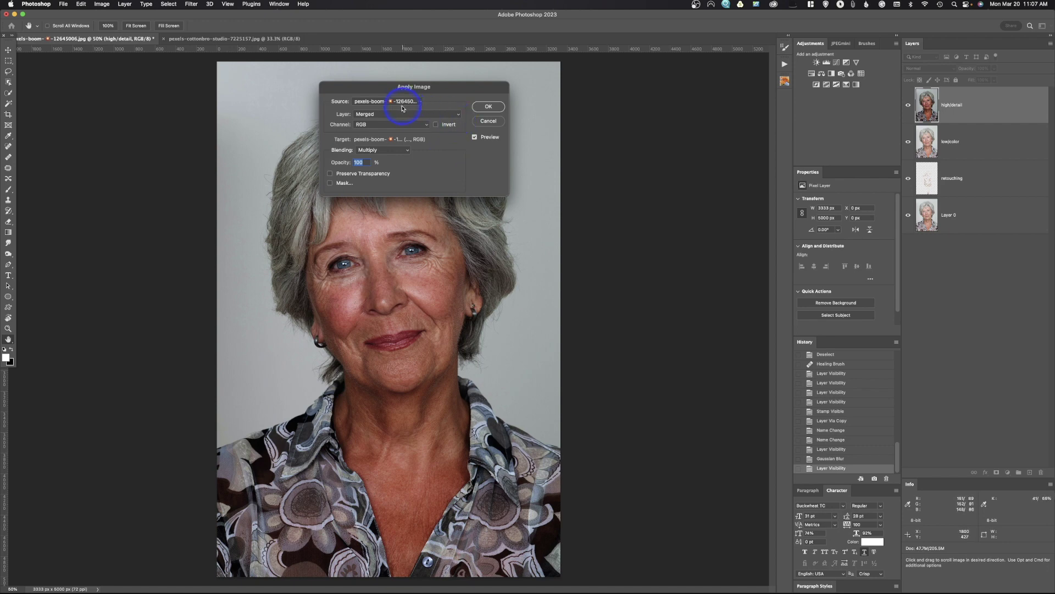
drag(391, 116, 405, 137)
drag(366, 150, 392, 313)
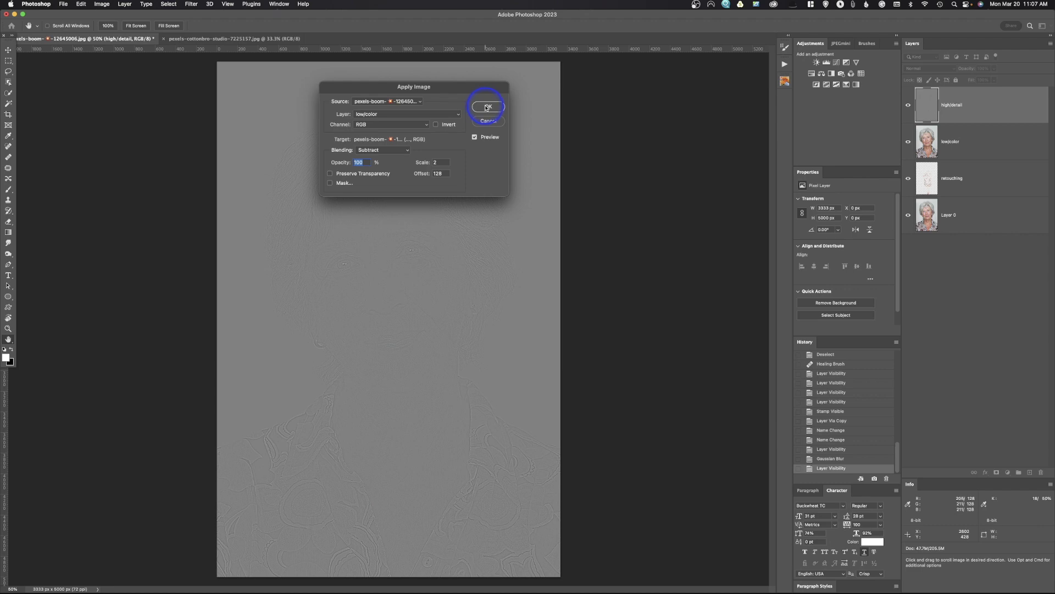
click(486, 108)
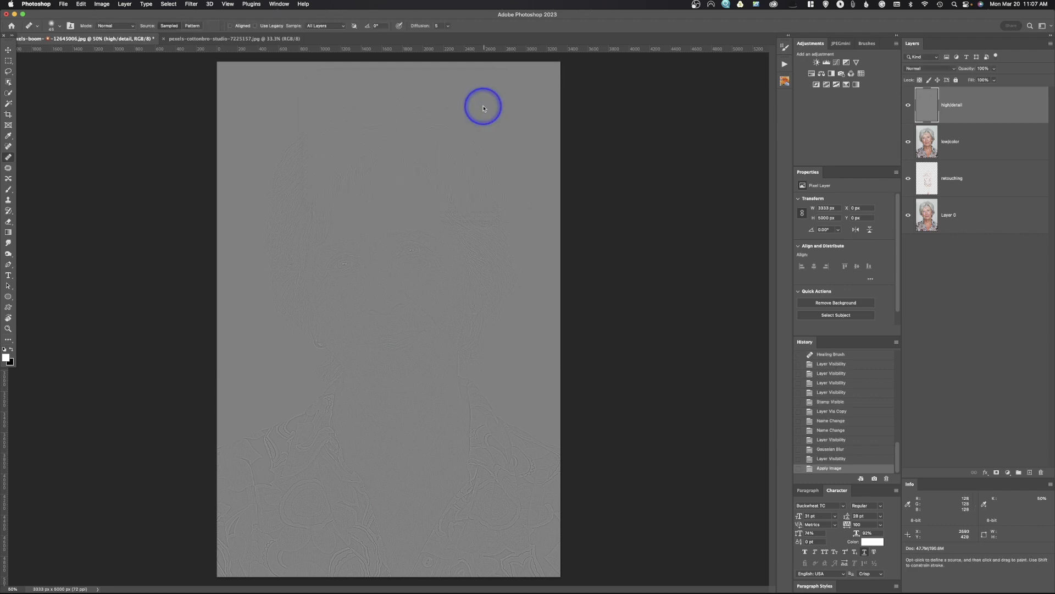
Set the high/detail layer's blend mode to Linear Light and hide it
click(941, 71)
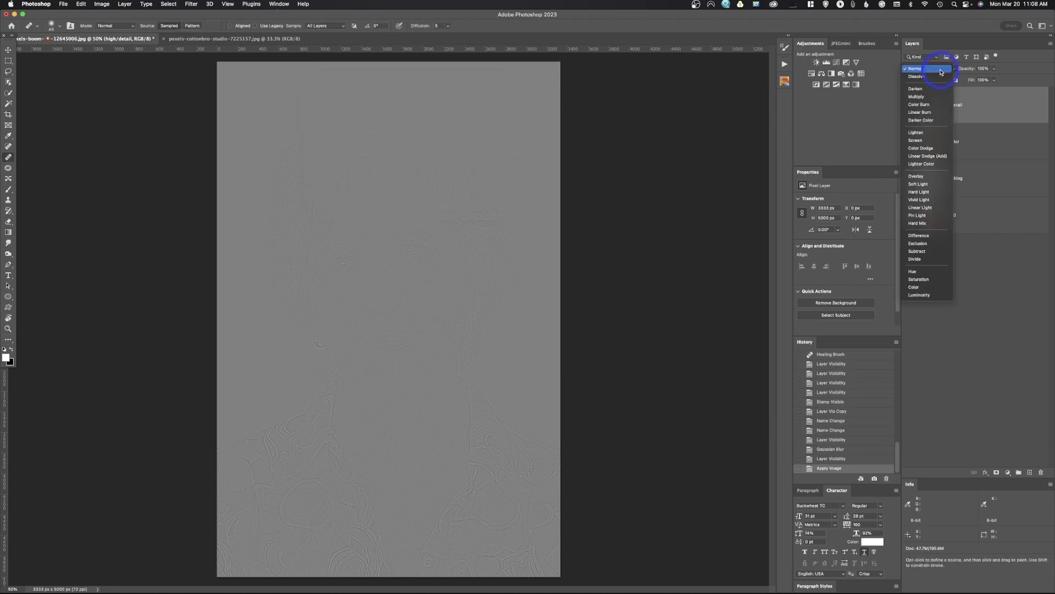
click(937, 208)
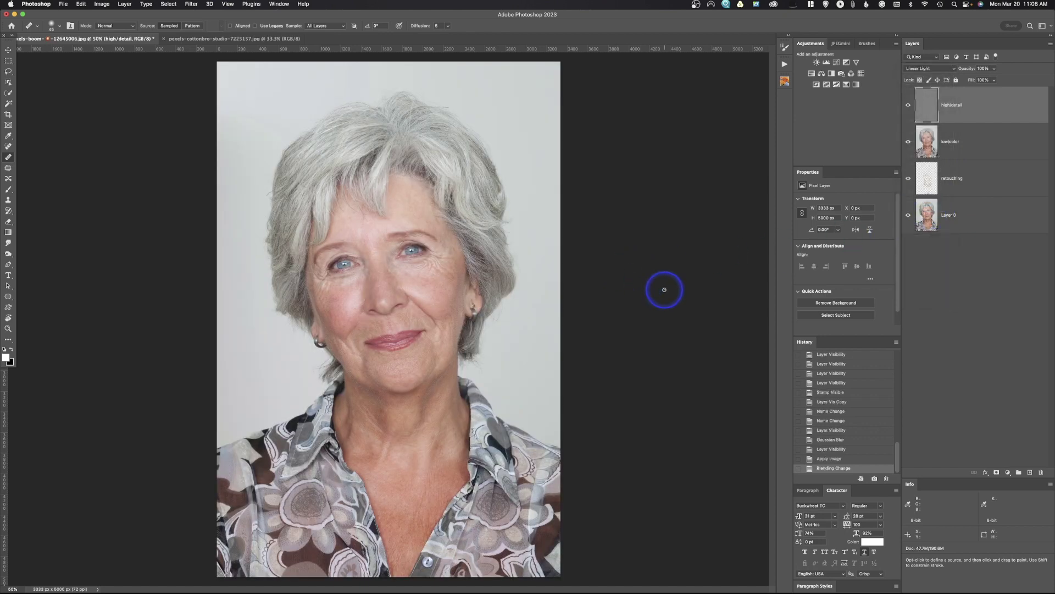
click(908, 106)
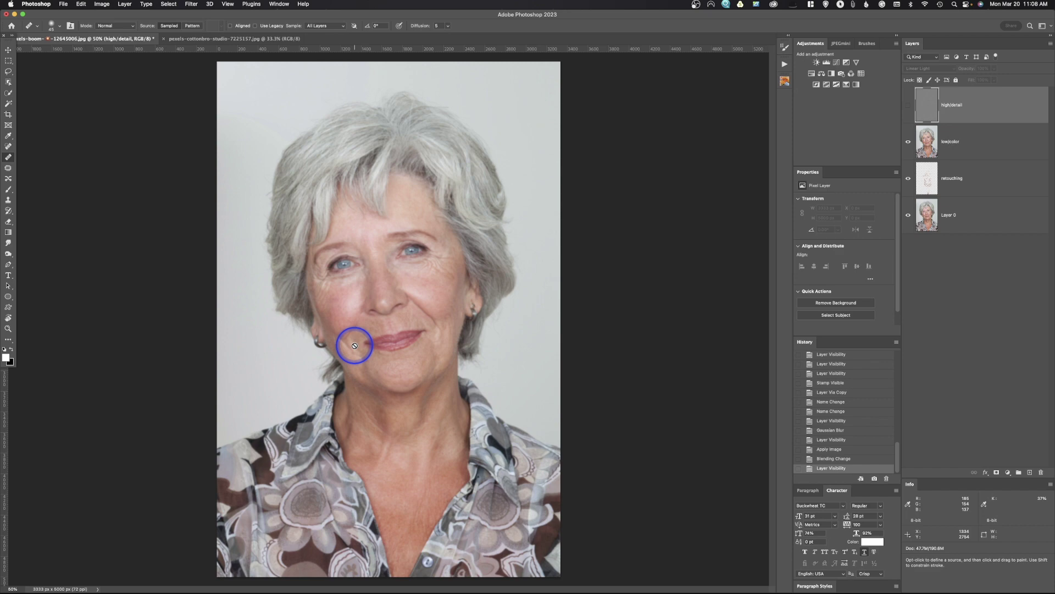
click(923, 145)
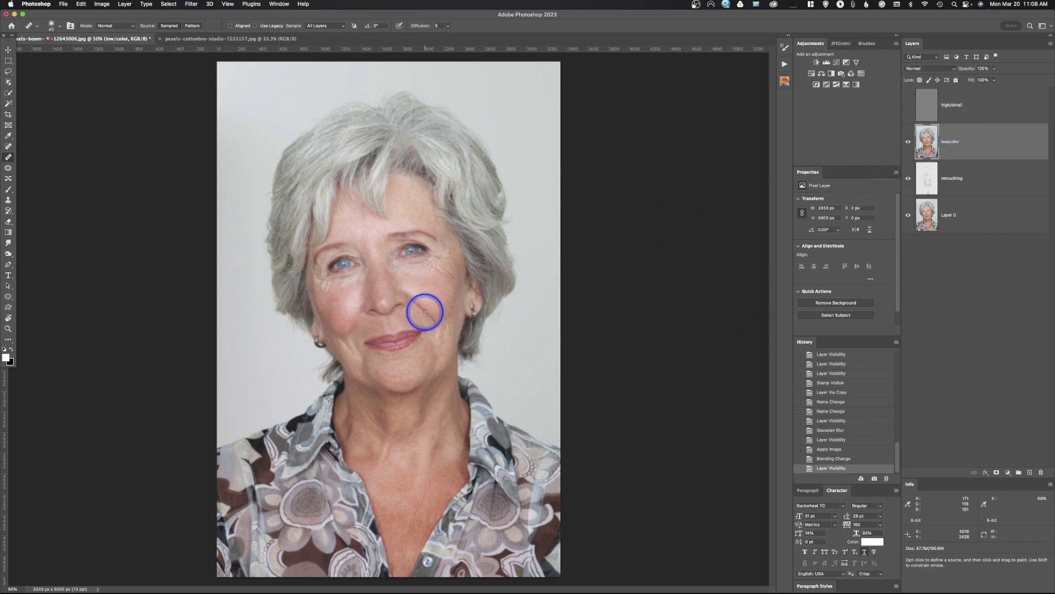
At 100% zoom, lasso the cheek crease left of the mouth with an 8 px feather
key(super+1)
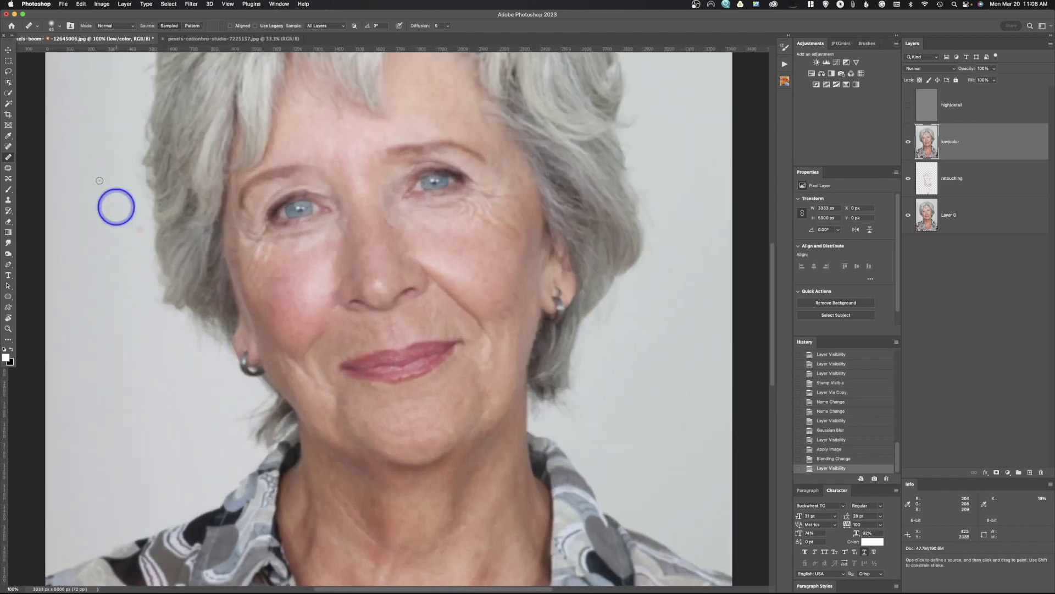
click(8, 72)
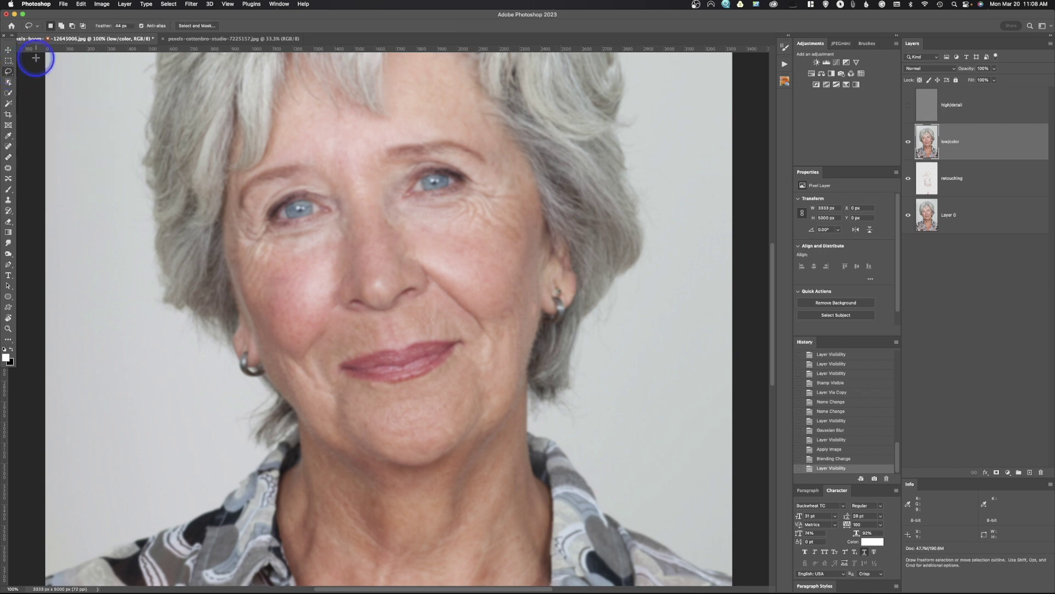
double_click(121, 26)
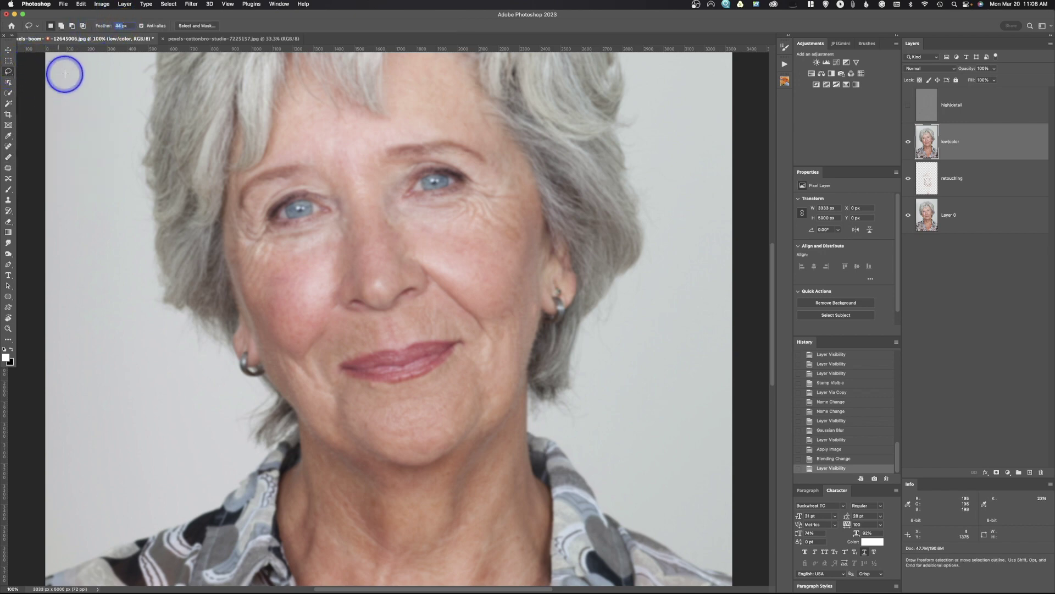
text(8px)
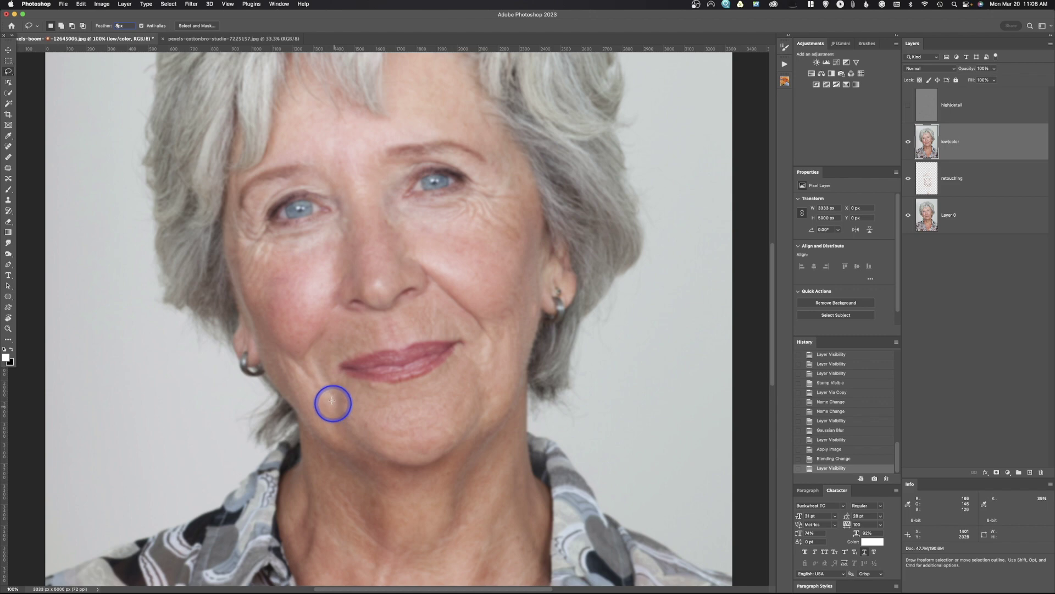
mouse_move(311, 365)
mouse_down()
mouse_move(282, 346)
mouse_move(291, 366)
mouse_up()
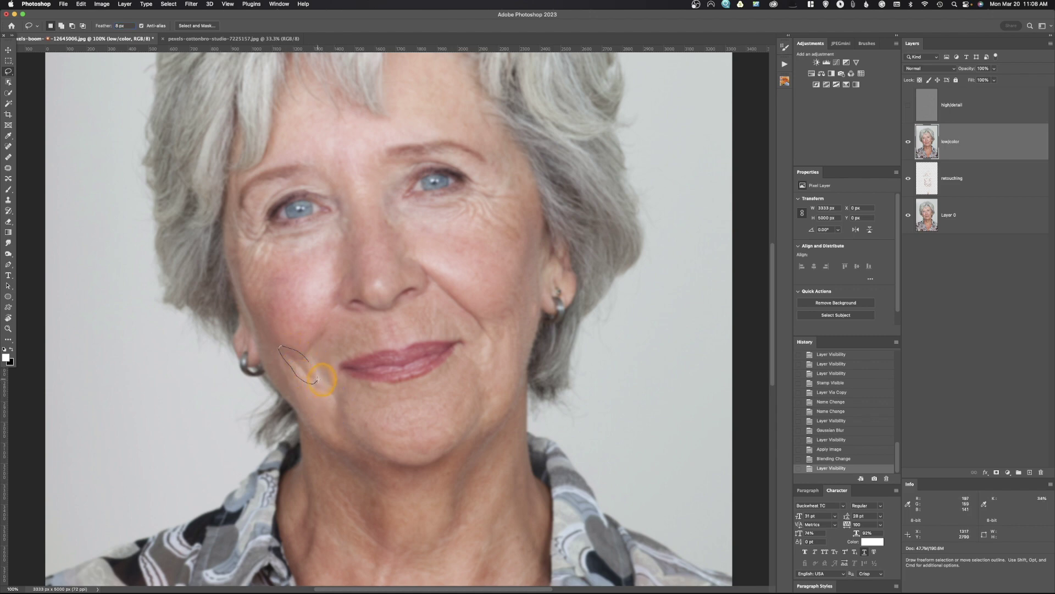
drag(311, 364, 317, 362)
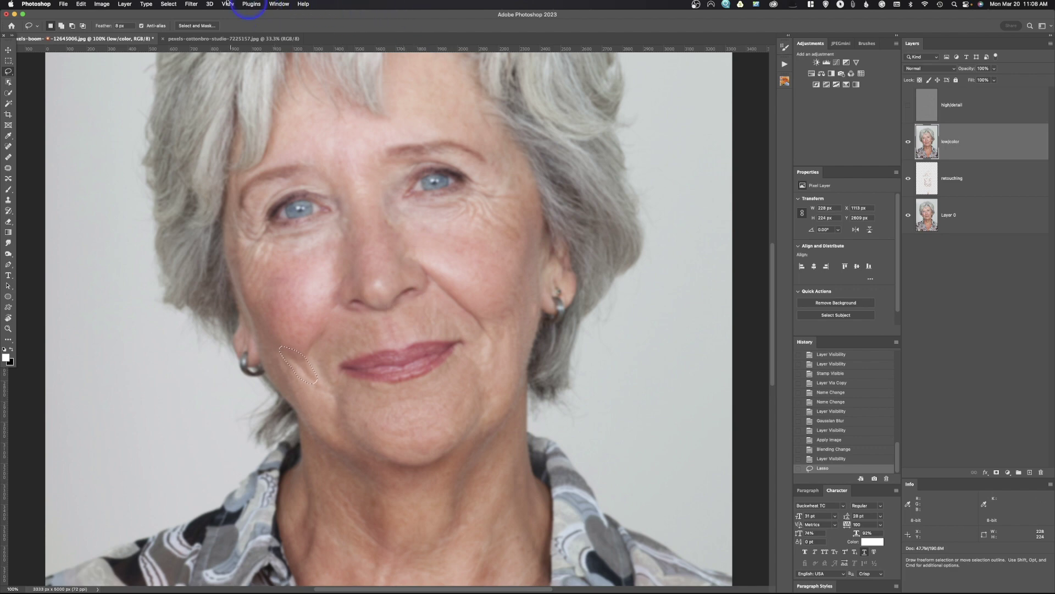
Try a 7.8-pixel Gaussian Blur on the crease, then undo it, keeping the selection
click(195, 4)
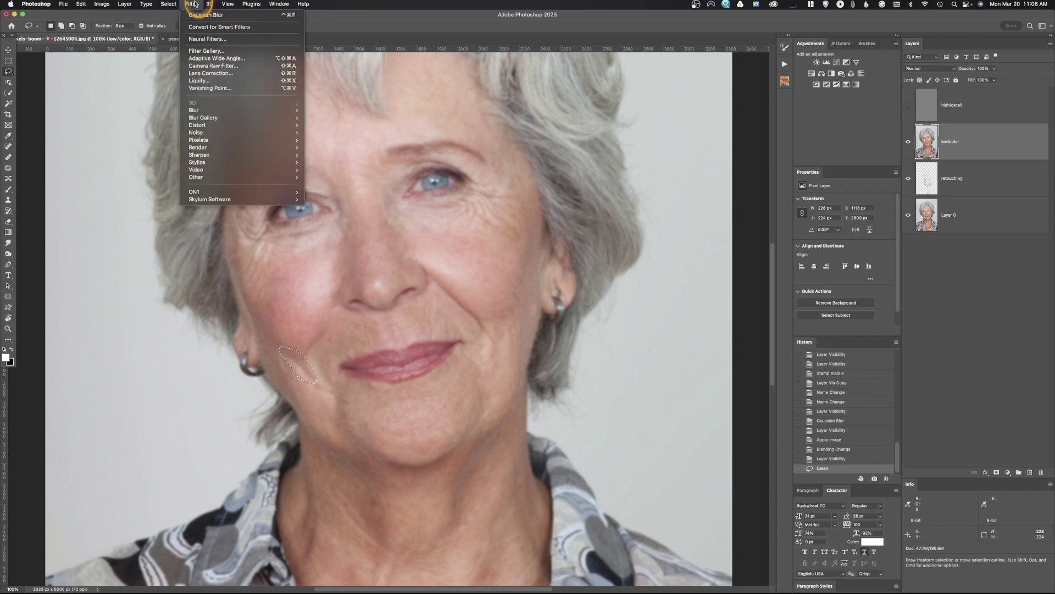
mouse_move(214, 110)
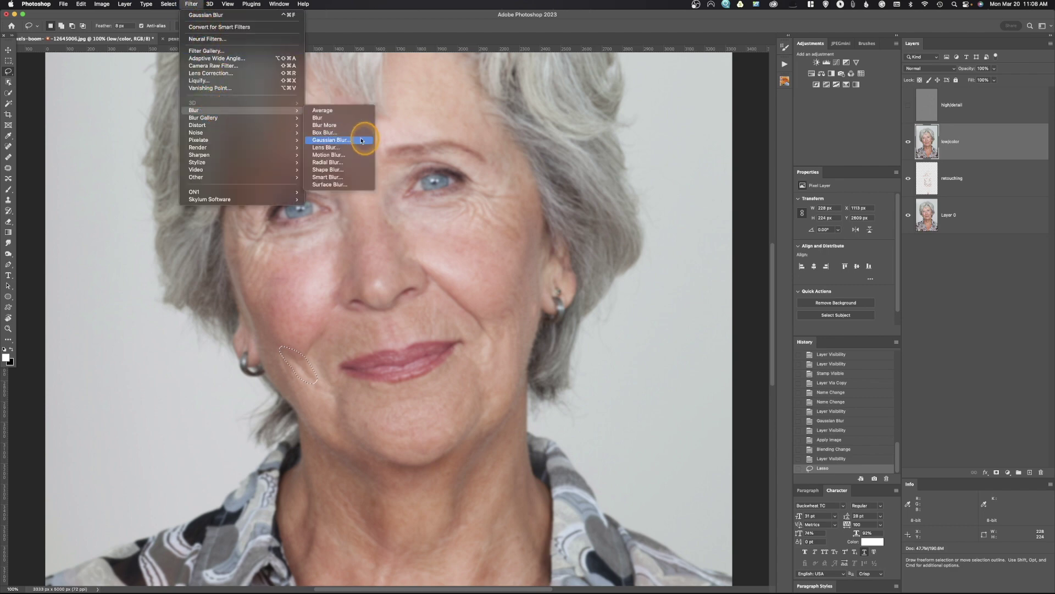
click(362, 141)
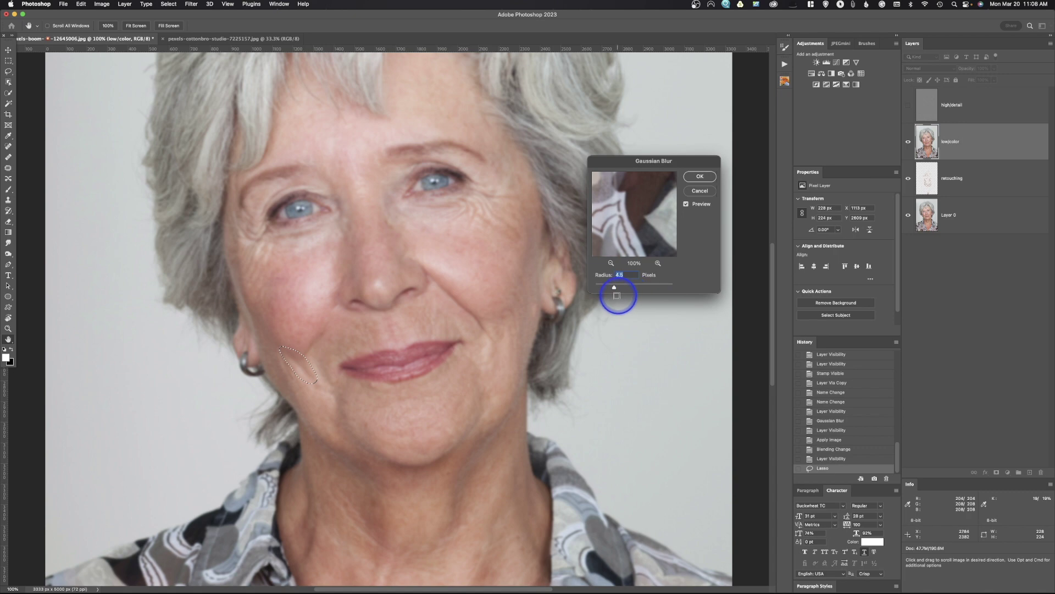
drag(615, 290, 622, 290)
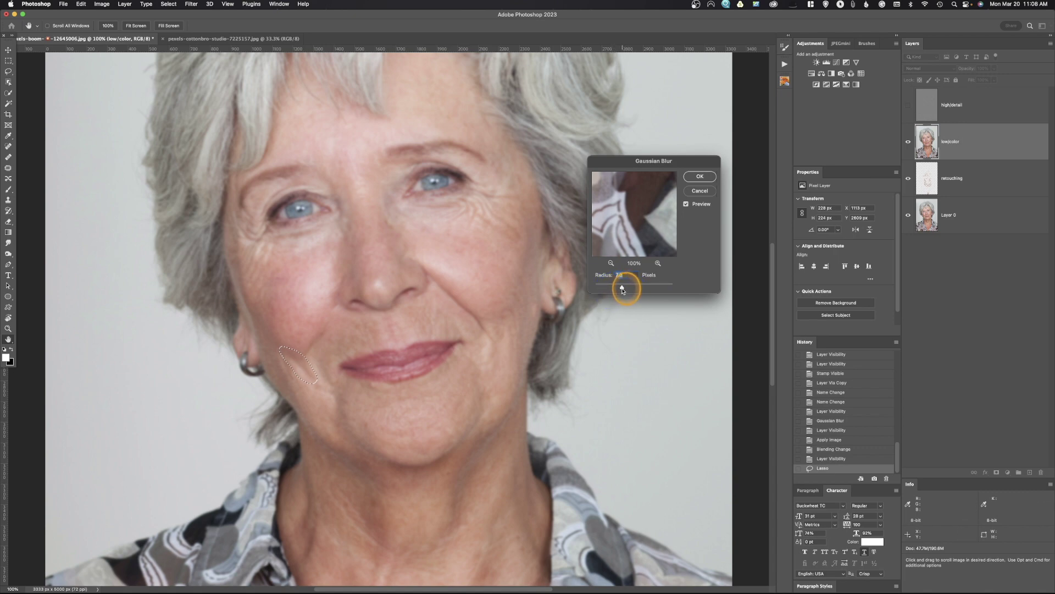
click(623, 290)
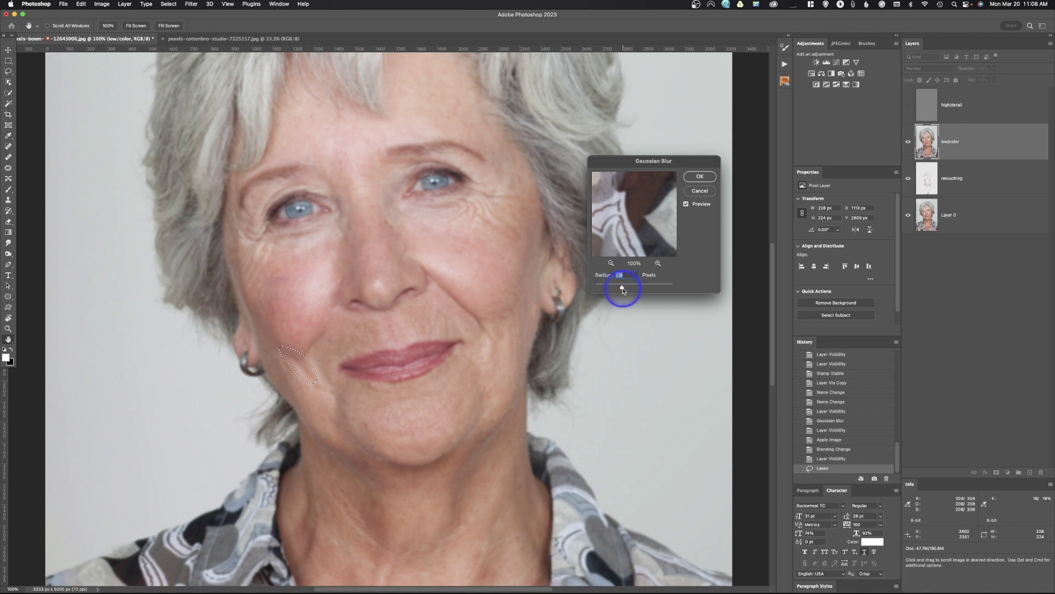
click(700, 177)
key(super+d)
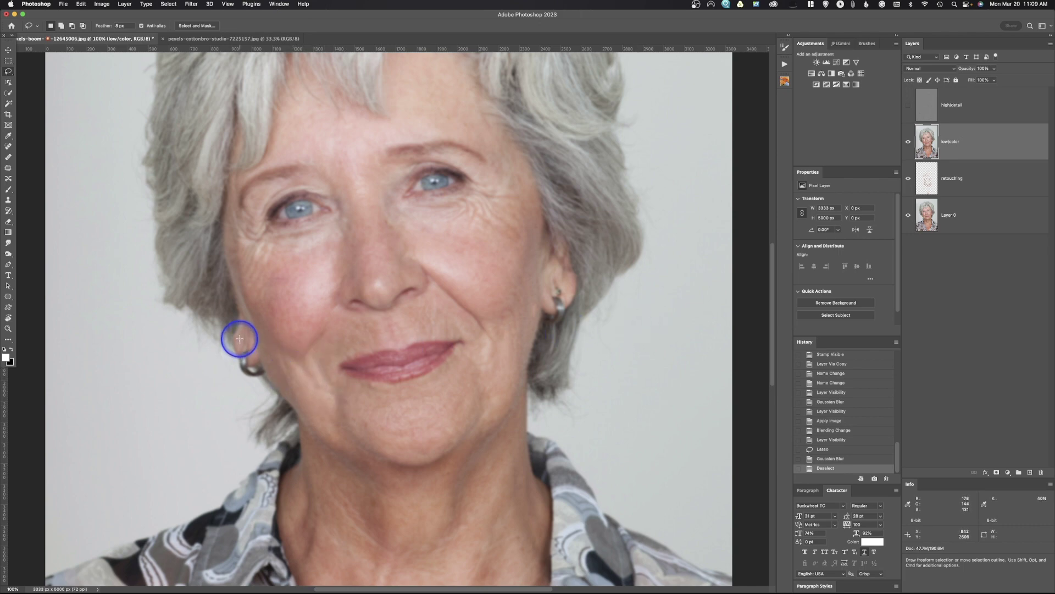
key(super+z)
key(super+z)
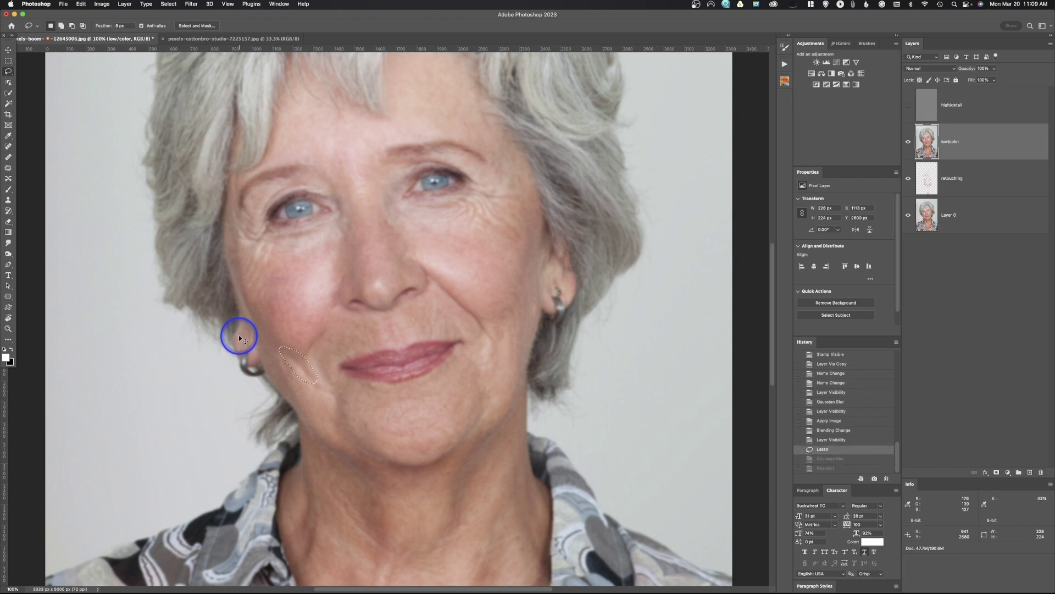
key(super+z)
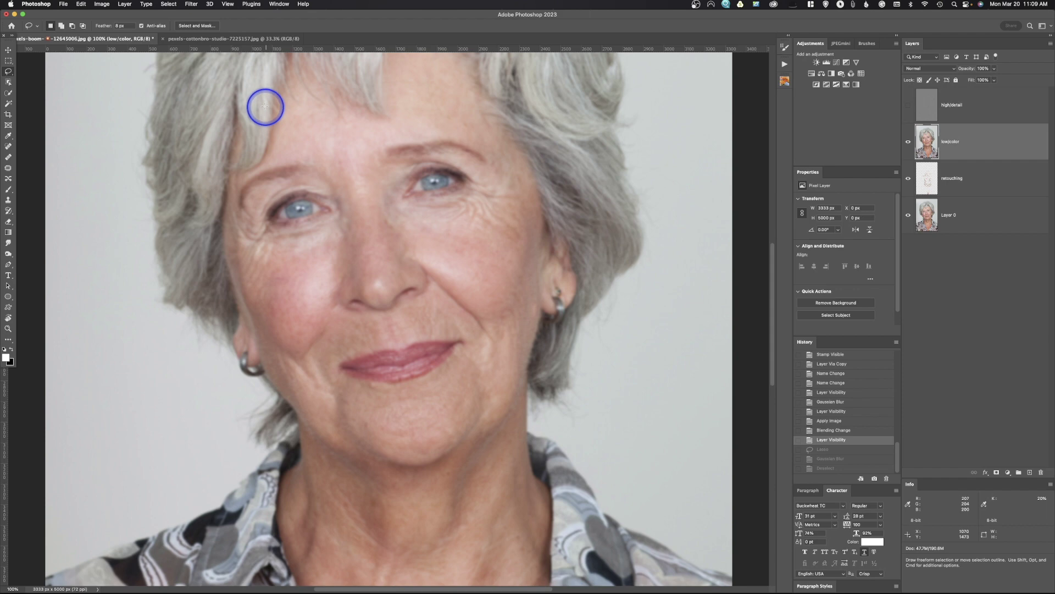
With the Content-Aware Patch tool, patch the cheek crease and the spot near the mouth from clean skin
click(8, 168)
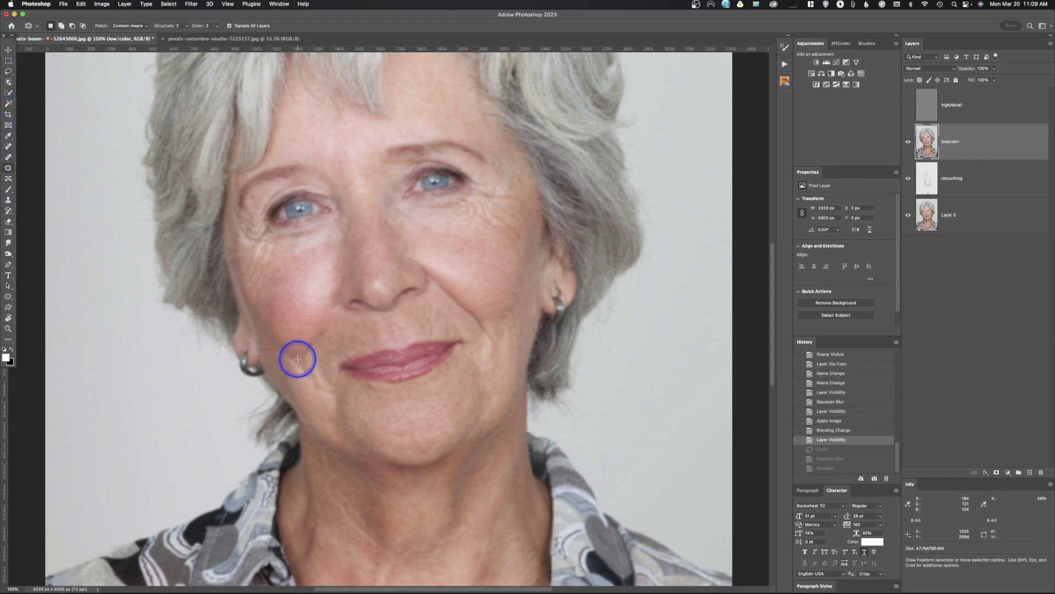
drag(297, 359, 288, 351)
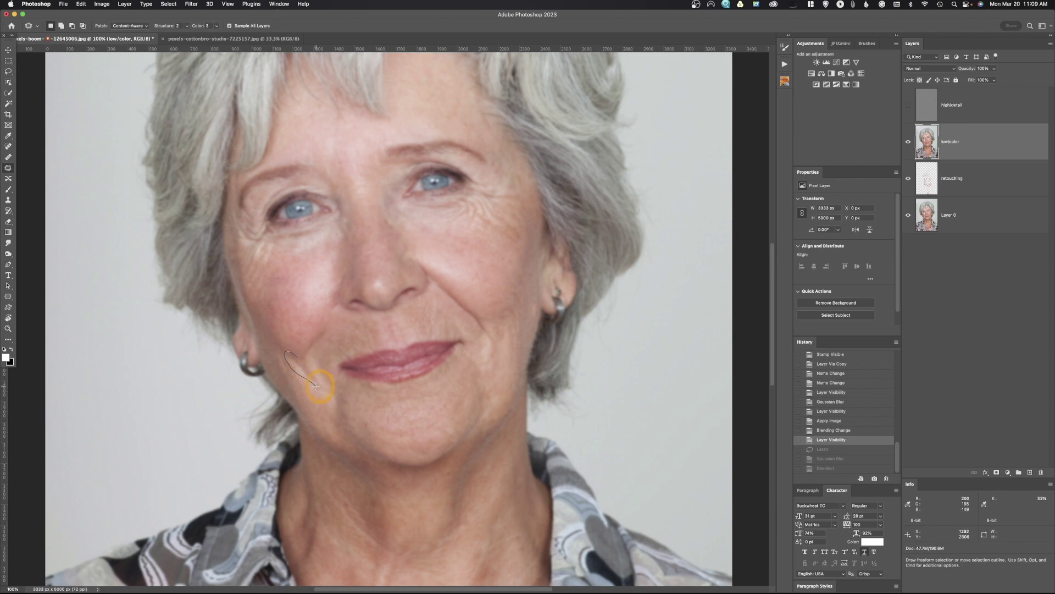
drag(310, 365, 286, 383)
key(super+d)
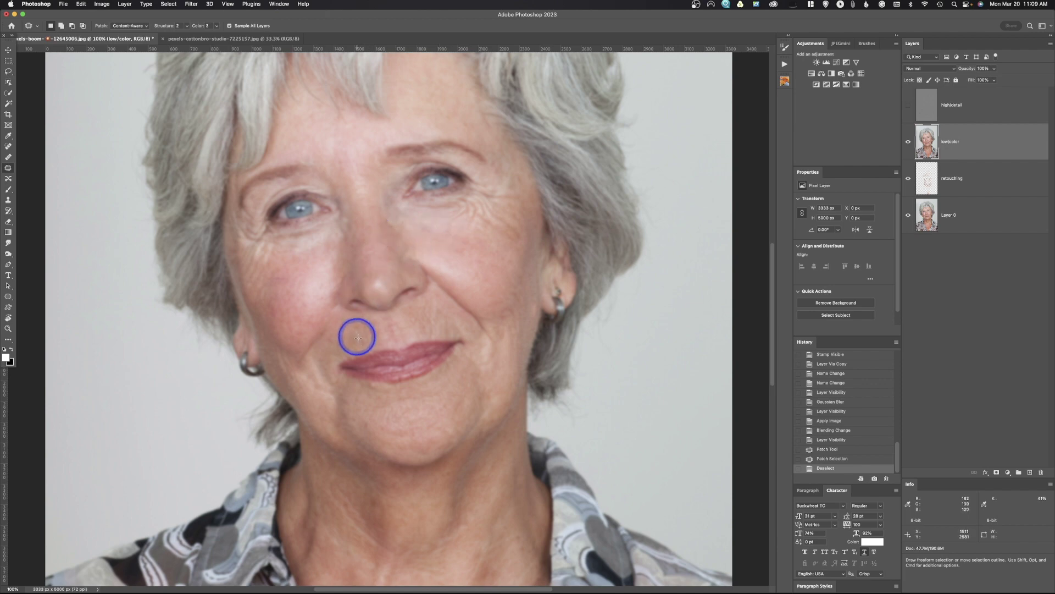
mouse_move(456, 398)
mouse_down()
mouse_move(449, 410)
mouse_move(467, 400)
mouse_move(427, 411)
mouse_up()
key(super+d)
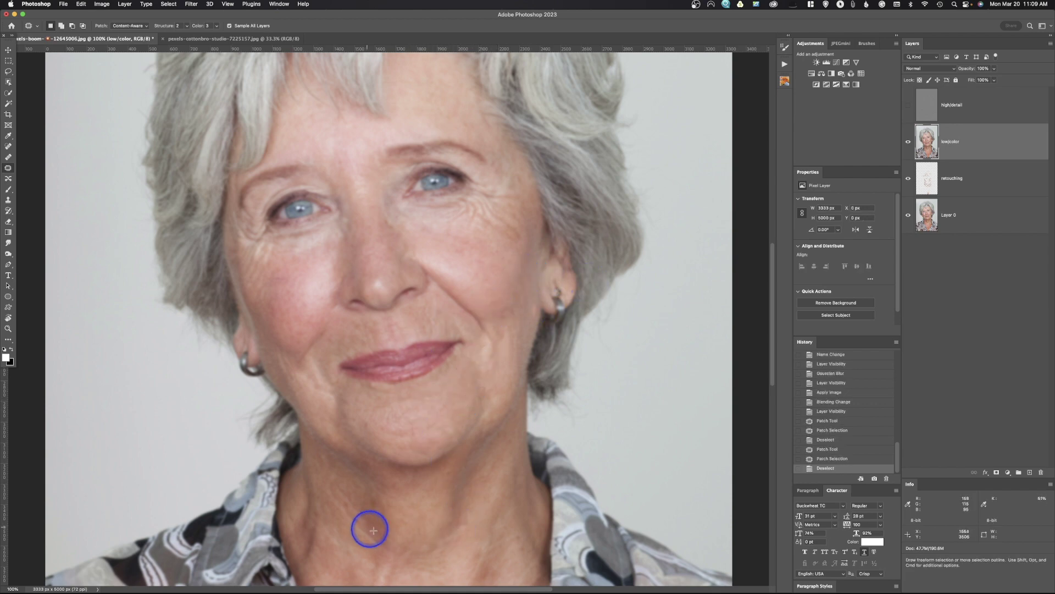
scroll(467, 535, down, 5)
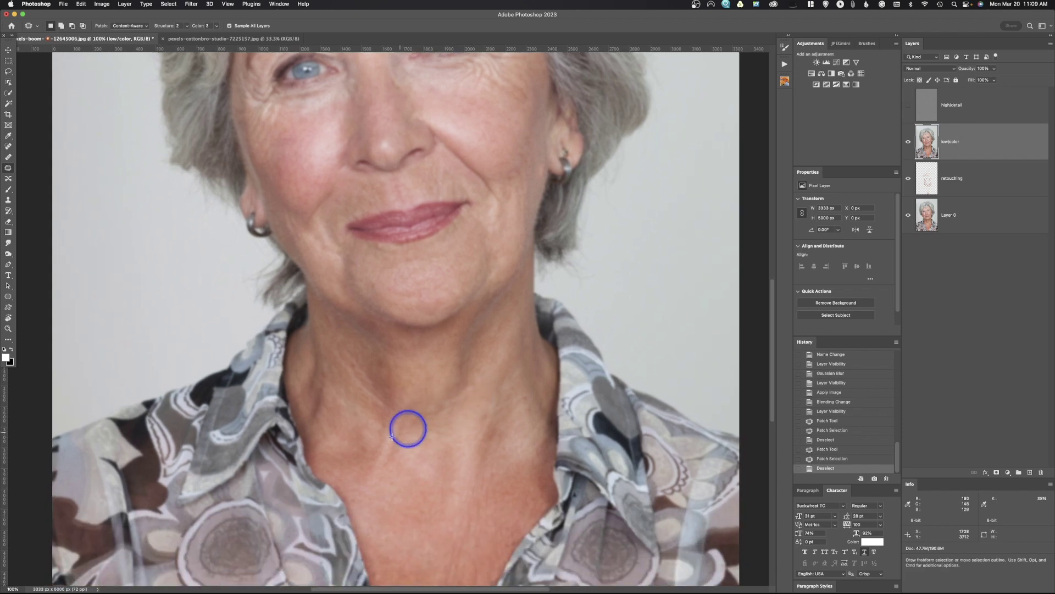
Patch the neck blemish and the first neck creases from nearby clean skin
mouse_move(398, 423)
mouse_down()
mouse_move(388, 447)
mouse_move(447, 440)
mouse_up()
key(cmd+d)
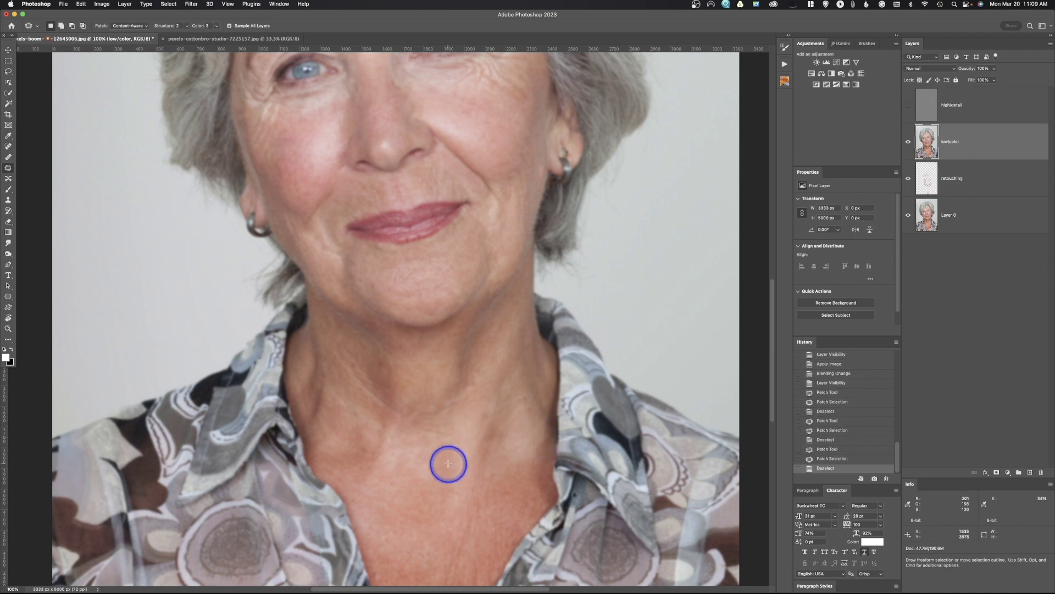
key(l)
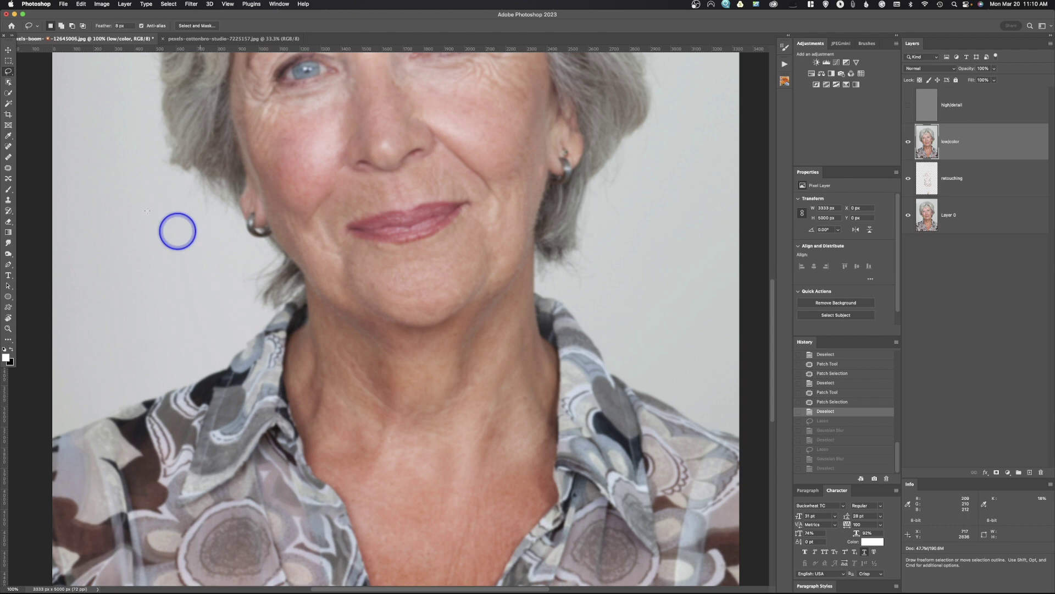
click(8, 168)
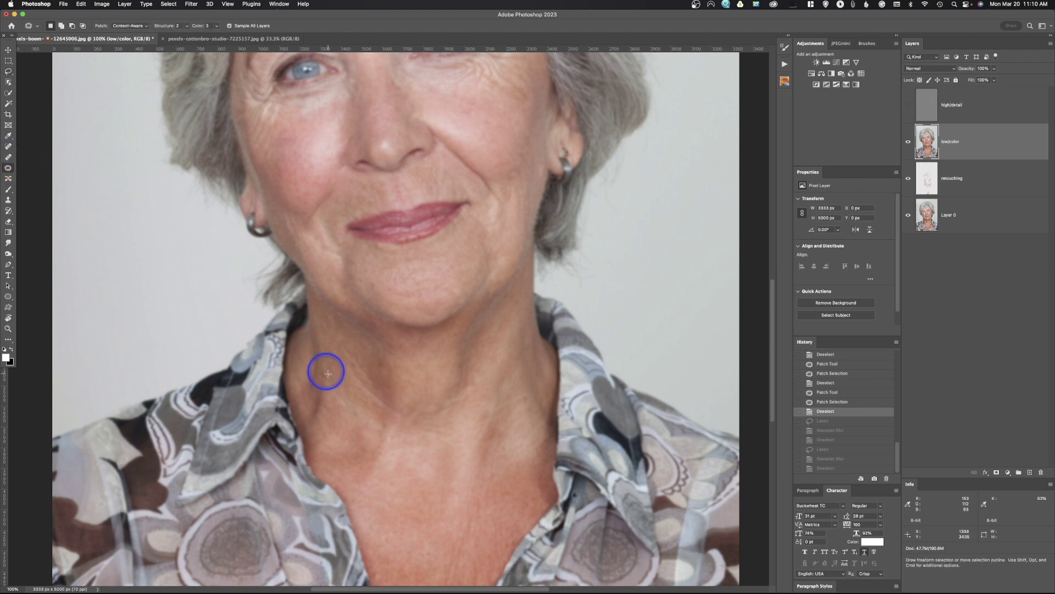
drag(310, 336, 310, 372)
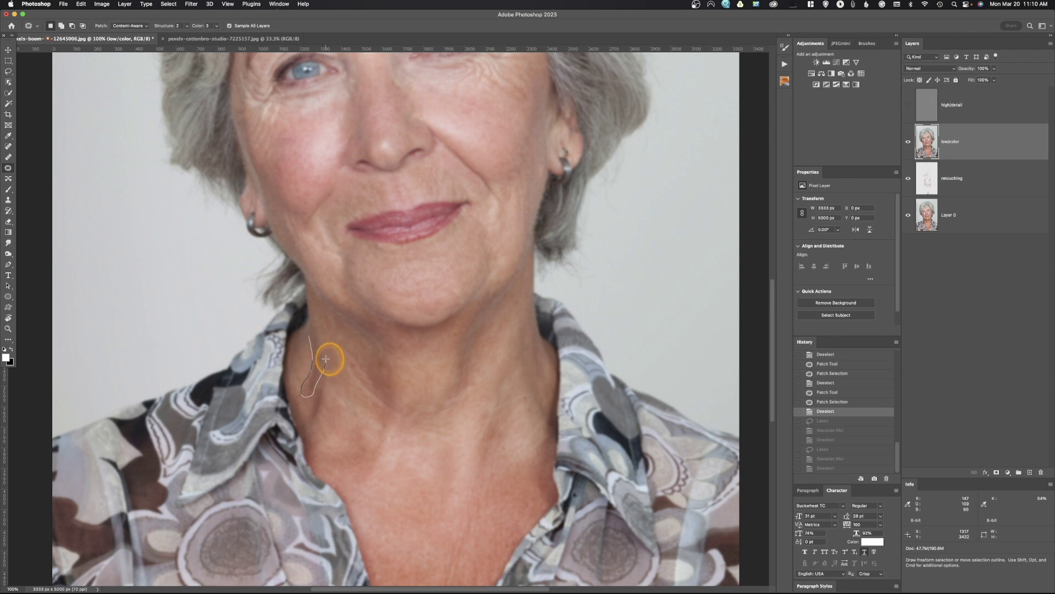
mouse_move(326, 359)
mouse_down()
mouse_move(323, 337)
mouse_move(327, 365)
mouse_move(311, 367)
mouse_move(332, 367)
mouse_up()
key(super+d)
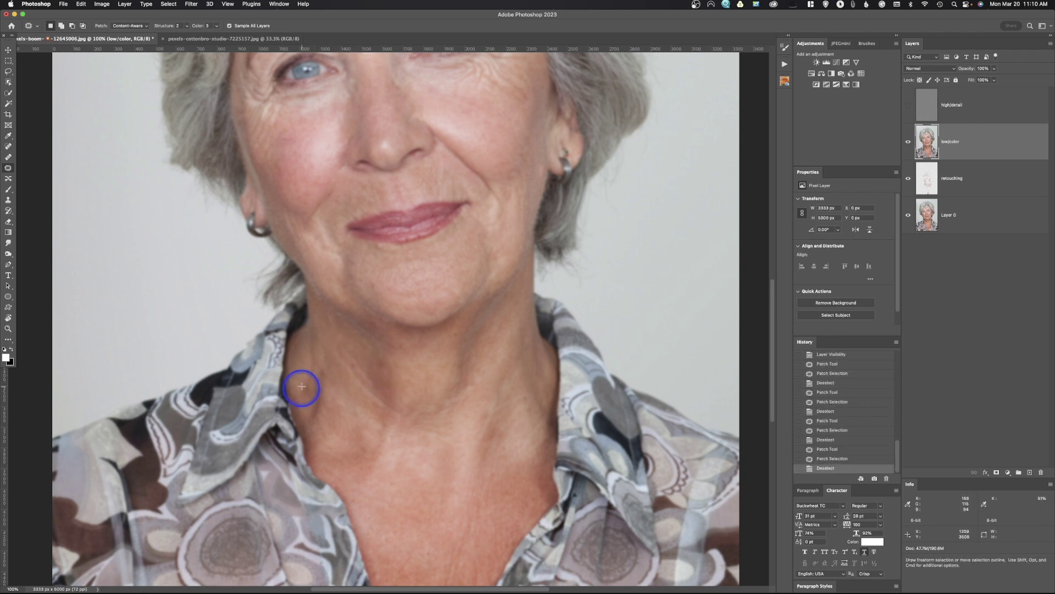
Patch the remaining creases further down the neck, discarding a stray lower-neck outline
drag(307, 412, 313, 423)
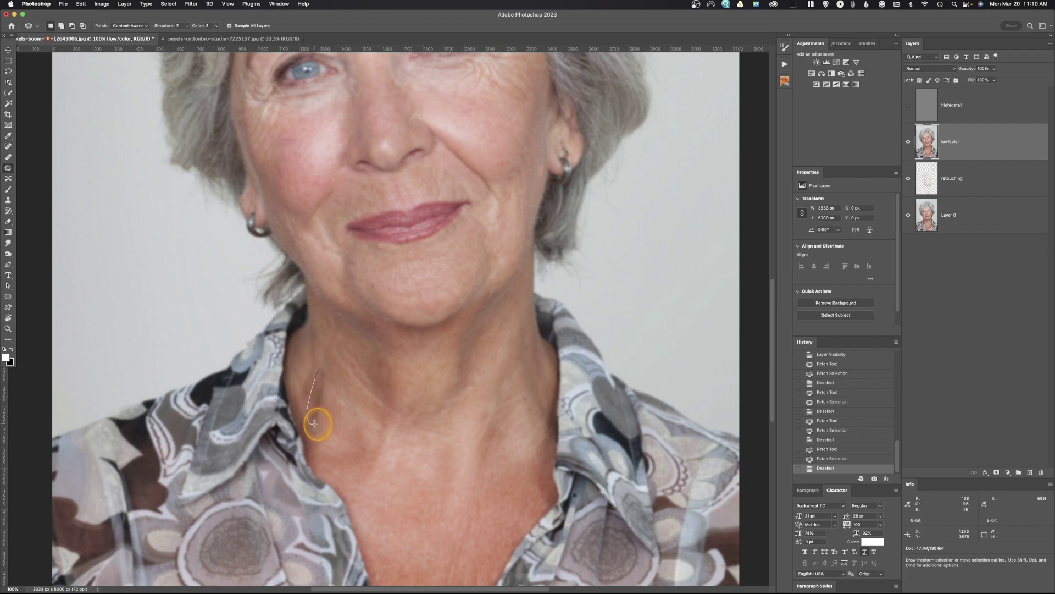
drag(325, 369, 324, 368)
drag(323, 394, 336, 397)
click(330, 325)
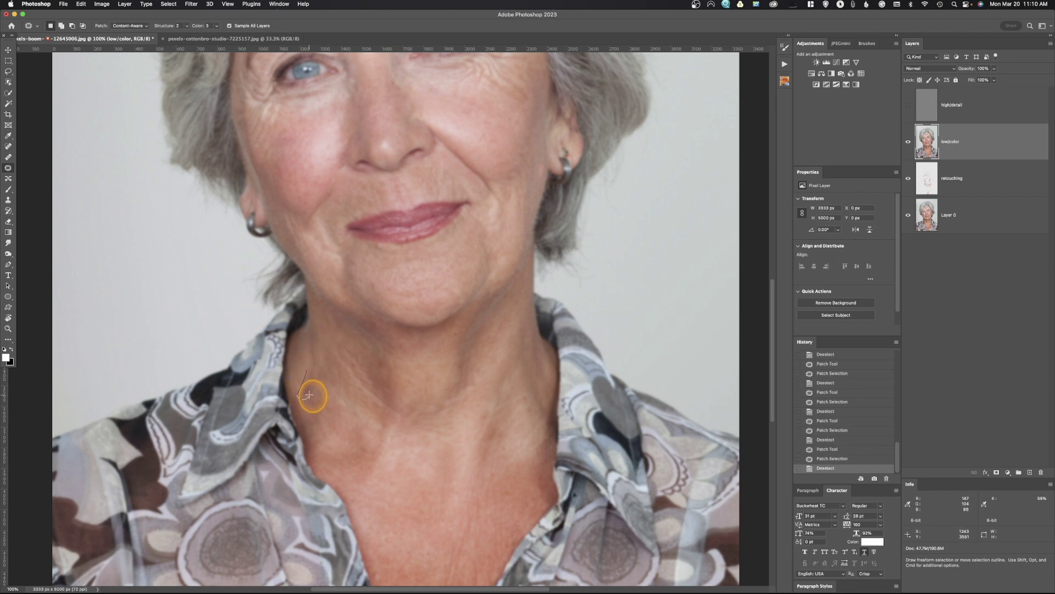
mouse_move(319, 363)
mouse_down()
mouse_move(302, 368)
mouse_move(441, 347)
mouse_up()
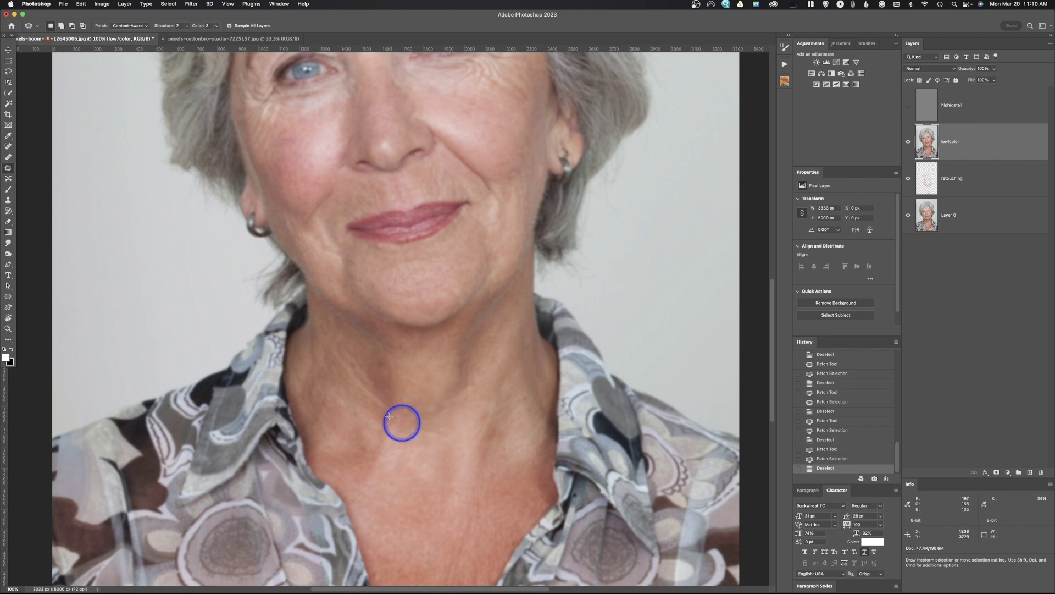
click(427, 500)
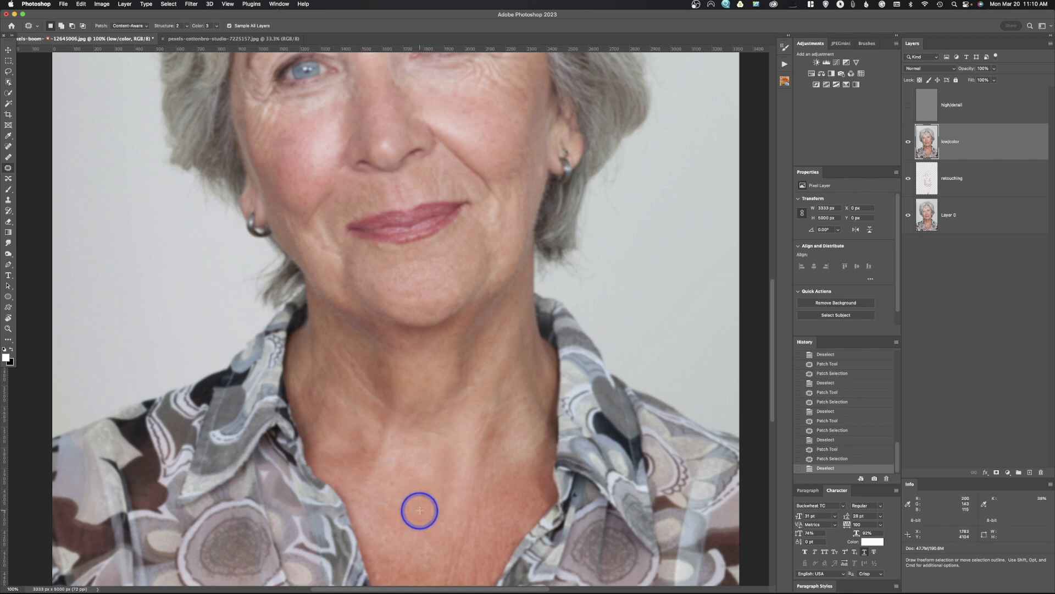
drag(441, 506, 425, 464)
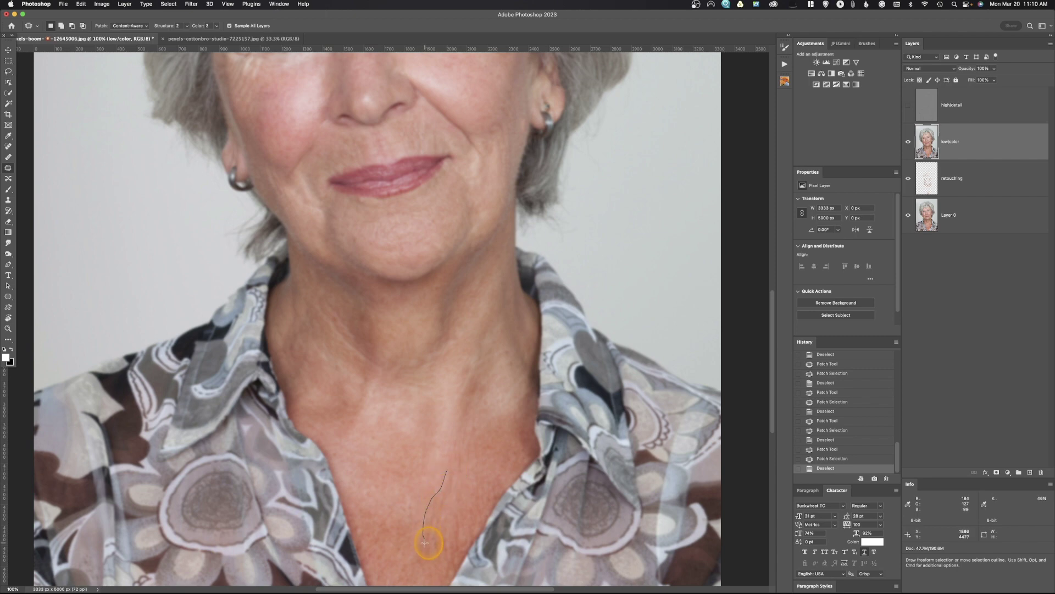
drag(455, 470, 441, 493)
click(424, 483)
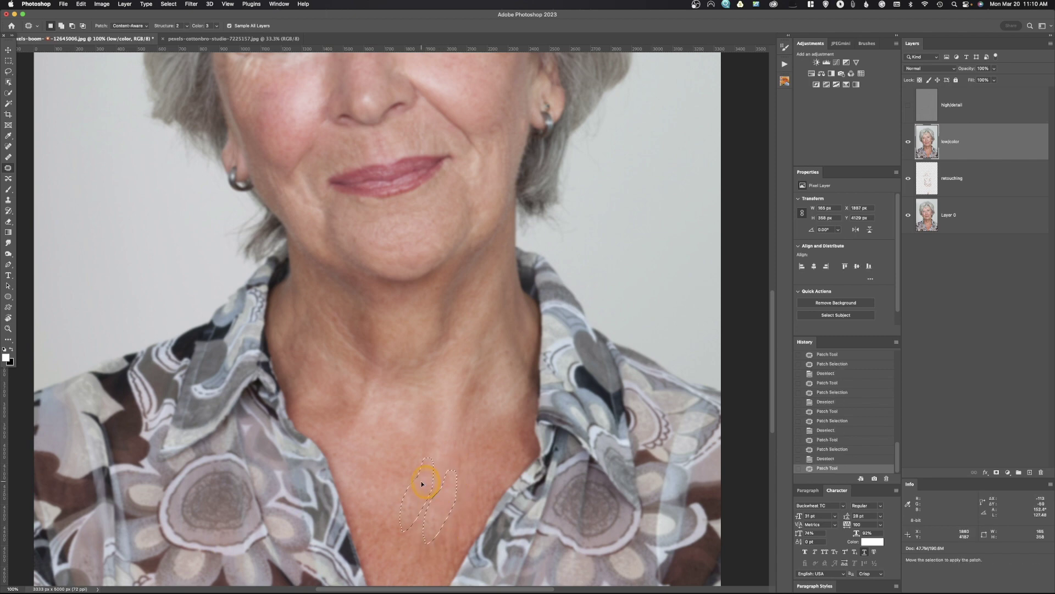
drag(493, 284, 460, 443)
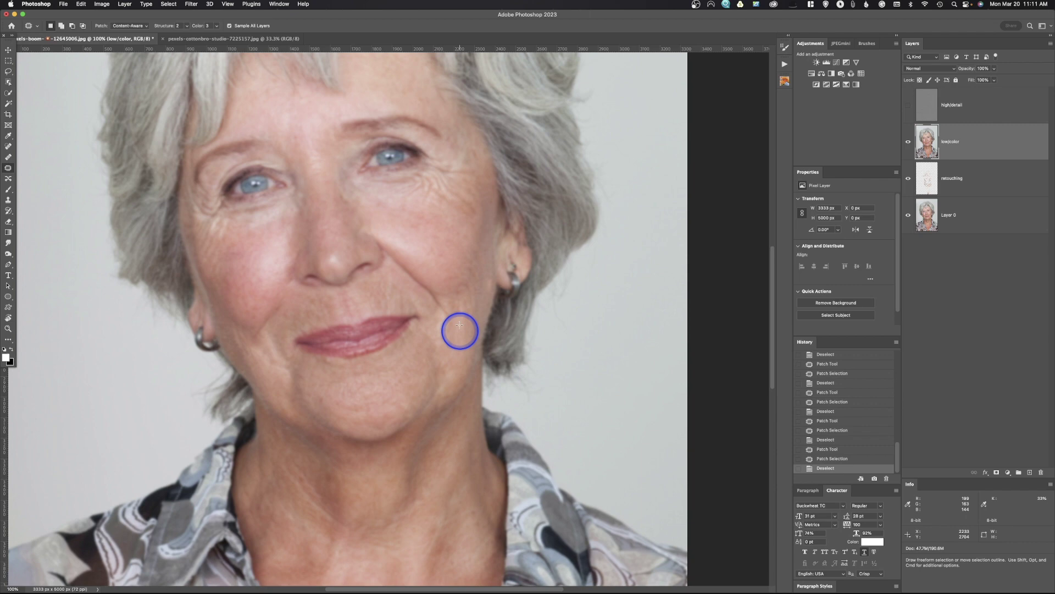
Patch the line beside the mouth corner and the wrinkles under the right eye
mouse_move(438, 312)
mouse_down()
mouse_move(434, 327)
mouse_move(492, 337)
mouse_up()
key(super+d)
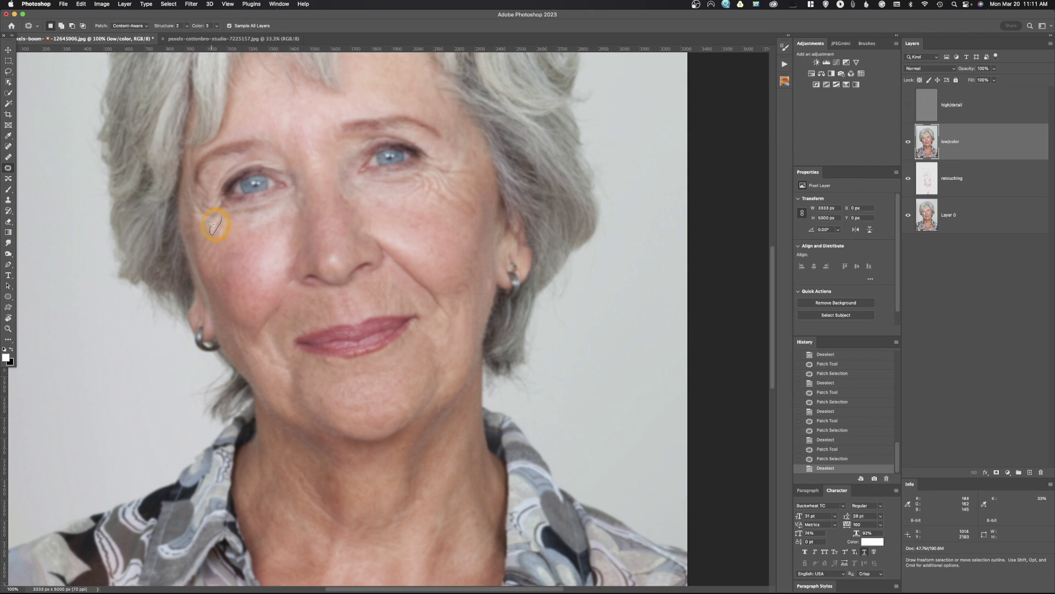
mouse_move(216, 215)
mouse_down()
mouse_move(205, 226)
mouse_move(224, 236)
mouse_up()
key(super+d)
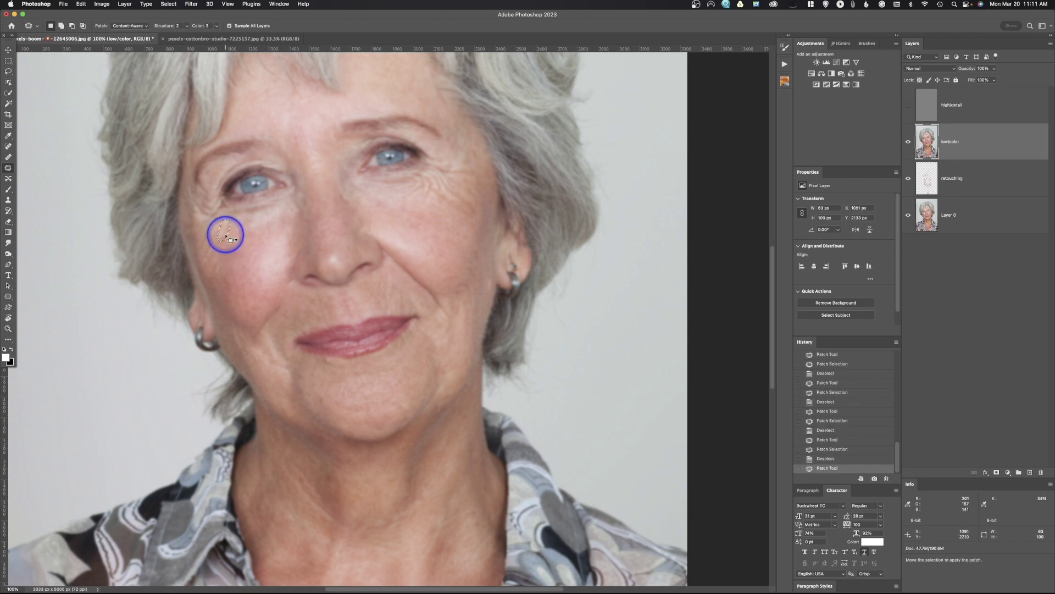
click(447, 223)
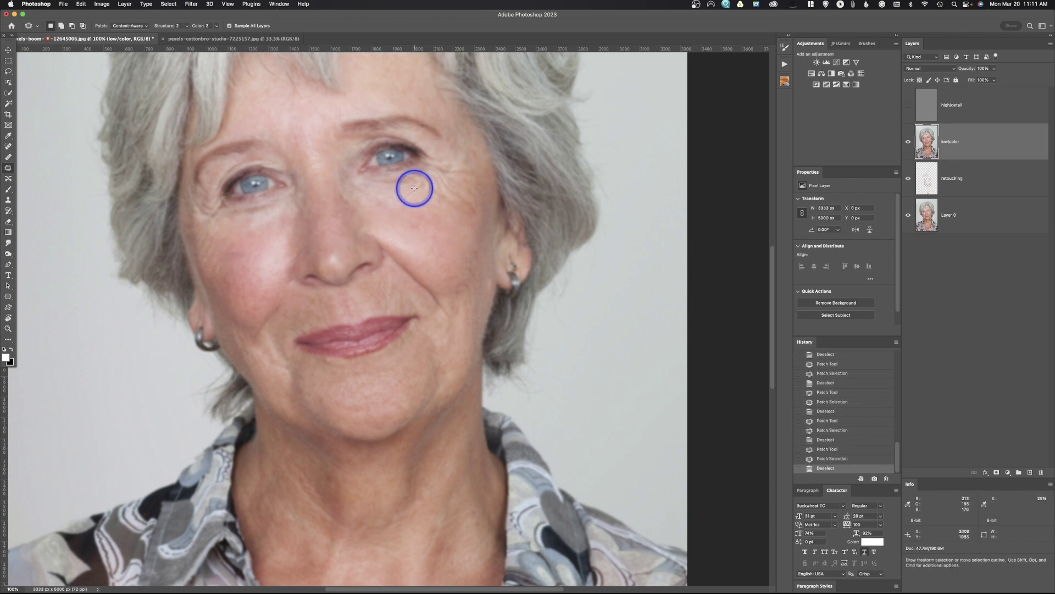
Lasso the wrinkles under the right eye and apply Gaussian Blur at radius 6.0
click(8, 71)
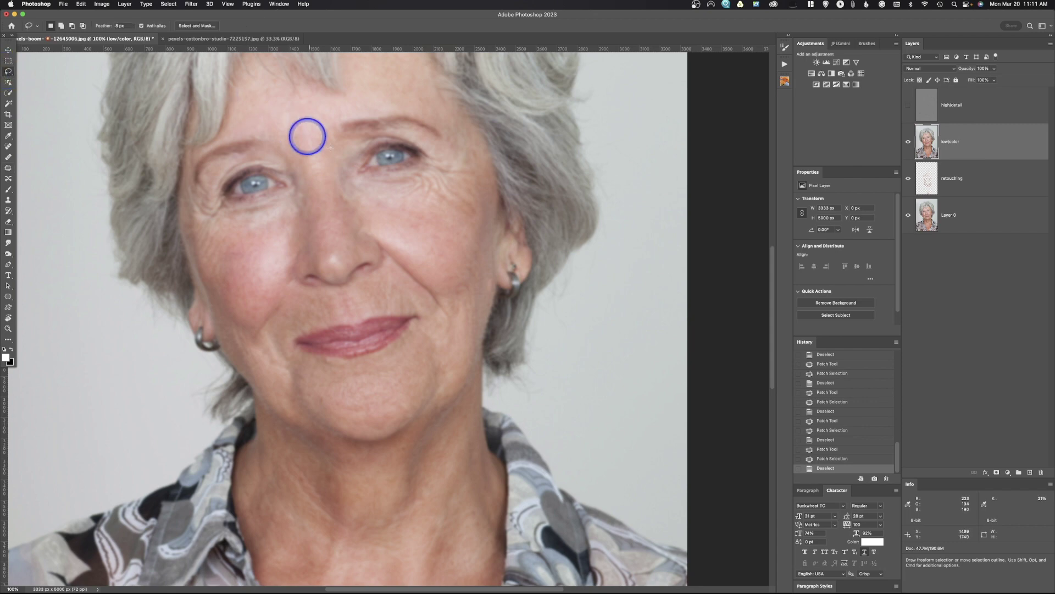
drag(414, 168, 407, 188)
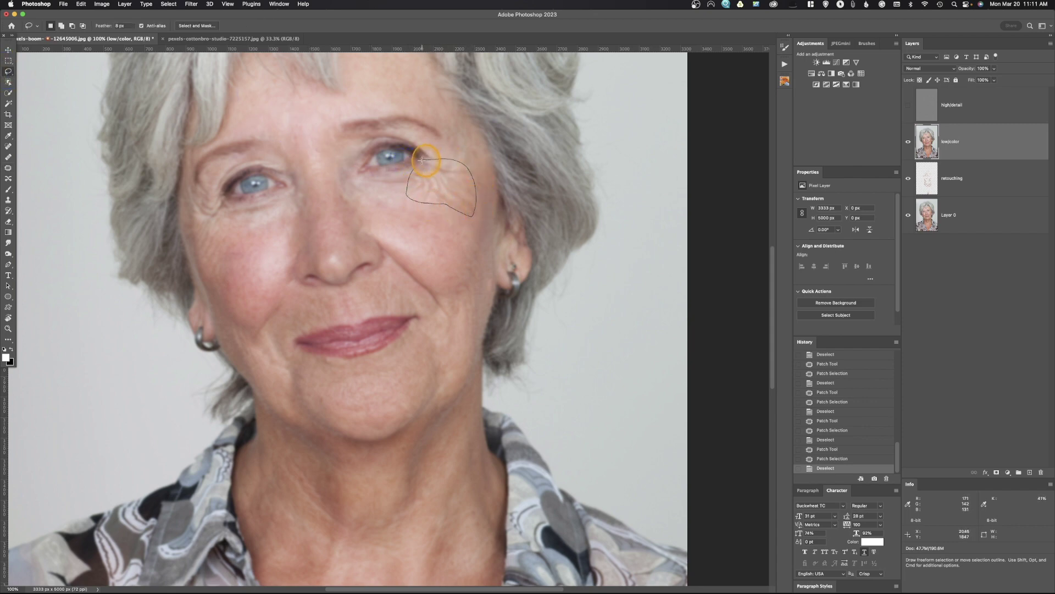
drag(421, 160, 423, 159)
click(196, 2)
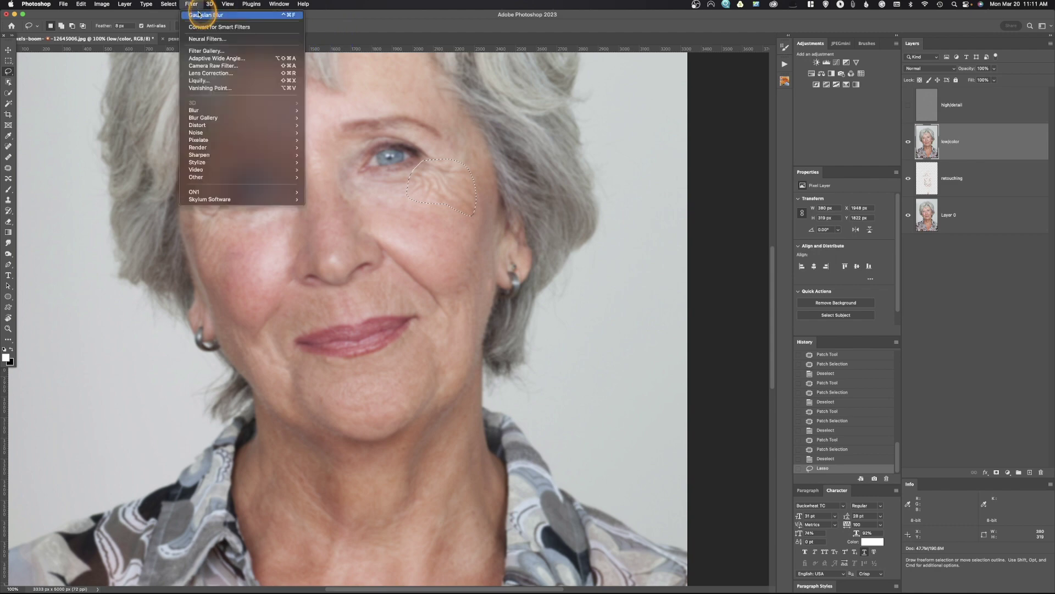
click(204, 16)
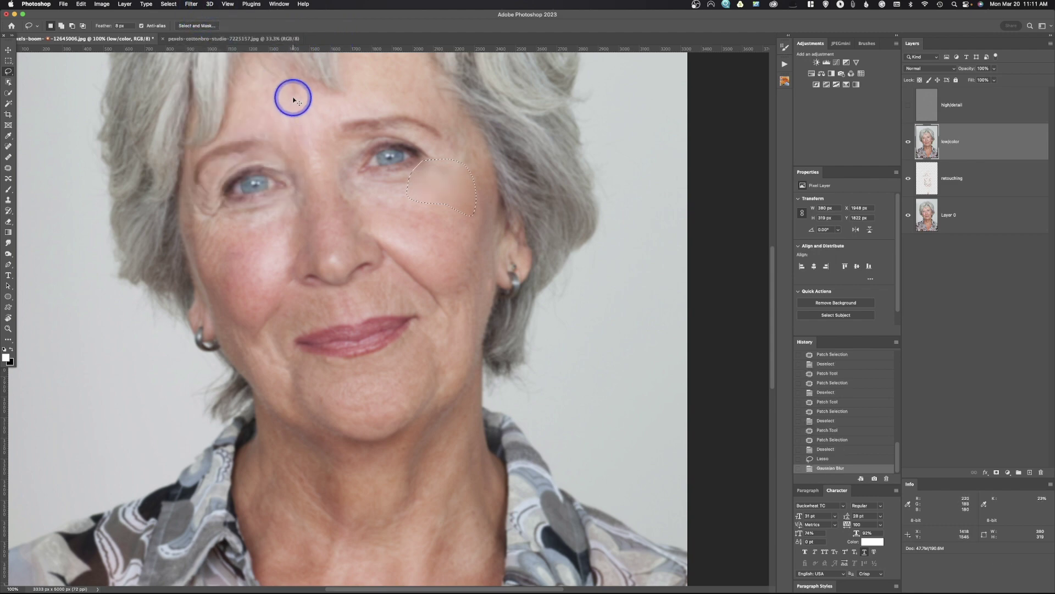
key(super+z)
click(187, 3)
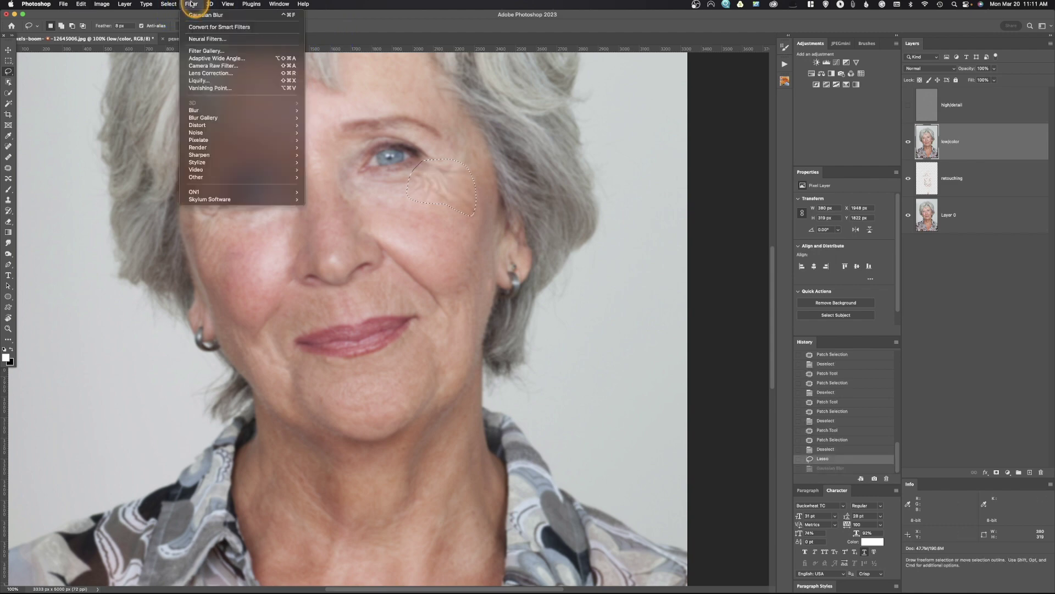
mouse_move(199, 113)
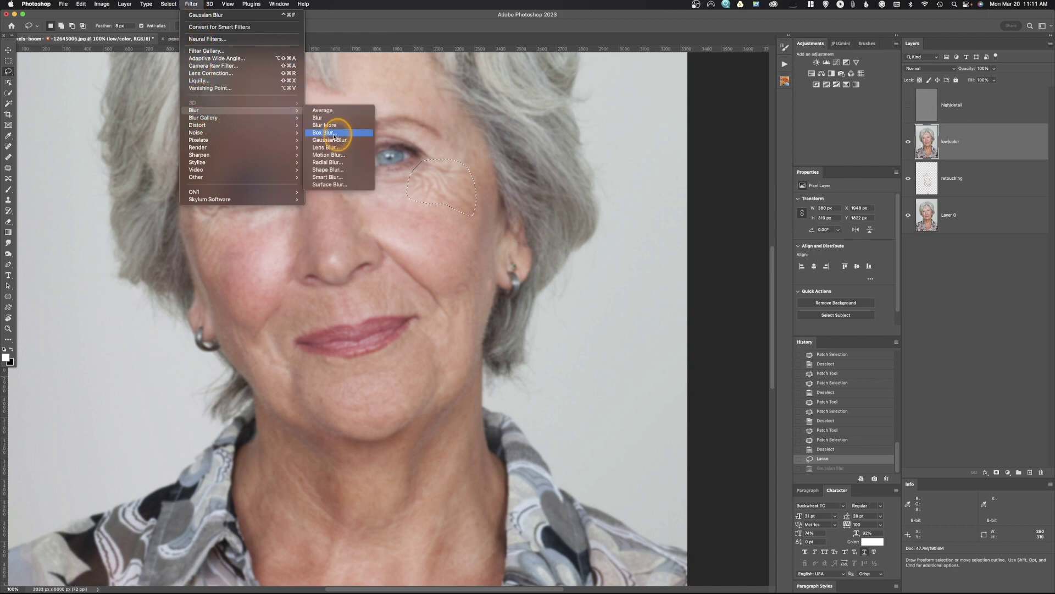
click(332, 139)
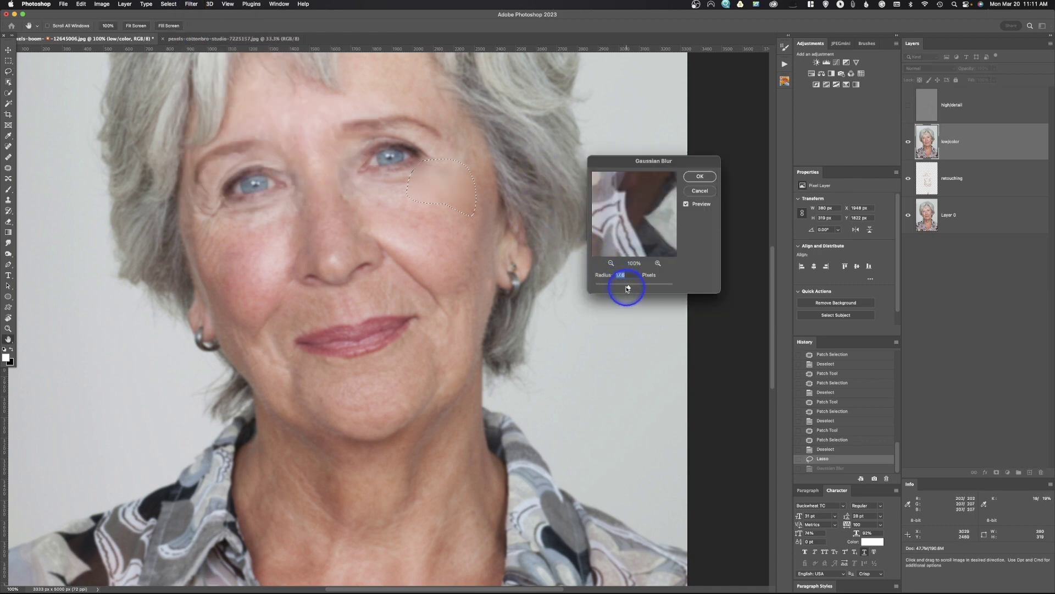
drag(628, 288, 614, 289)
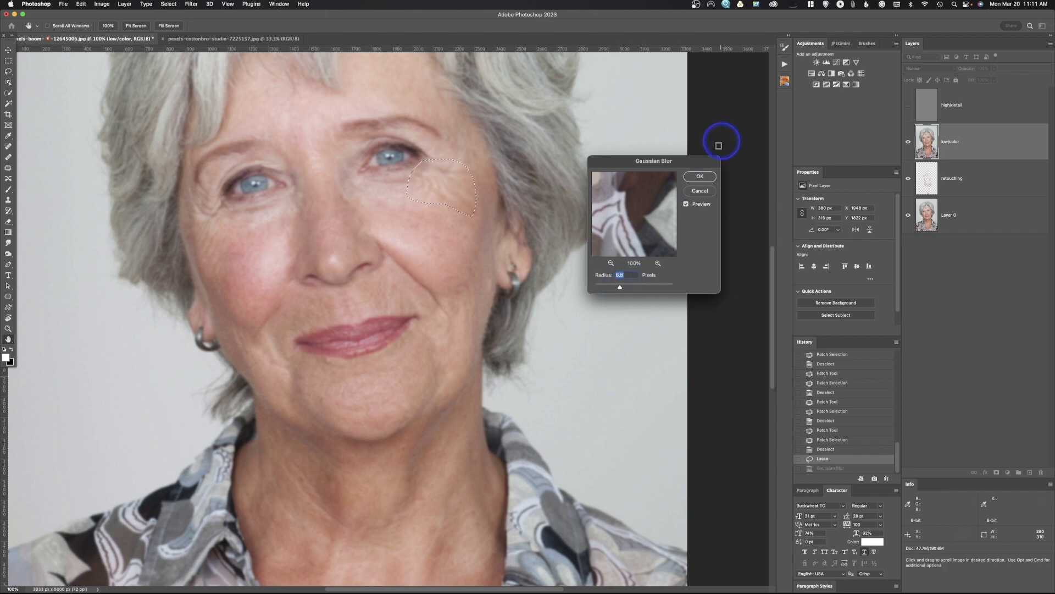
click(700, 176)
key(super+d)
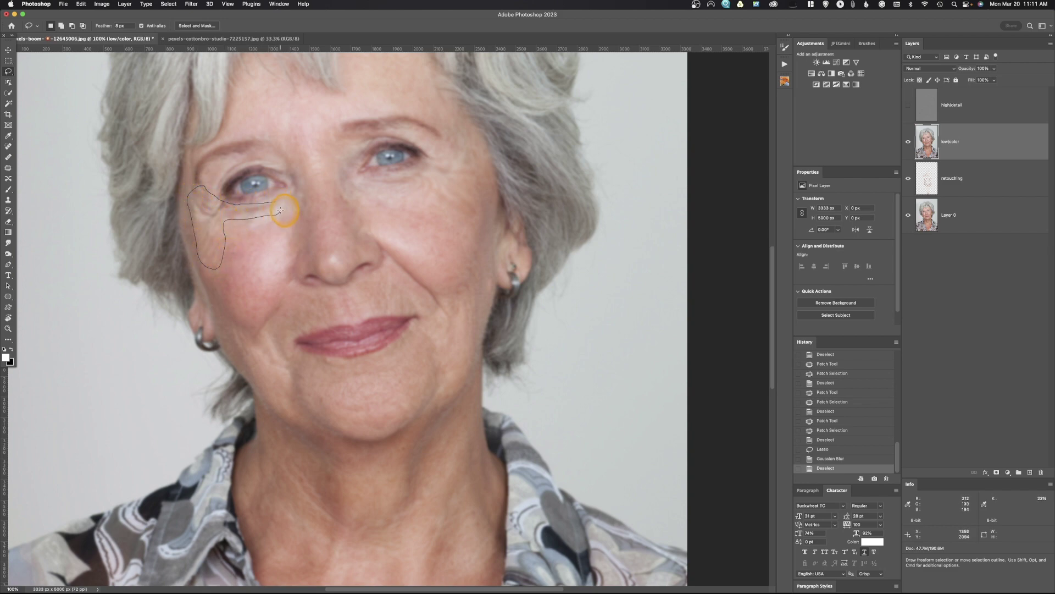
Reapply the 6-pixel Gaussian Blur to the wrinkles under the other eye
drag(280, 211, 280, 209)
click(191, 4)
click(199, 21)
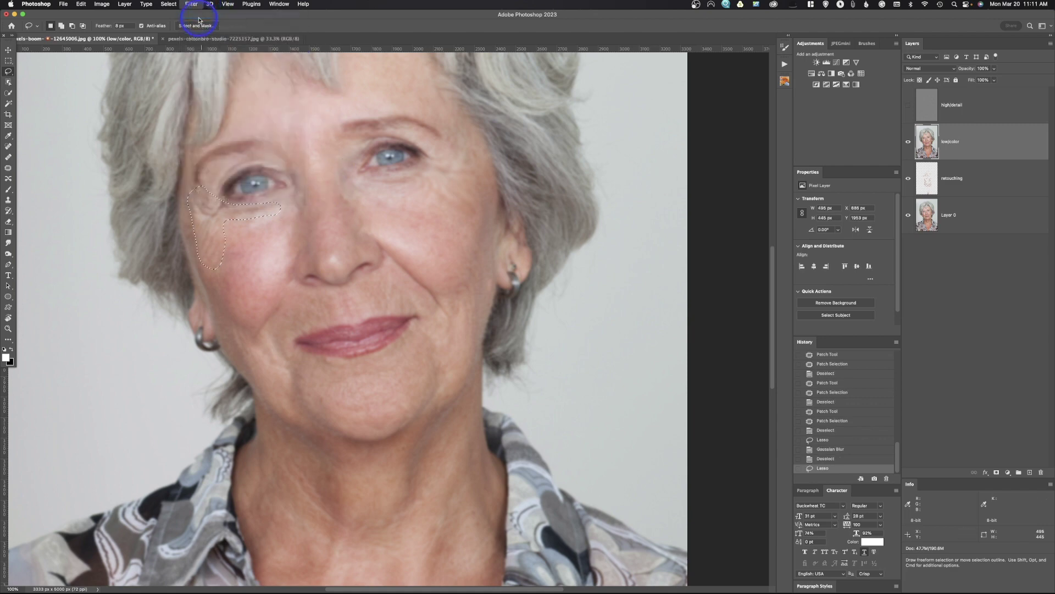
key(super+d)
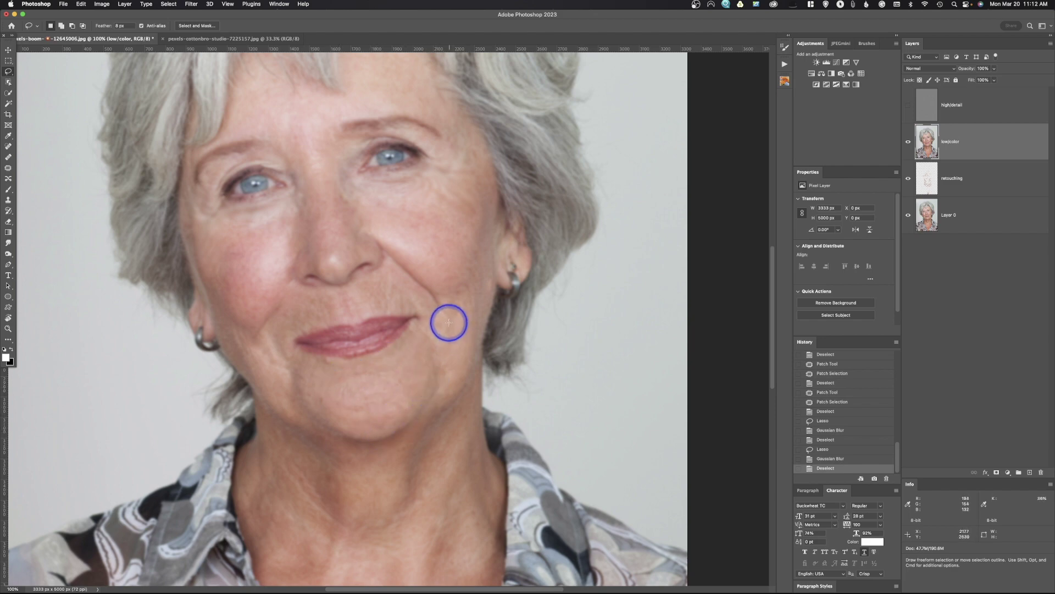
Reapply the blur to the small line beside the mouth, then outline the lower-cheek crease
mouse_move(446, 323)
mouse_down()
mouse_move(456, 348)
mouse_move(451, 321)
mouse_up()
click(190, 3)
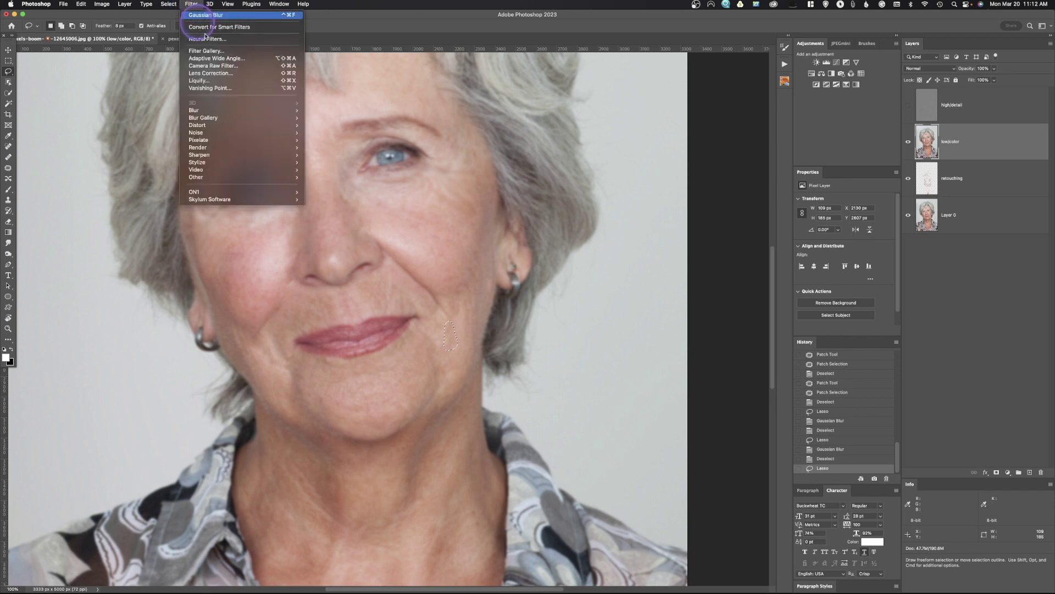
click(203, 13)
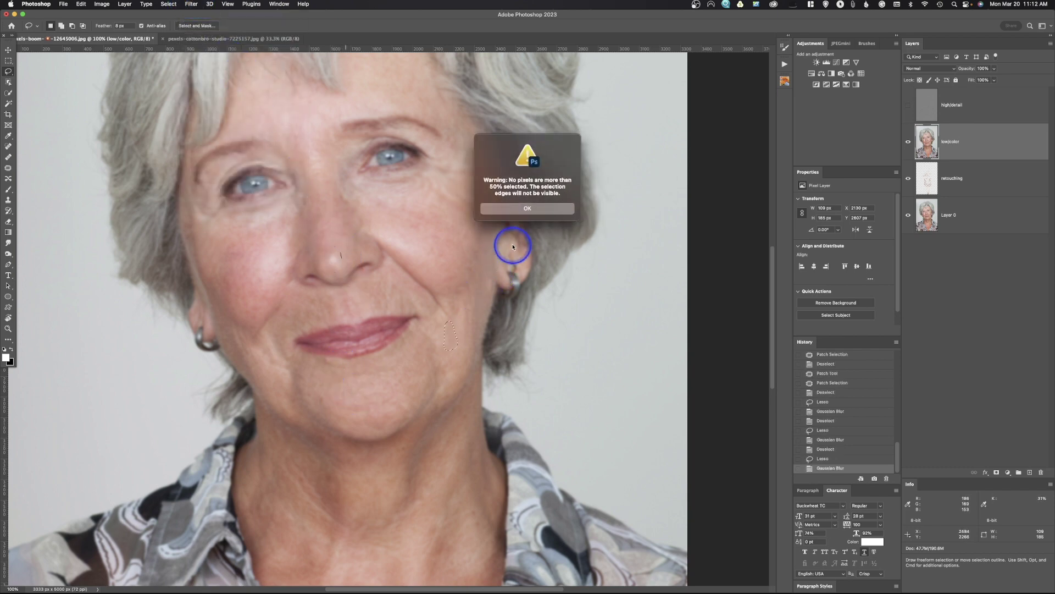
click(529, 206)
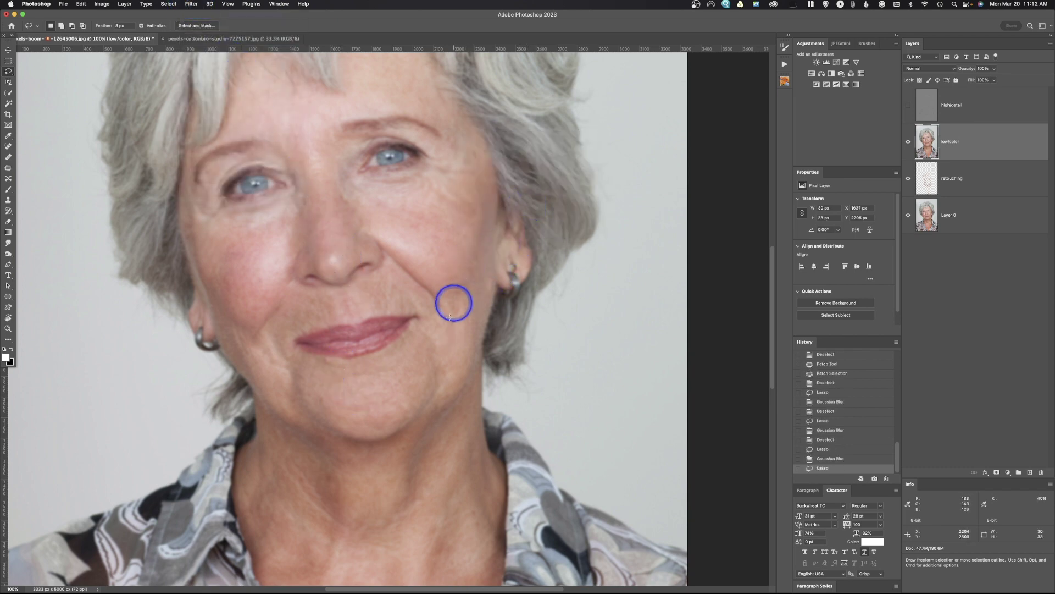
scroll(396, 304, down, 5)
scroll(396, 304, left, 3)
key(super+d)
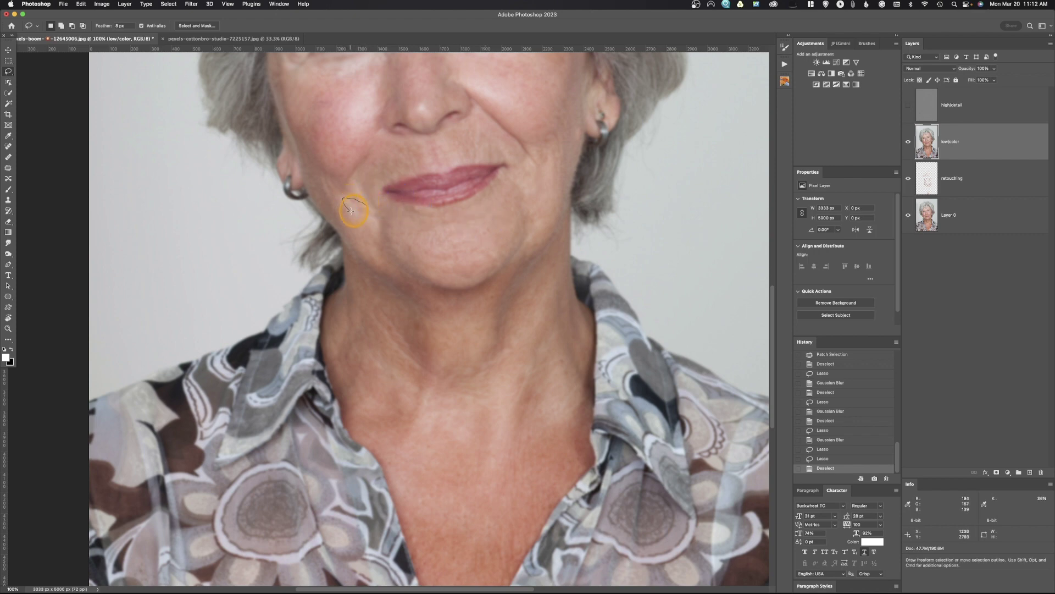
drag(377, 213, 375, 216)
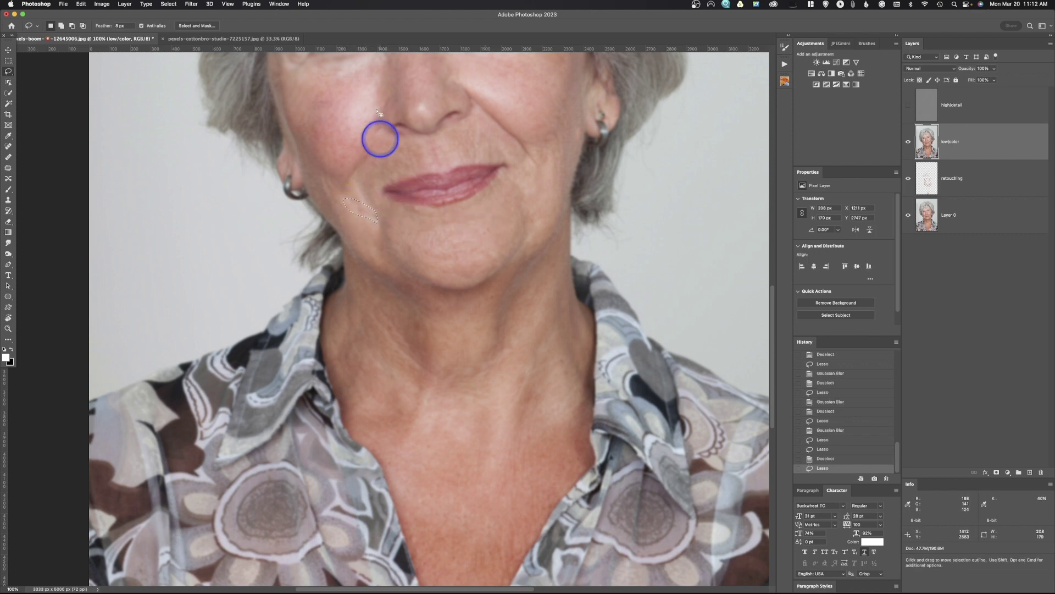
key(super+minus)
key(super+minus)
key(super+minus)
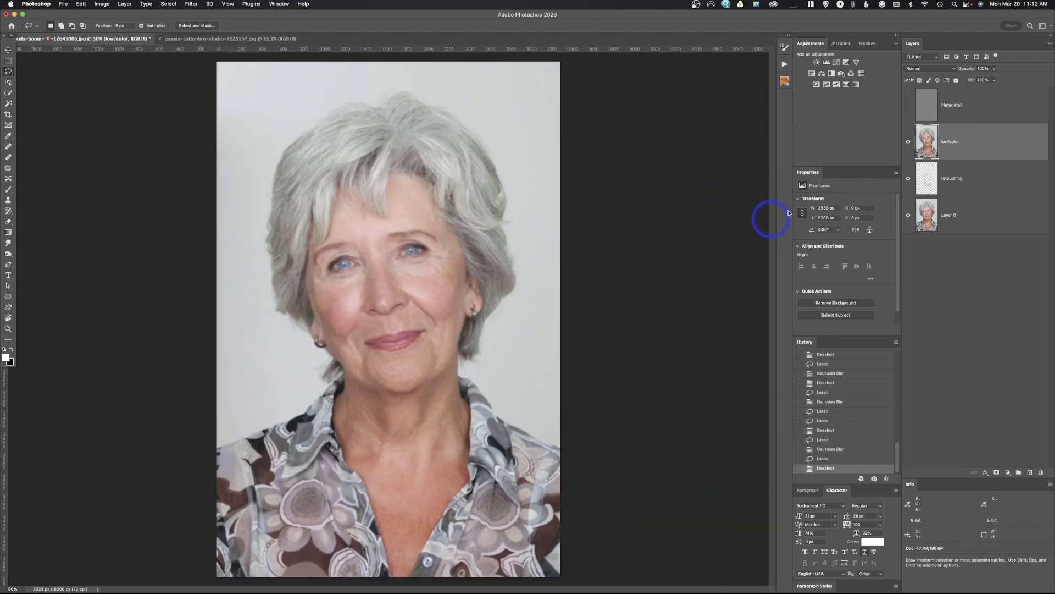
Toggle the high/detail layer to compare, leave it visible, and select it at 100% zoom
click(907, 105)
click(907, 105)
click(907, 105)
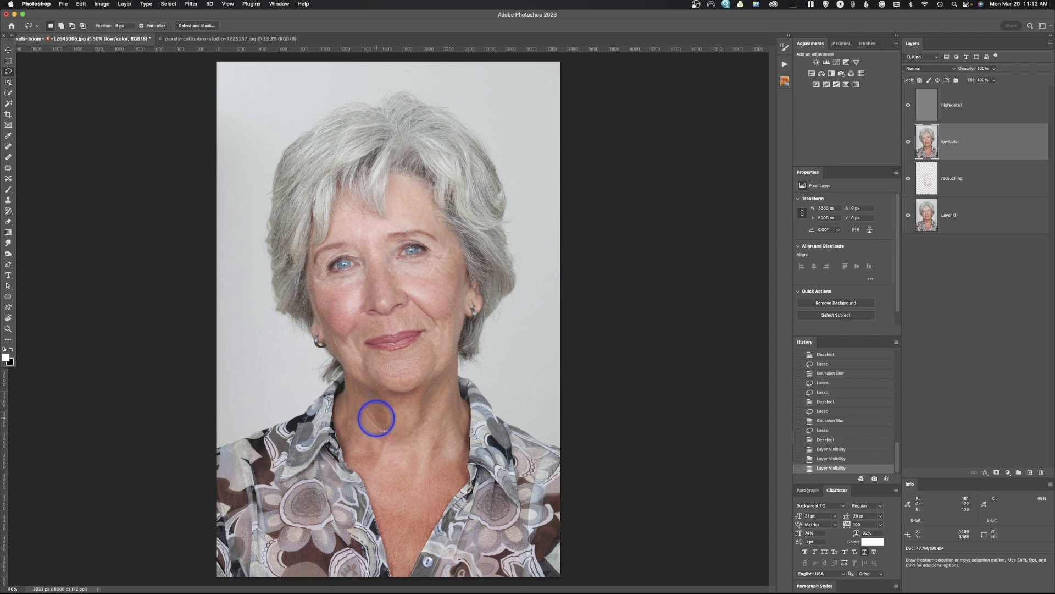
click(909, 106)
click(909, 106)
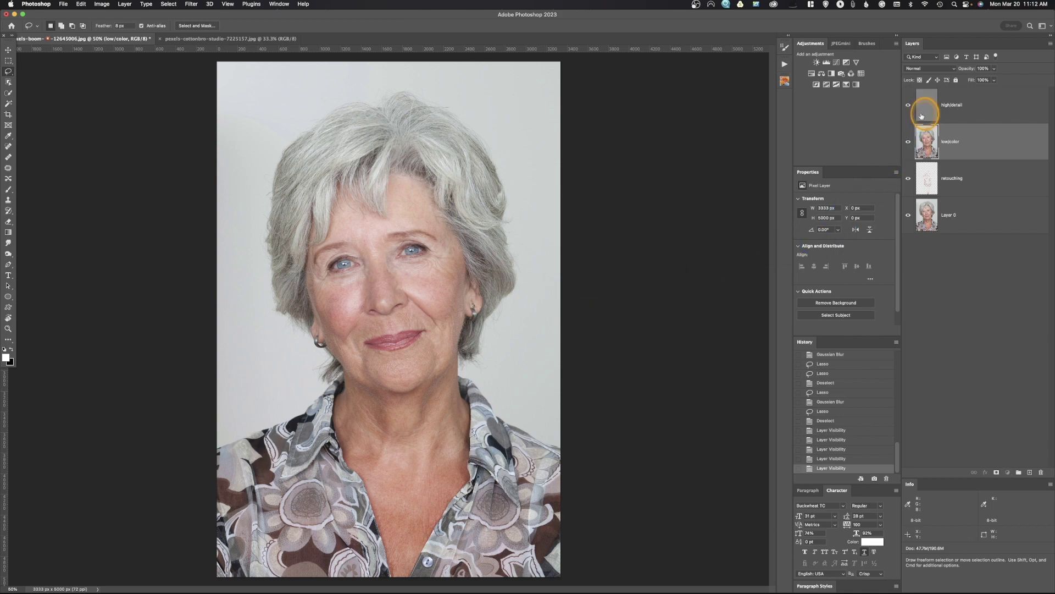
click(922, 116)
key(super+1)
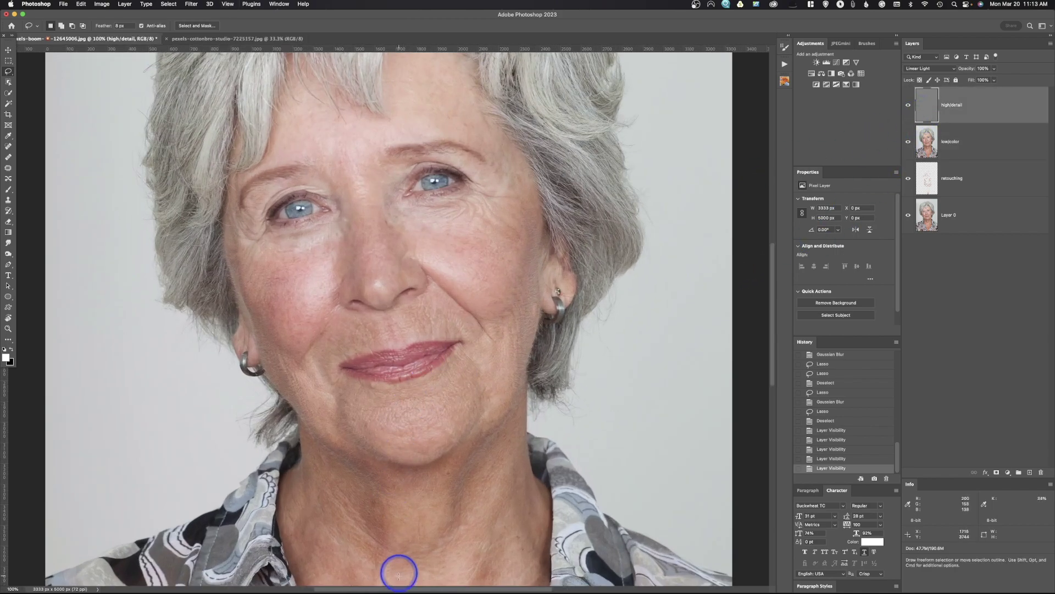
Pan down to bring the lower face and neck into view
drag(399, 575, 407, 462)
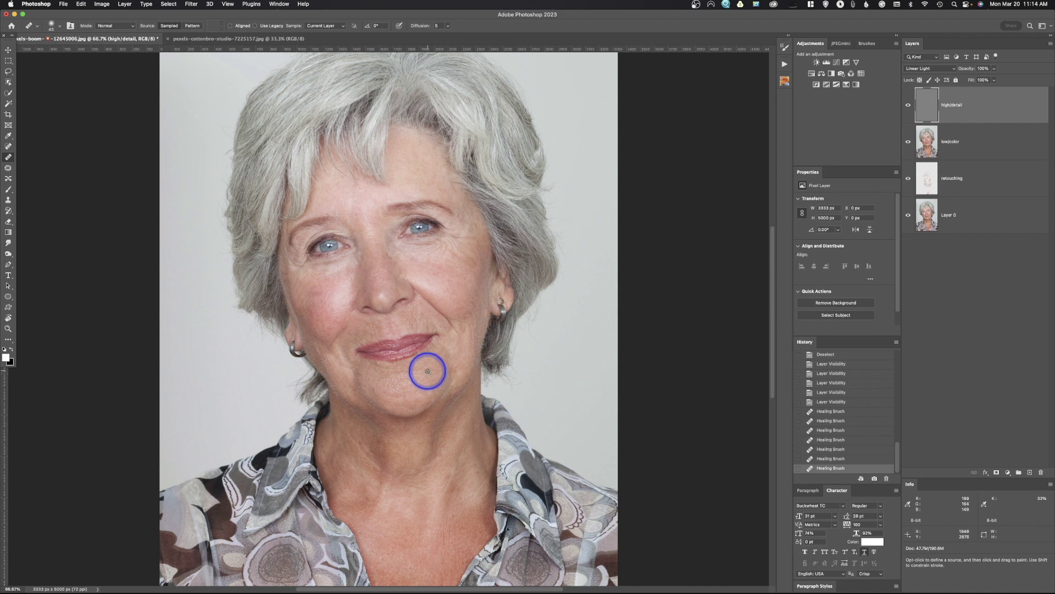
Compare the portrait with high/detail hidden and shown, then add a layer mask to it
click(909, 105)
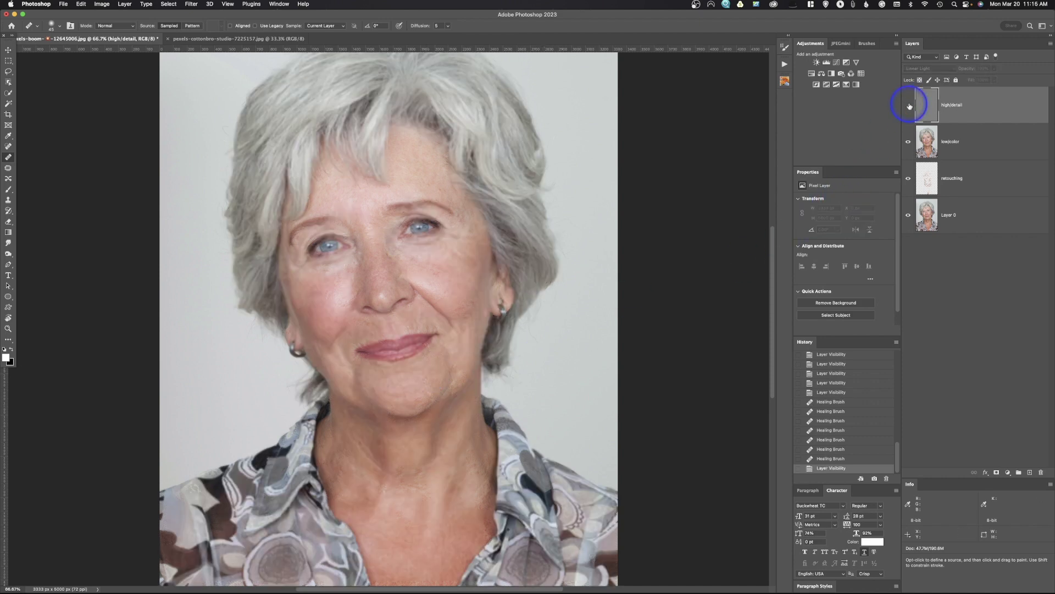
click(909, 105)
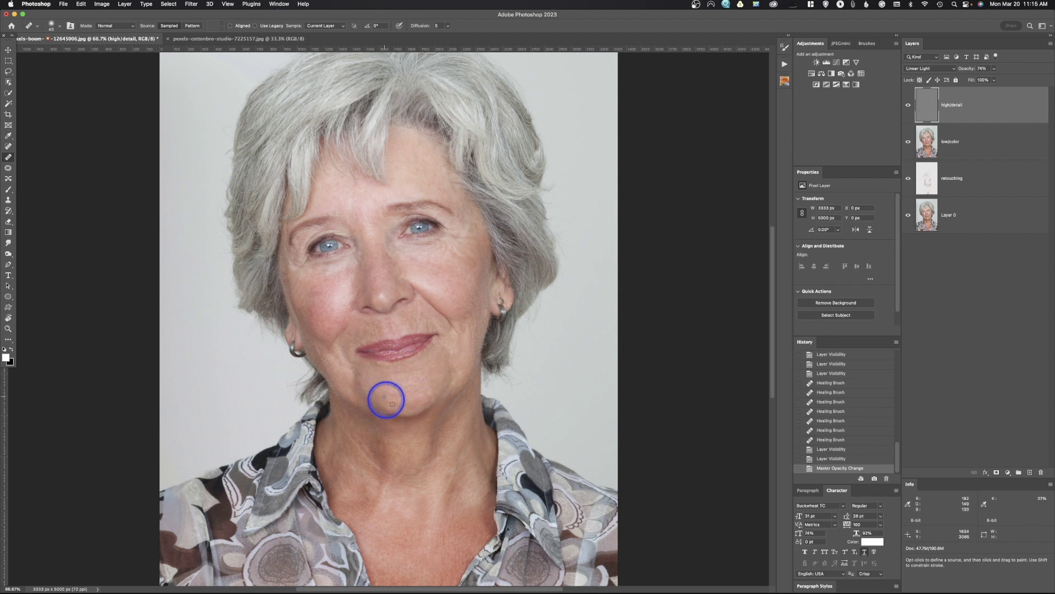
click(997, 473)
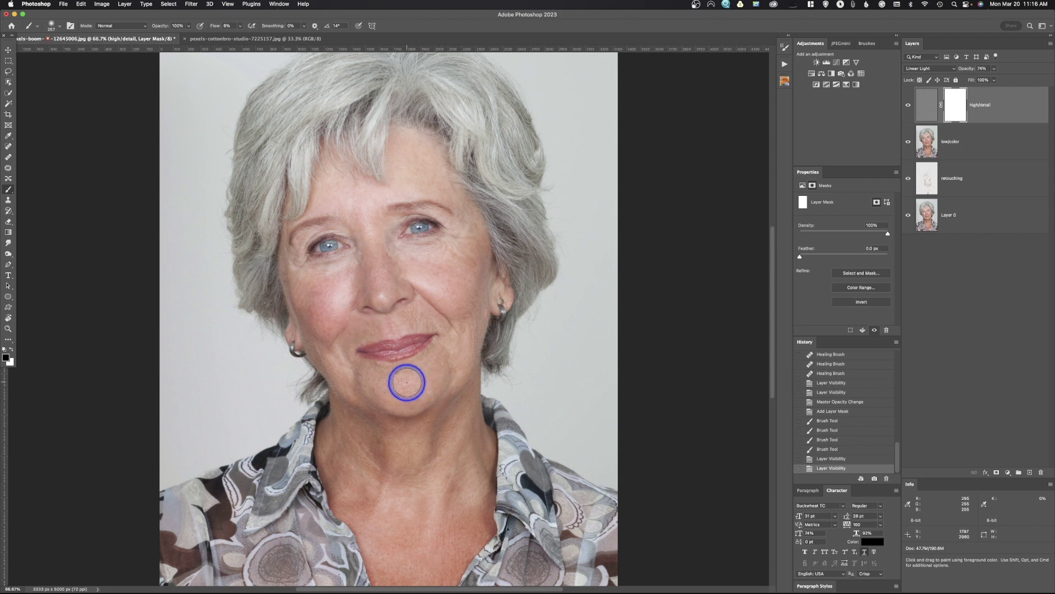
Paint the mask over the chin, neck, cheeks, brows and lines around both eyes
drag(407, 382, 416, 379)
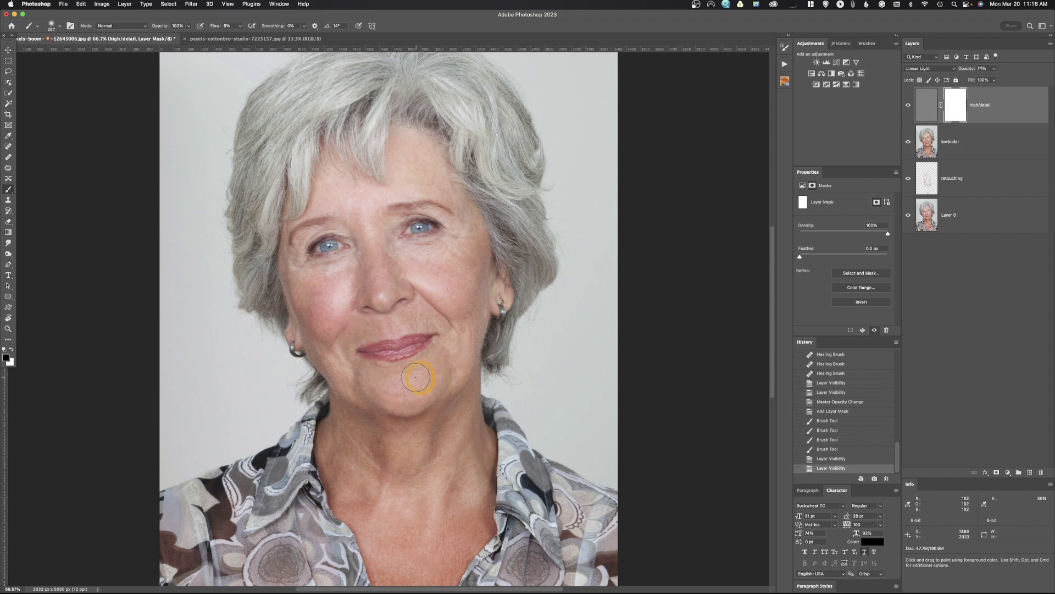
mouse_move(410, 377)
mouse_down()
mouse_move(450, 429)
mouse_move(385, 337)
mouse_move(356, 342)
mouse_move(426, 263)
mouse_move(421, 236)
mouse_up()
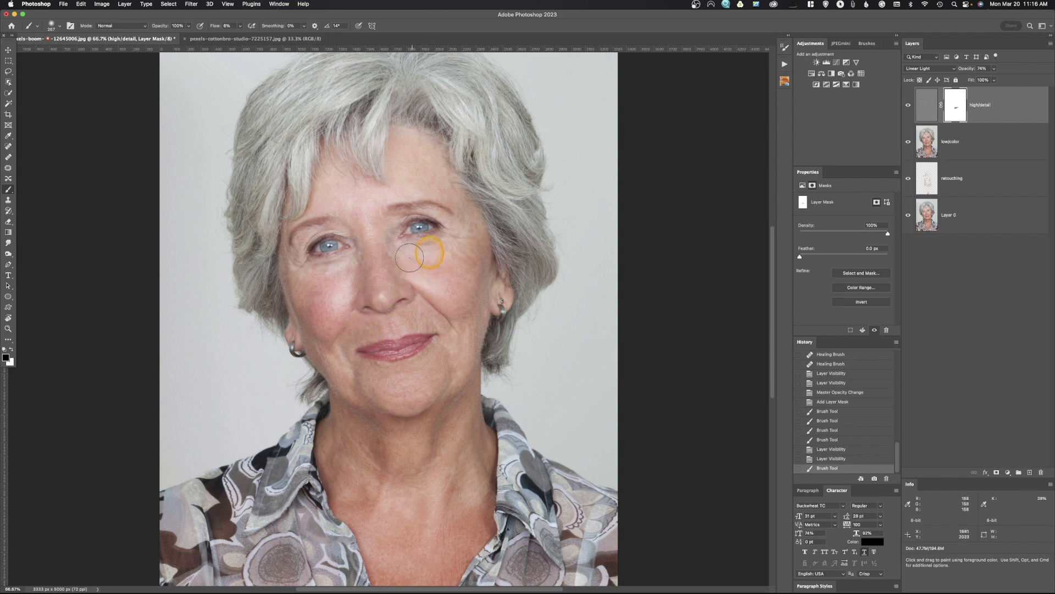
mouse_move(344, 271)
mouse_down()
mouse_move(312, 271)
mouse_move(298, 254)
mouse_move(288, 266)
mouse_move(294, 237)
mouse_move(302, 315)
mouse_move(296, 236)
mouse_up()
drag(357, 223, 333, 227)
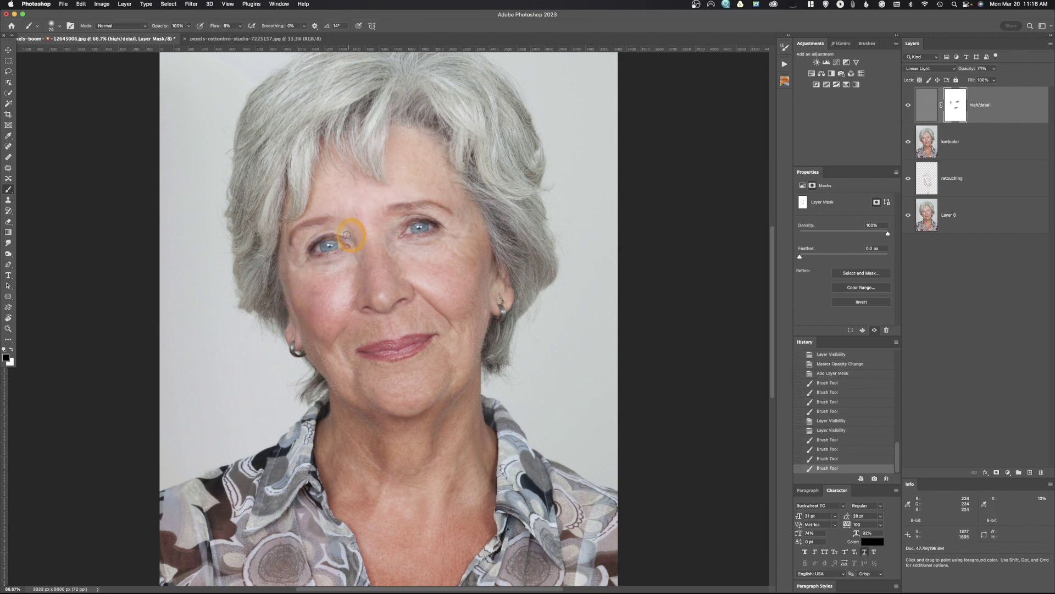
click(367, 235)
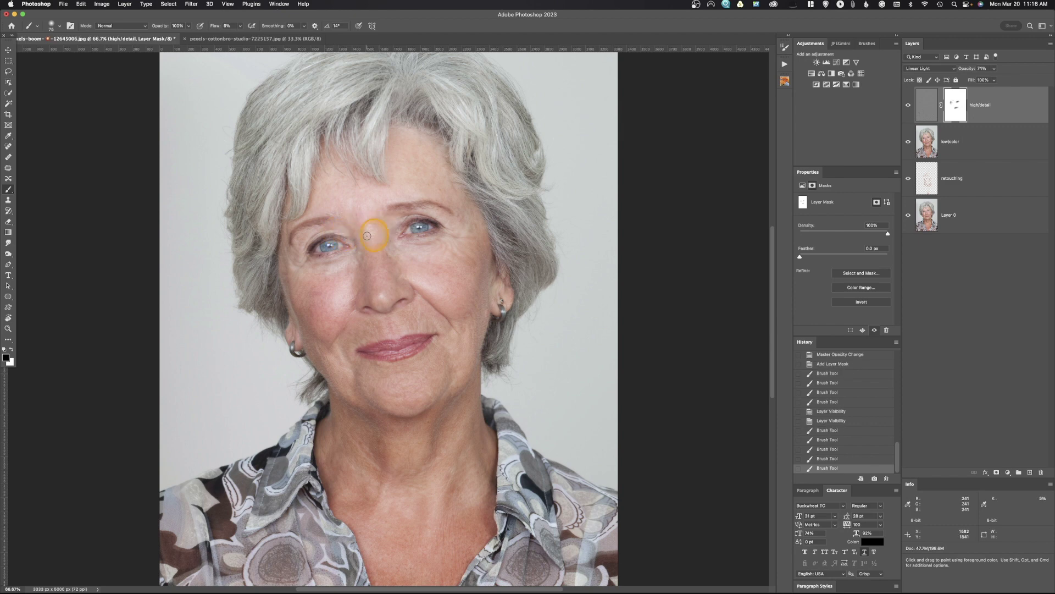
drag(413, 242, 408, 243)
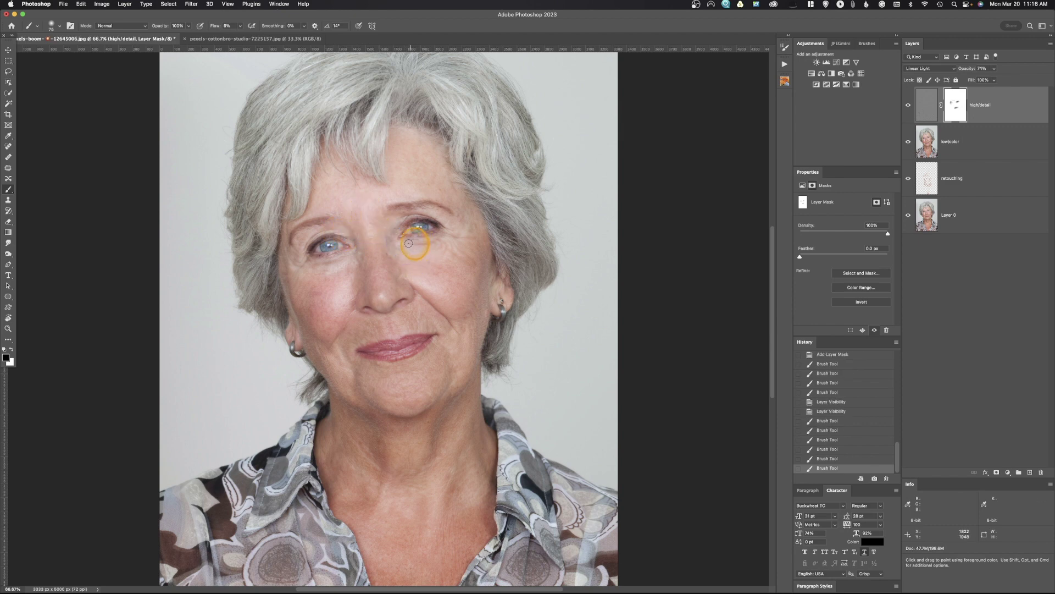
mouse_move(395, 200)
mouse_down()
mouse_move(400, 216)
mouse_move(471, 236)
mouse_up()
click(475, 226)
drag(408, 397, 401, 390)
mouse_move(476, 337)
mouse_down()
mouse_move(508, 397)
mouse_move(499, 507)
mouse_move(442, 490)
mouse_up()
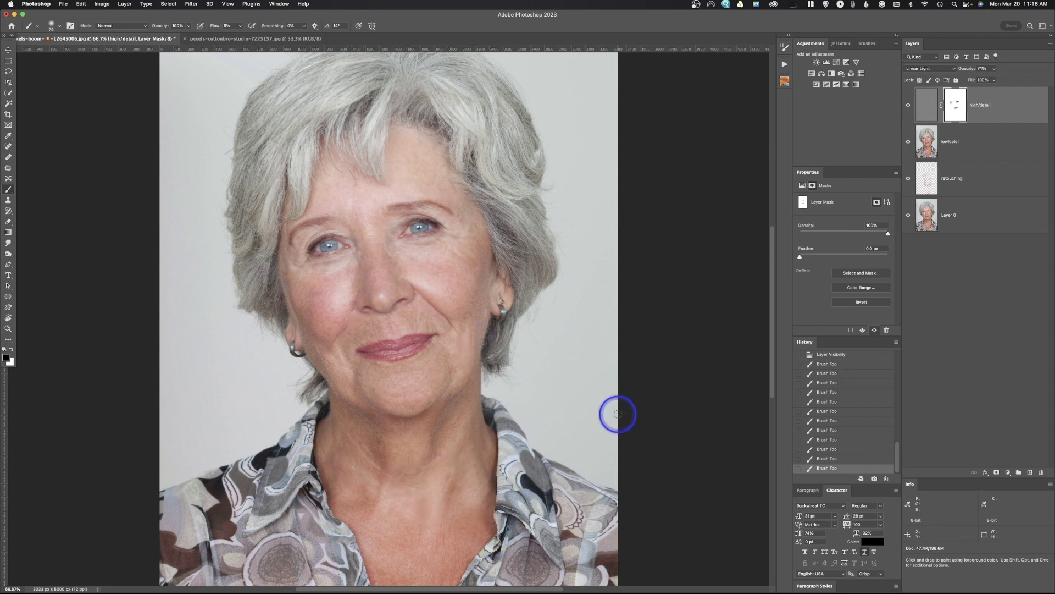
Select the high/detail, low/color and retouching layers together in the Layers panel
drag(941, 119, 926, 136)
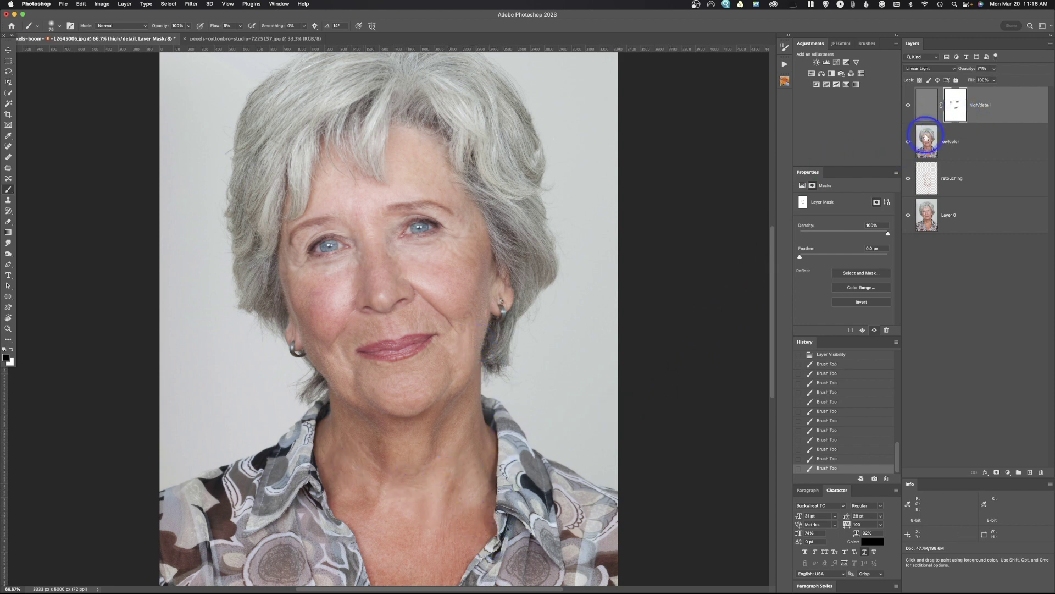
drag(986, 158, 1009, 107)
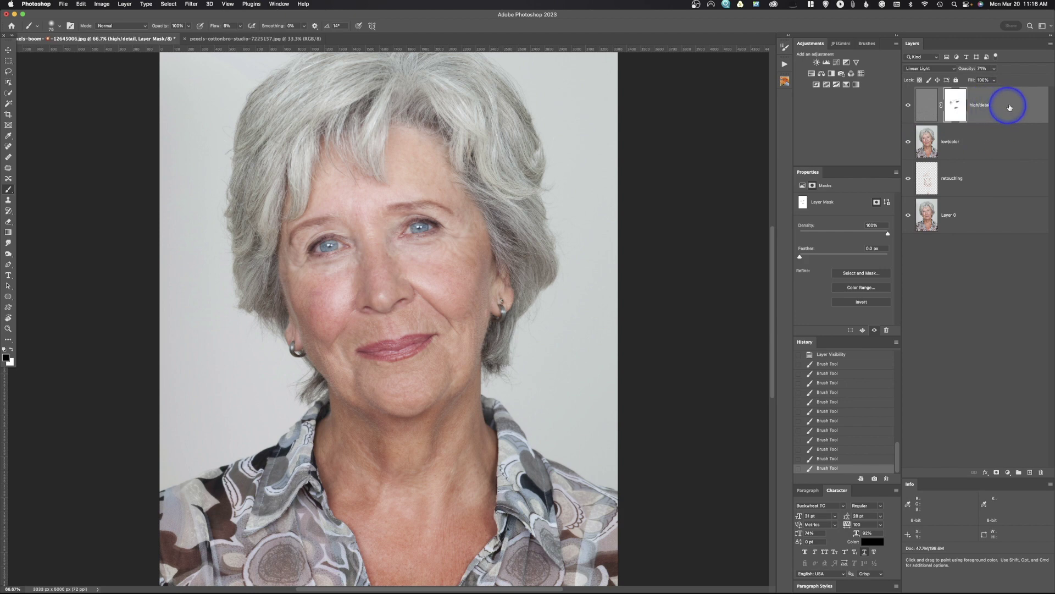
click(993, 185)
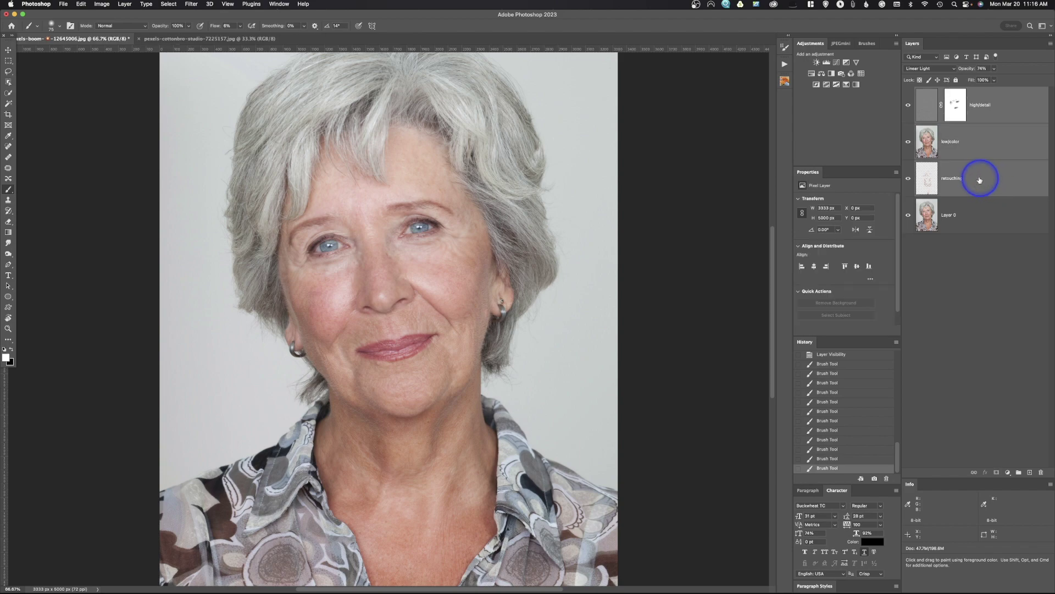
Group the three layers into Group 1 with Cmd+G, then toggle and expand it to check
key(super+g)
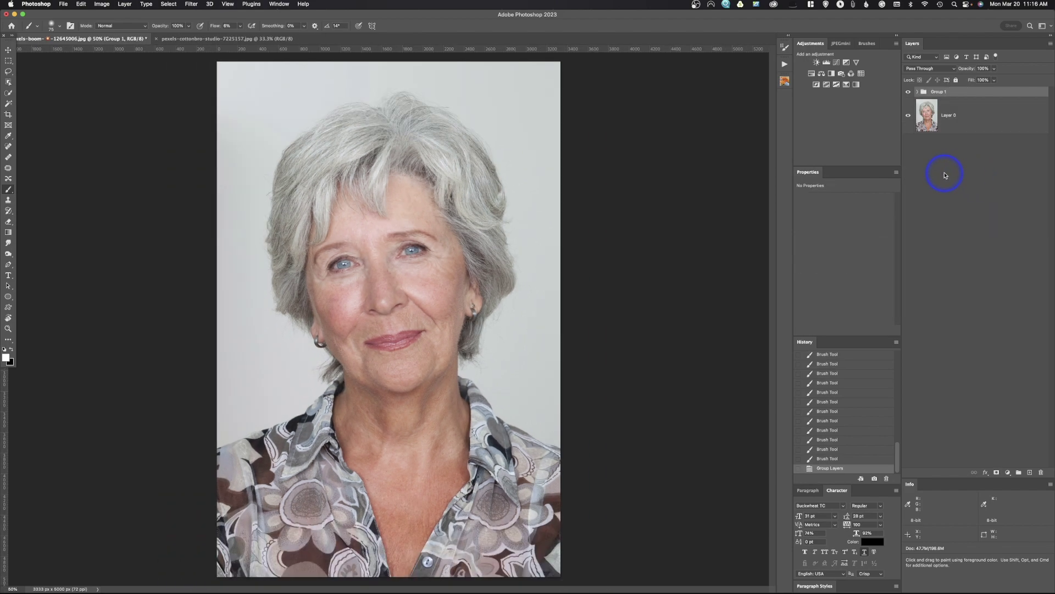
key(super+minus)
click(905, 93)
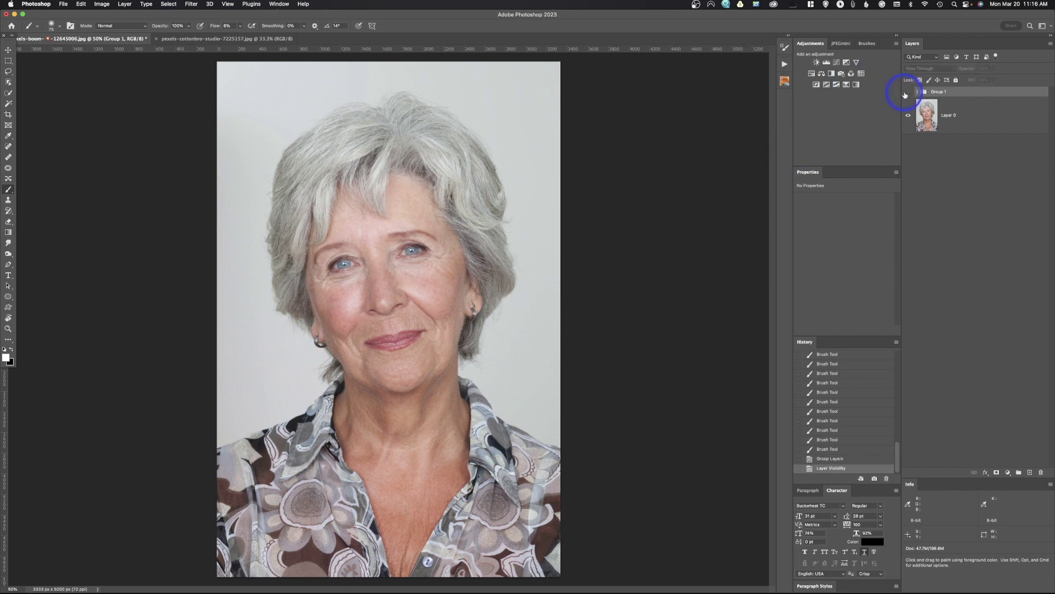
click(907, 93)
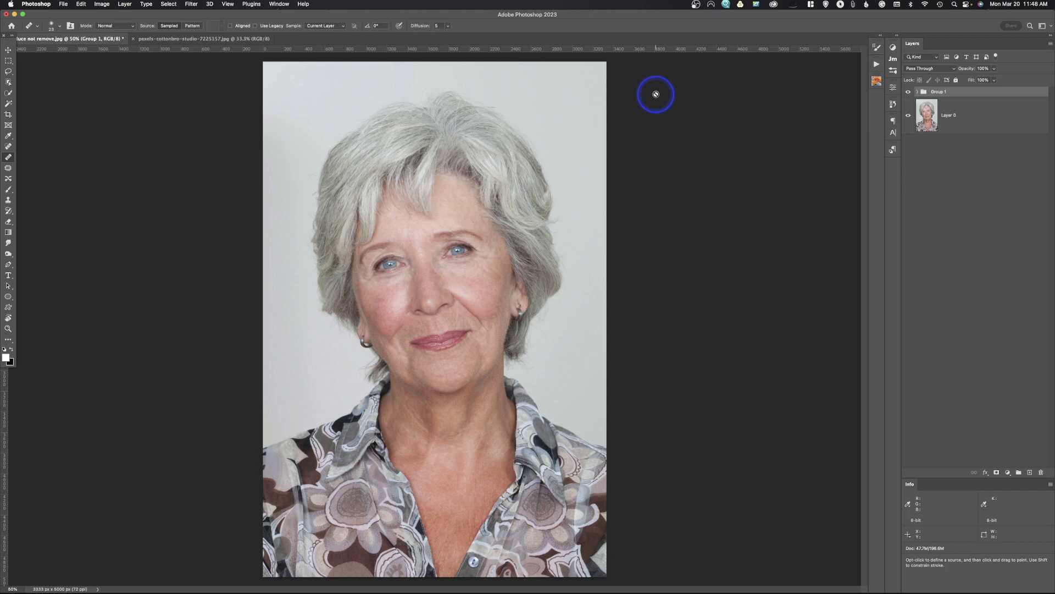
click(917, 91)
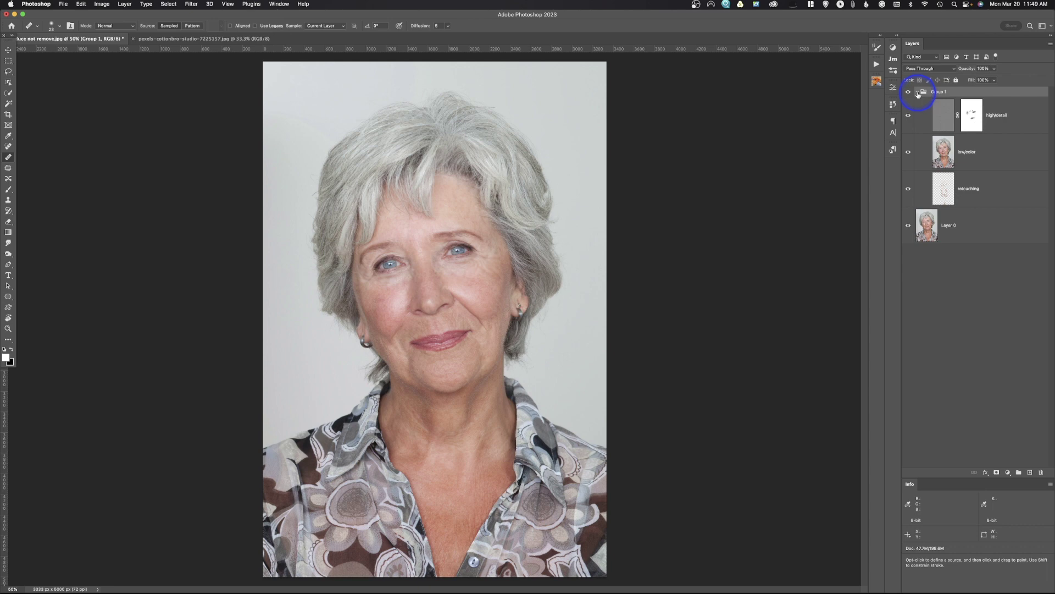
click(917, 91)
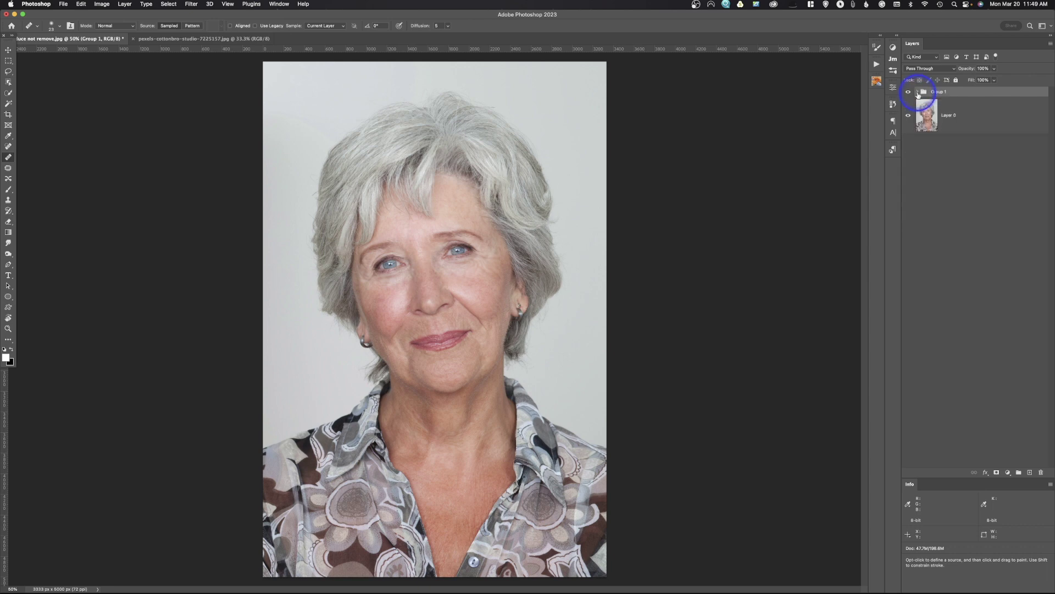
Add a black hide-all mask to Group 1 and target it with a white Brush
alt+click(997, 473)
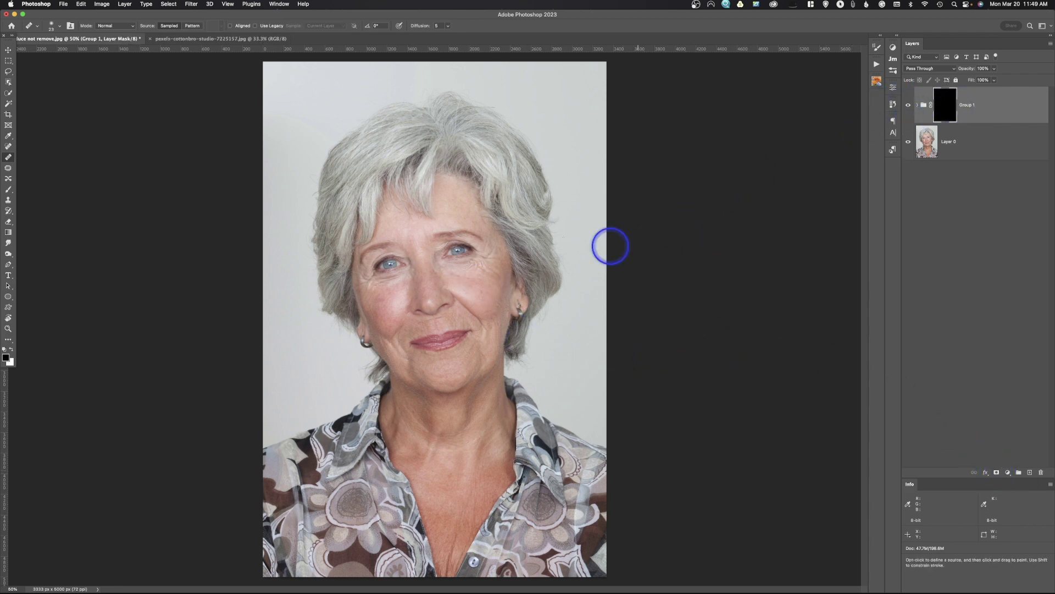
key(b)
key(x)
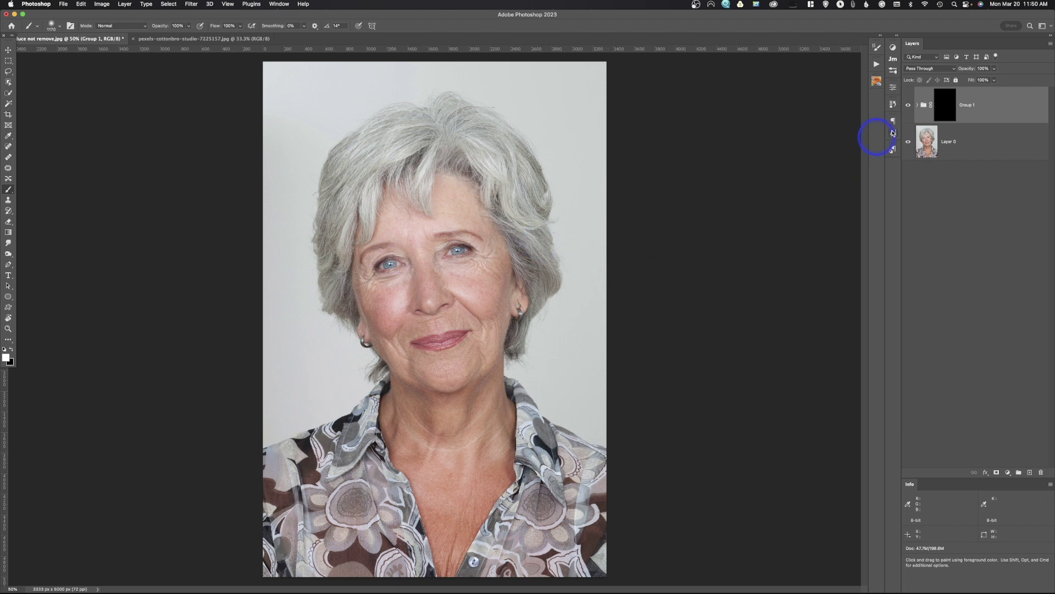
click(952, 109)
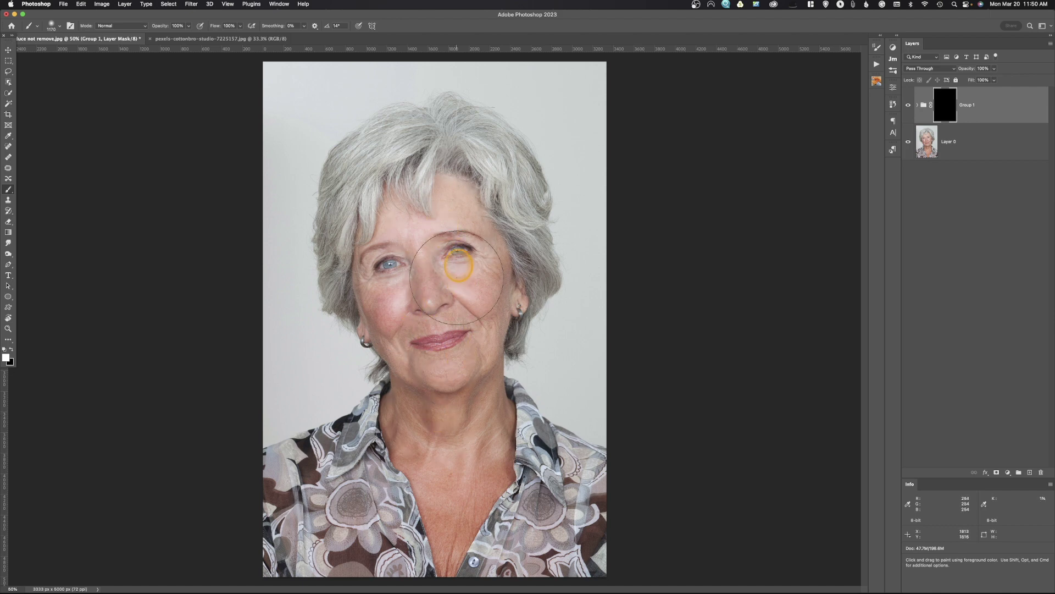
Paint white over the face, cheek and neck to reveal the retouching there
mouse_move(453, 456)
mouse_down()
mouse_move(450, 441)
mouse_move(381, 464)
mouse_up()
mouse_move(452, 546)
mouse_down()
mouse_move(447, 577)
mouse_move(452, 533)
mouse_move(499, 444)
mouse_move(497, 417)
mouse_move(401, 443)
mouse_move(392, 400)
mouse_move(412, 341)
mouse_move(377, 294)
mouse_move(388, 248)
mouse_move(355, 278)
mouse_up()
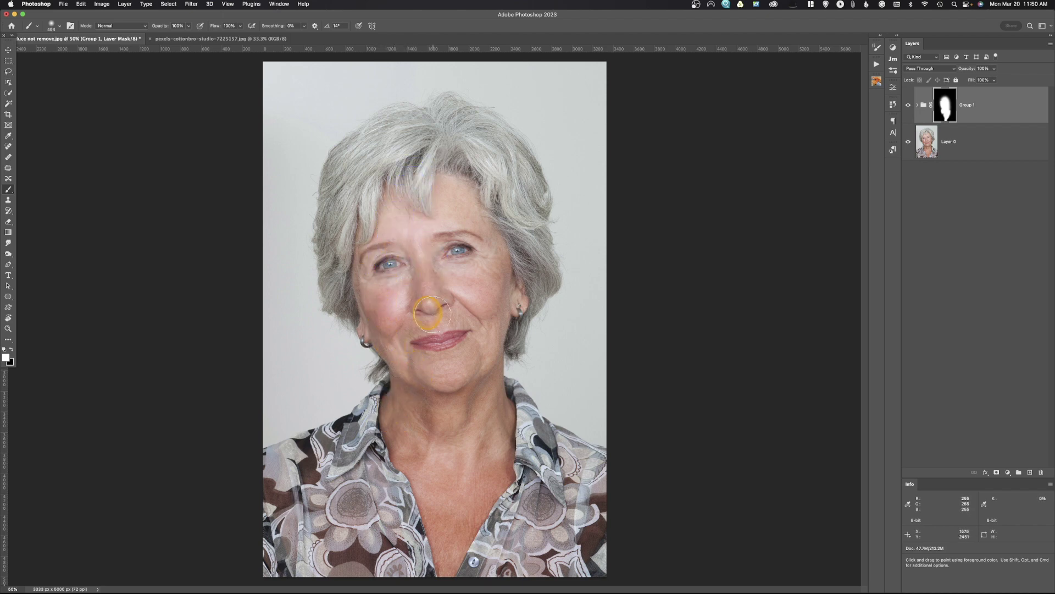
mouse_move(432, 313)
mouse_down()
mouse_move(502, 290)
mouse_move(498, 242)
mouse_move(478, 377)
mouse_move(486, 430)
mouse_up()
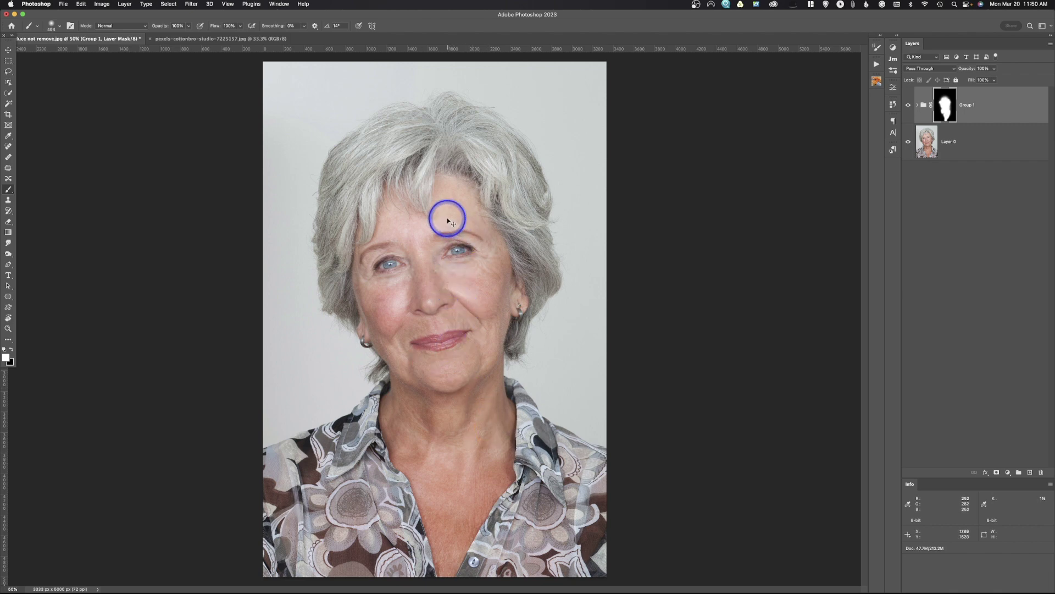
At 100% zoom, paint black over the left and right eyes on Group 1's mask with an eye-sized brush
key(super+1)
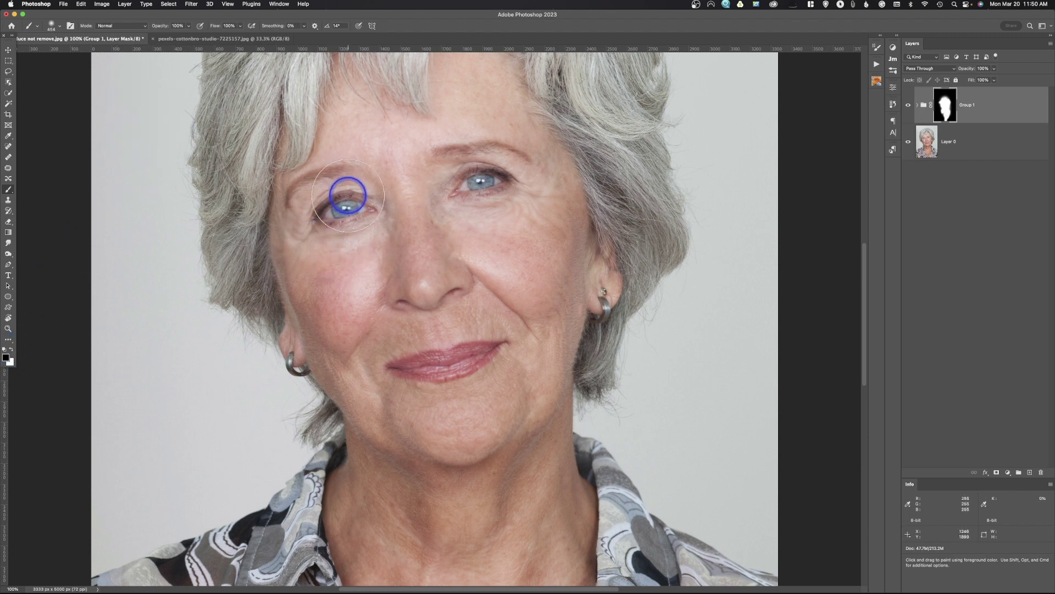
drag(352, 203, 278, 227)
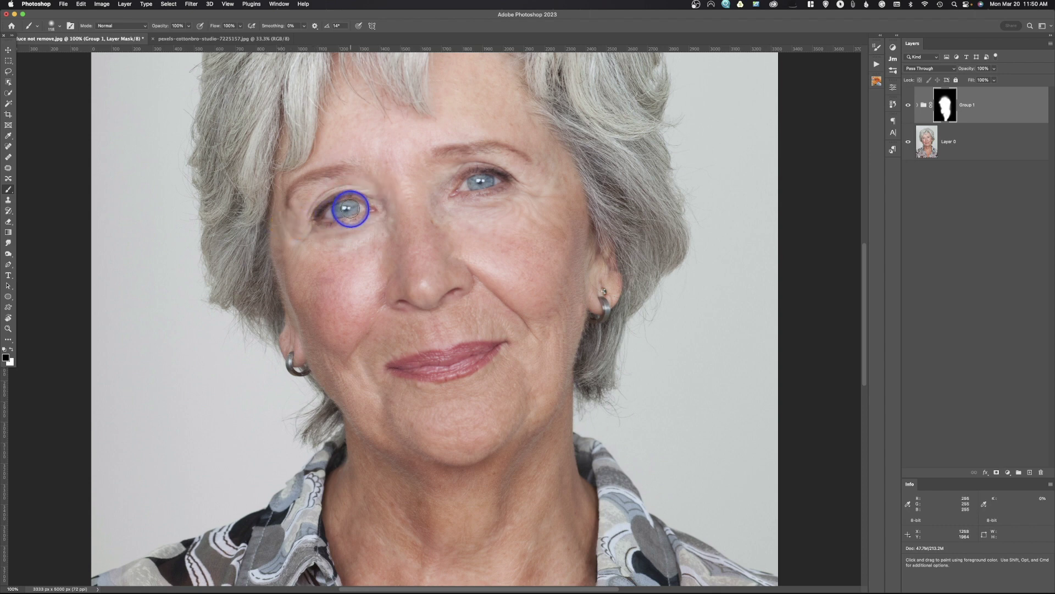
mouse_move(347, 201)
mouse_down()
mouse_move(323, 213)
mouse_move(346, 211)
mouse_up()
mouse_move(480, 179)
mouse_down()
mouse_move(495, 182)
mouse_move(487, 178)
mouse_move(476, 244)
mouse_move(405, 365)
mouse_up()
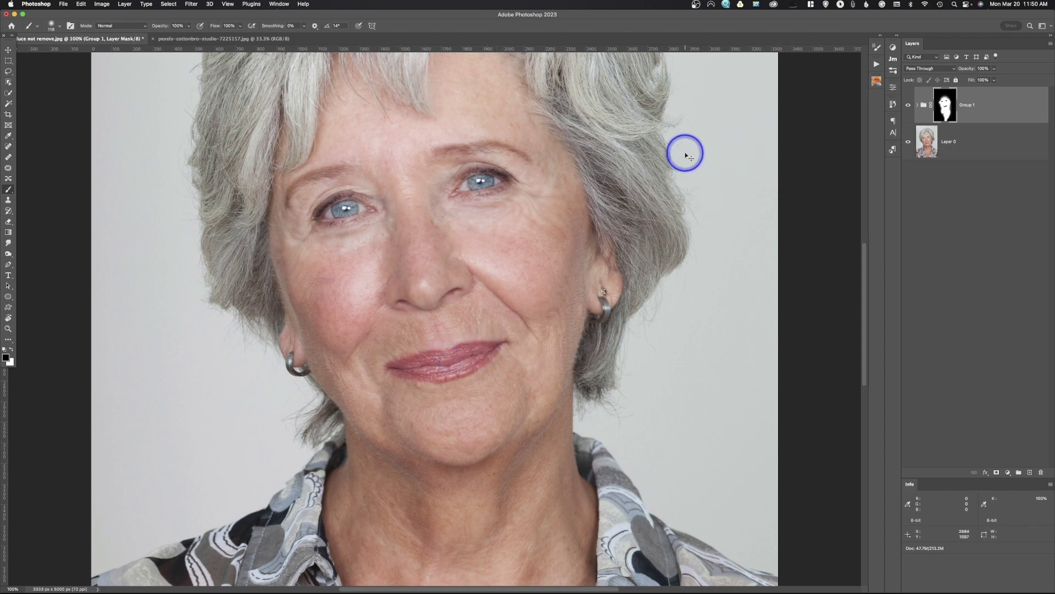
key(super+0)
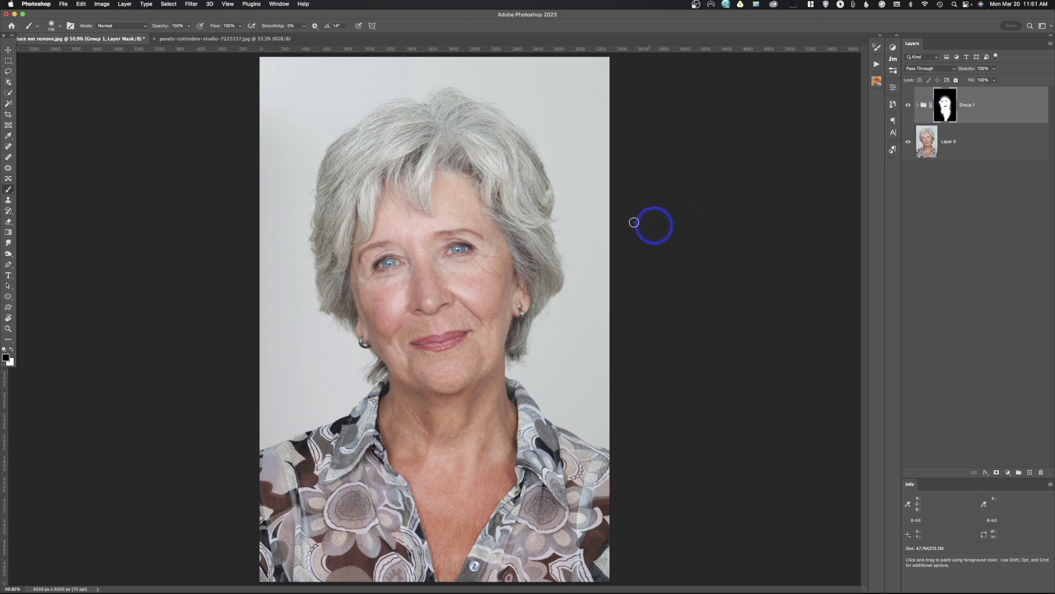
Brush a touch-up on Group 1's mask near the jaw
click(385, 348)
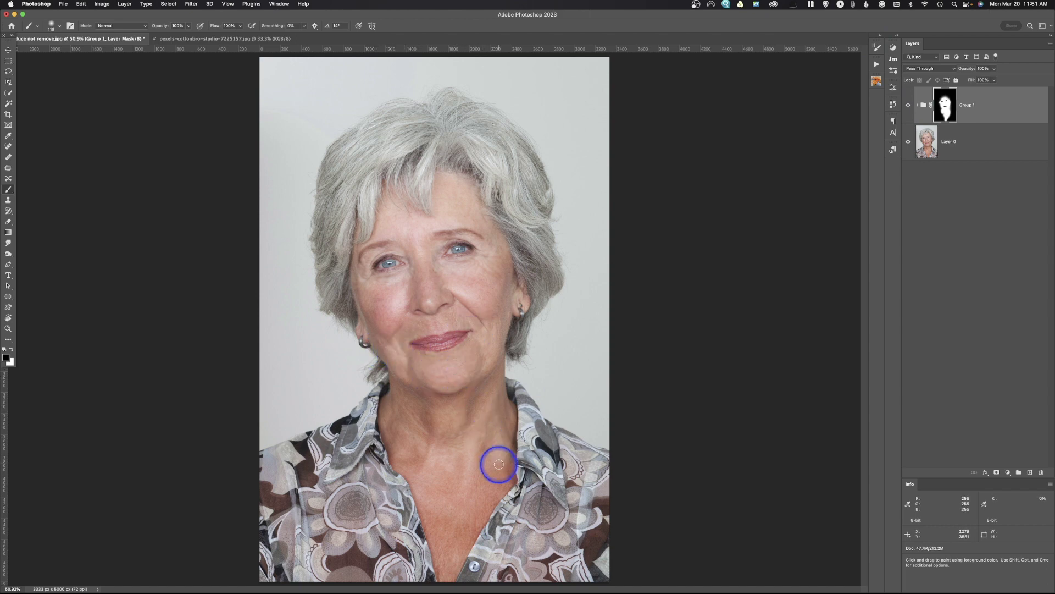